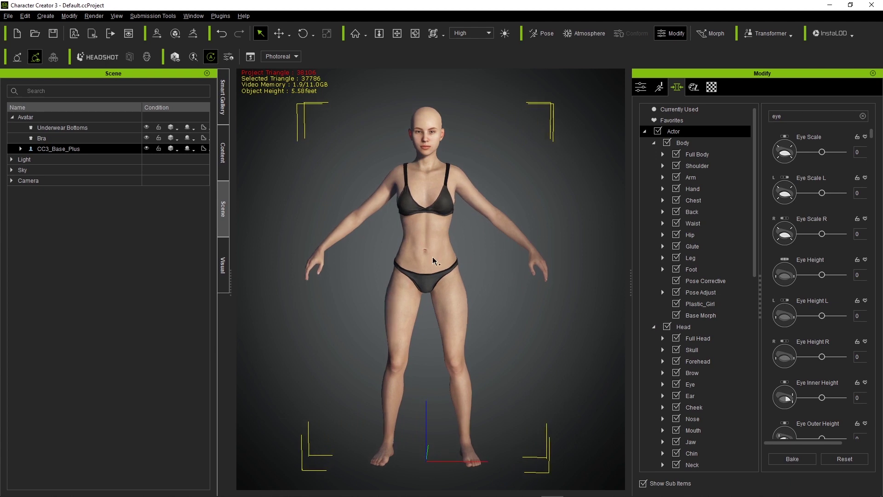
- Apply the Barbie_01 preset to the base character and frame her head
{"action": "left_click", "coordinate": [224, 153]}
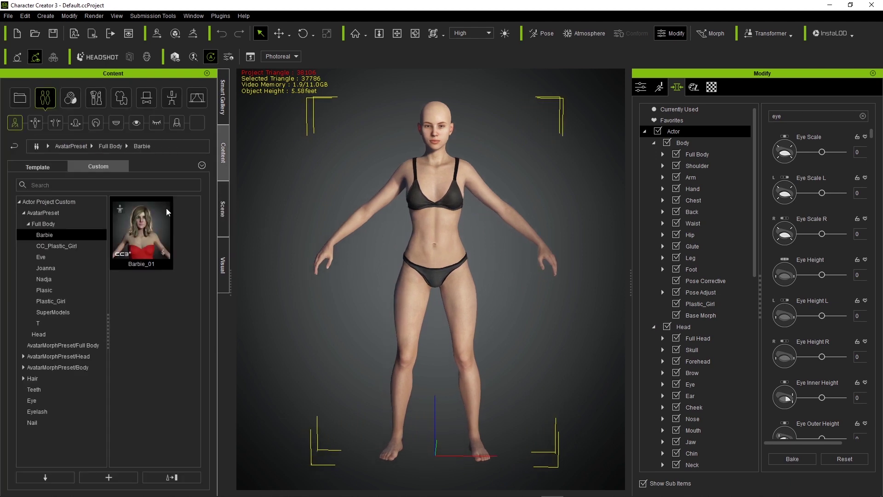
{"action": "double_click", "coordinate": [142, 232]}
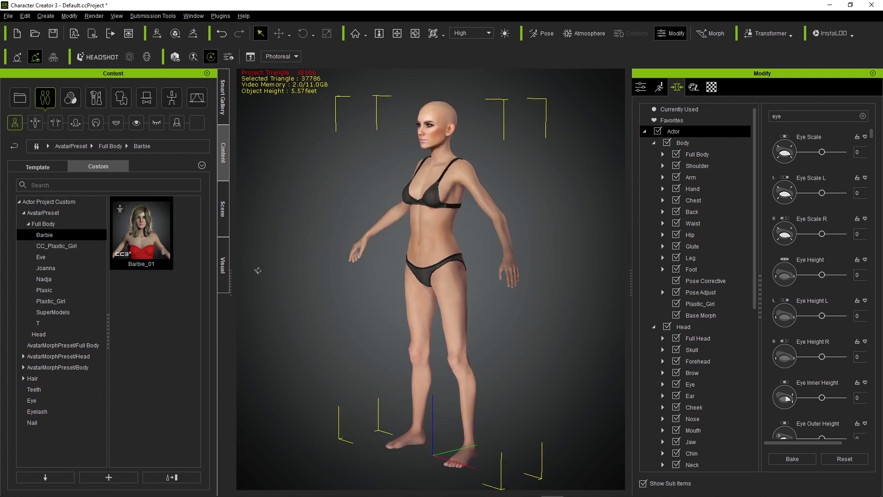
{"action": "scroll", "coordinate": [427, 234], "scroll_direction": "up", "scroll_amount": 5}
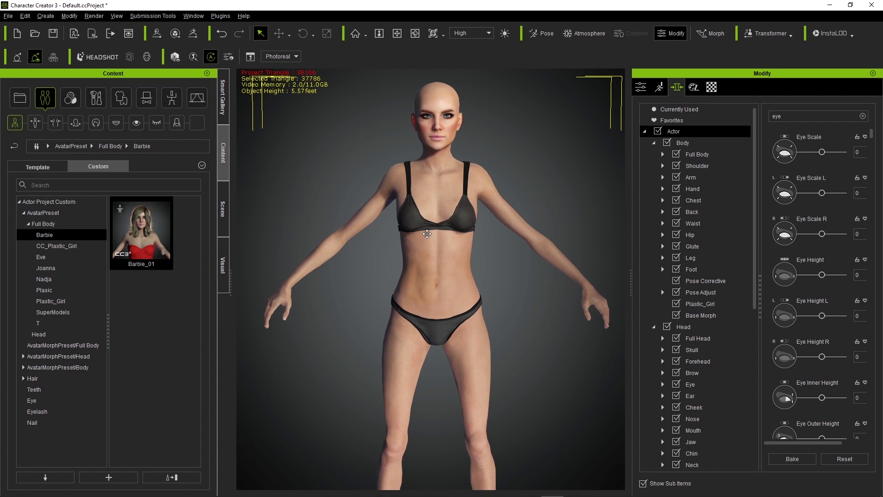
{"action": "scroll", "coordinate": [427, 234], "scroll_direction": "up", "scroll_amount": 8}
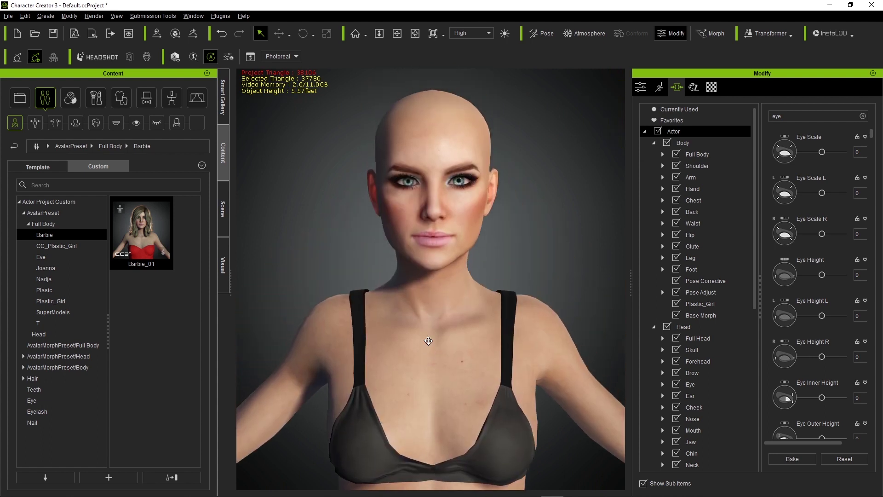
{"action": "scroll", "coordinate": [428, 340], "scroll_direction": "up", "scroll_amount": 6}
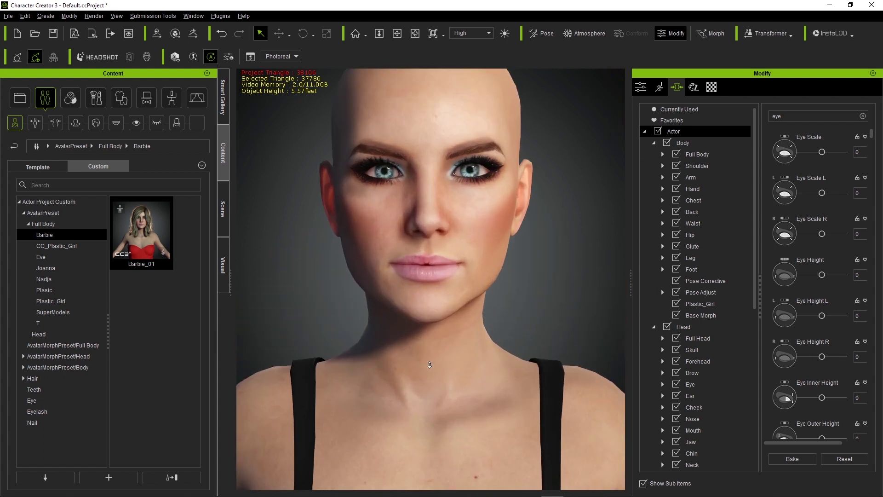
{"action": "middle_click_drag", "start_coordinate": [430, 364], "coordinate": [431, 398]}
- Set the whole Actor's Eye Scale morph to 8 and inspect the eyes up close
{"action": "left_click", "coordinate": [679, 132]}
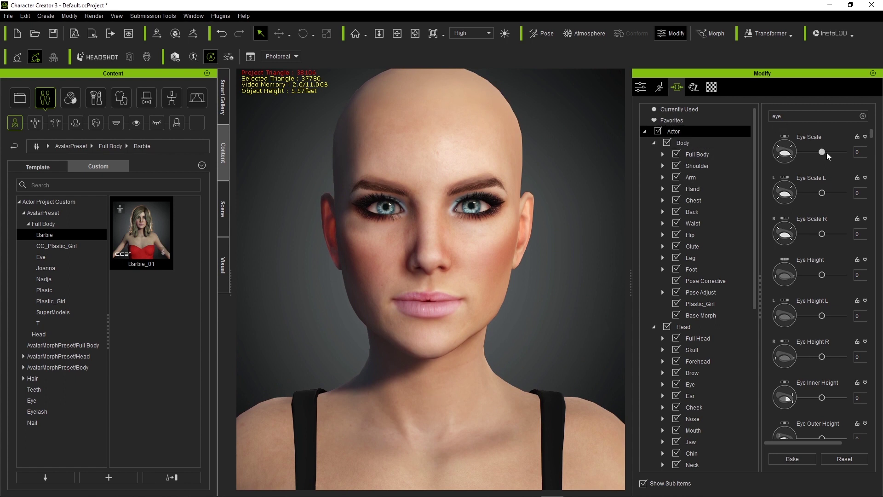
{"action": "left_click_drag", "start_coordinate": [827, 152], "coordinate": [830, 153]}
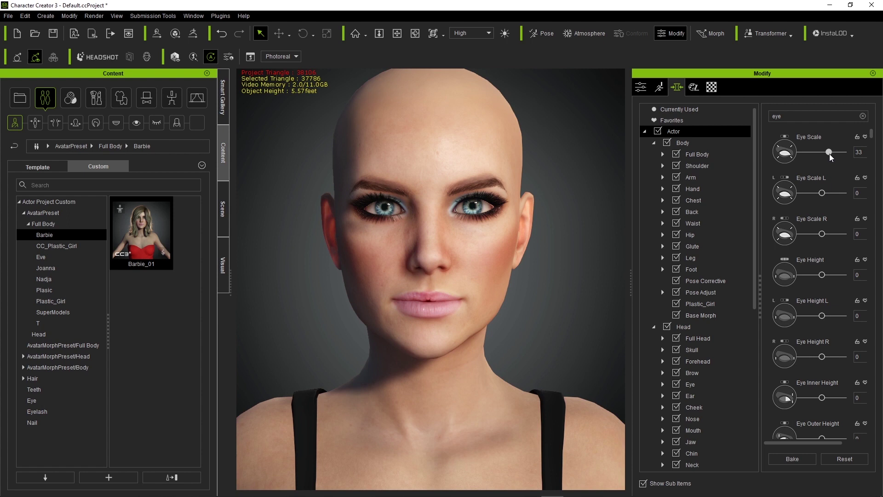
{"action": "mouse_move", "coordinate": [828, 155]}
{"action": "left_mouse_down"}
{"action": "mouse_move", "coordinate": [801, 156]}
{"action": "mouse_move", "coordinate": [823, 159]}
{"action": "left_mouse_up"}
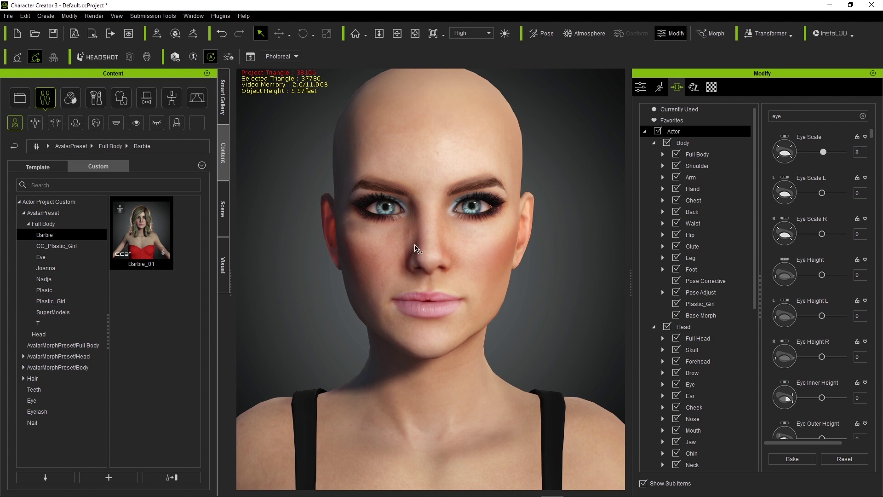
{"action": "right_click_drag", "start_coordinate": [403, 207], "coordinate": [524, 327]}
{"action": "scroll", "coordinate": [488, 354], "scroll_direction": "up", "scroll_amount": 5}
- Search the morphs for 'las' and set Eyelash Scale A to -51
{"action": "left_click", "coordinate": [791, 118]}
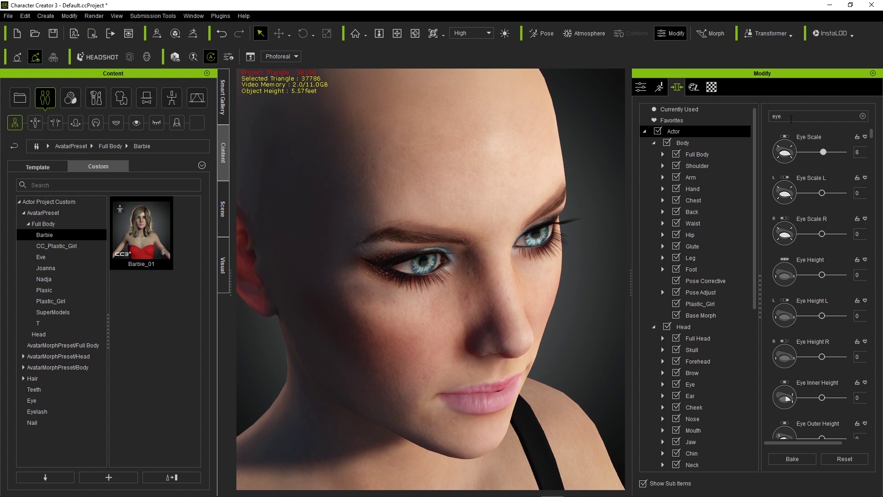
{"action": "type", "text": "lash"}
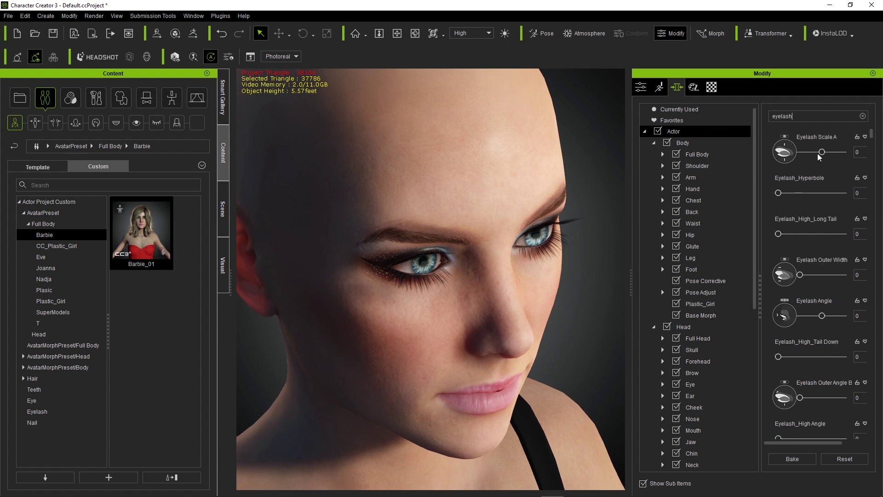
{"action": "mouse_move", "coordinate": [820, 153]}
{"action": "left_mouse_down"}
{"action": "mouse_move", "coordinate": [837, 156]}
{"action": "mouse_move", "coordinate": [809, 158]}
{"action": "left_mouse_up"}
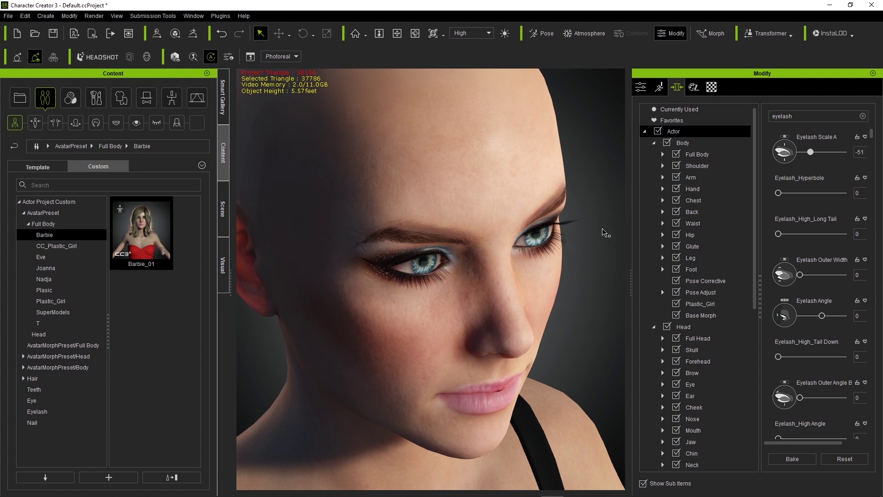
{"action": "right_click_drag", "start_coordinate": [534, 274], "coordinate": [455, 146]}
{"action": "scroll", "coordinate": [455, 146], "scroll_direction": "down", "scroll_amount": 5}
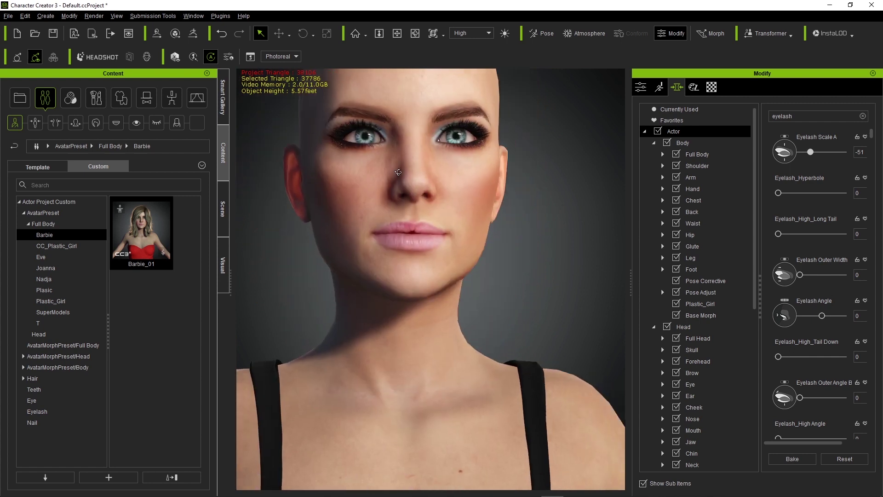
{"action": "scroll", "coordinate": [402, 243], "scroll_direction": "down", "scroll_amount": 2}
{"action": "right_click_drag", "start_coordinate": [402, 243], "coordinate": [396, 300]}
- Bake the eyelash change into the character
{"action": "left_click", "coordinate": [776, 458]}
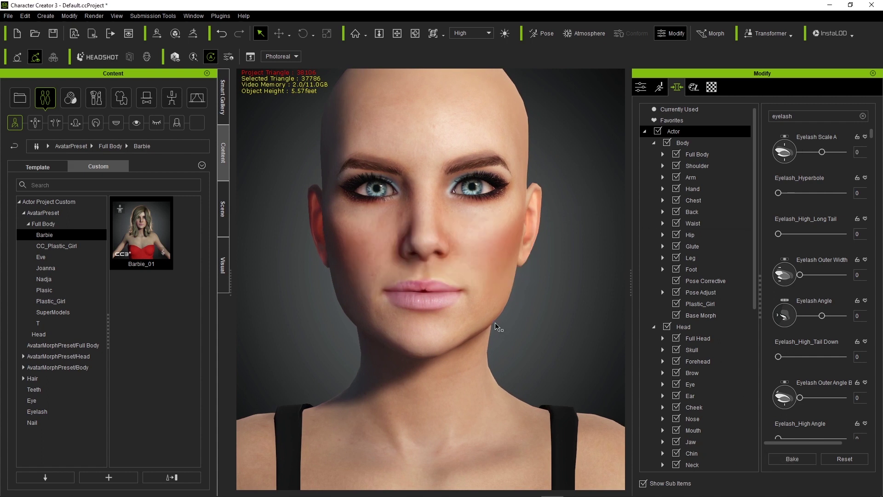
{"action": "middle_click_drag", "start_coordinate": [430, 305], "coordinate": [436, 253]}
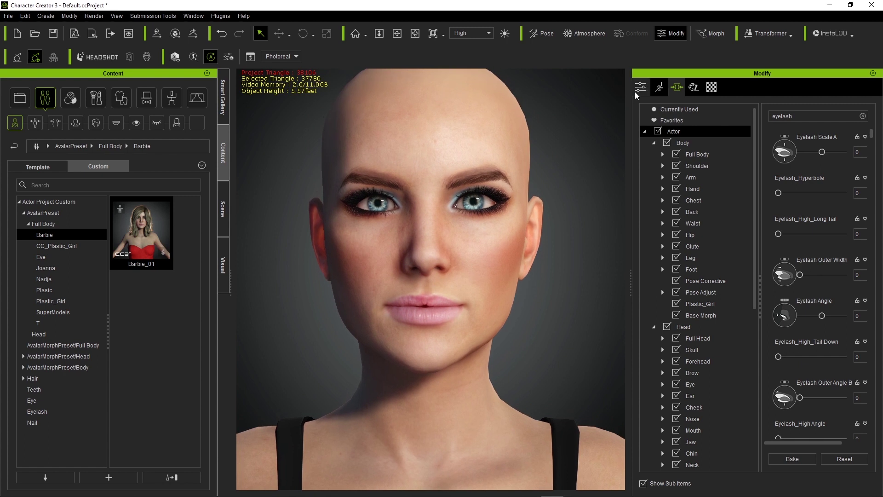
{"action": "left_click", "coordinate": [640, 88]}
- Expand CC3_Base_Plus in the Scene tree and select CC_Base_EyeOcclusion and CC_Base_TearLine
{"action": "left_click", "coordinate": [222, 208]}
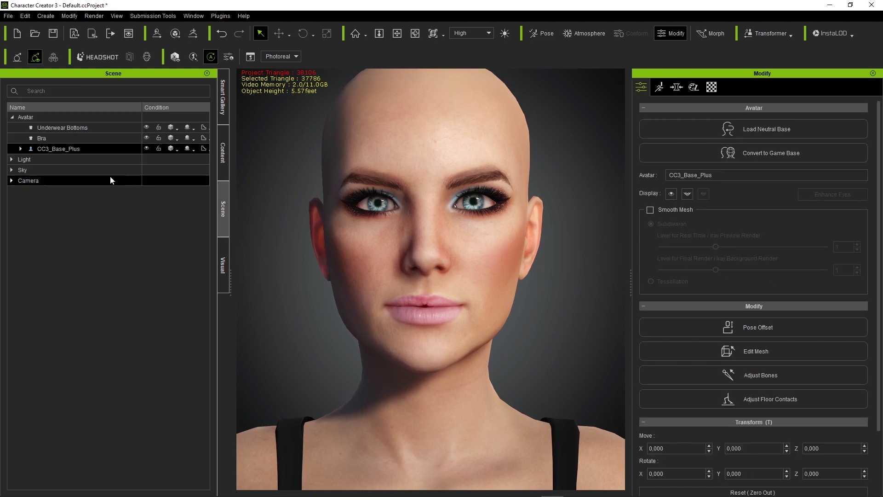
{"action": "left_click", "coordinate": [21, 148]}
{"action": "left_click", "coordinate": [70, 180]}
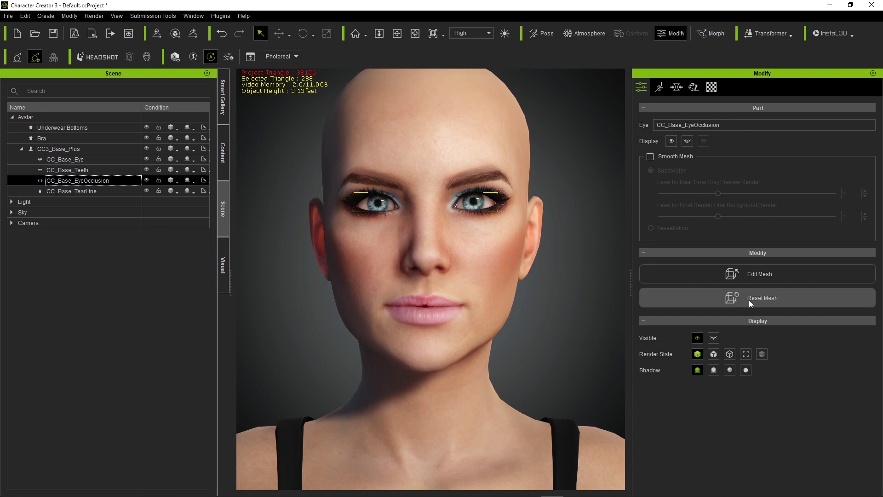
{"action": "left_click", "coordinate": [101, 193]}
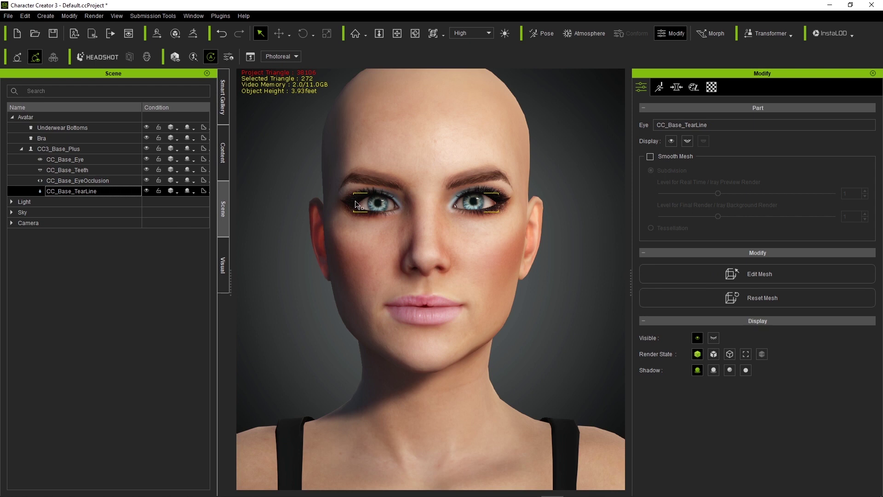
{"action": "scroll", "coordinate": [350, 255], "scroll_direction": "down", "scroll_amount": 5}
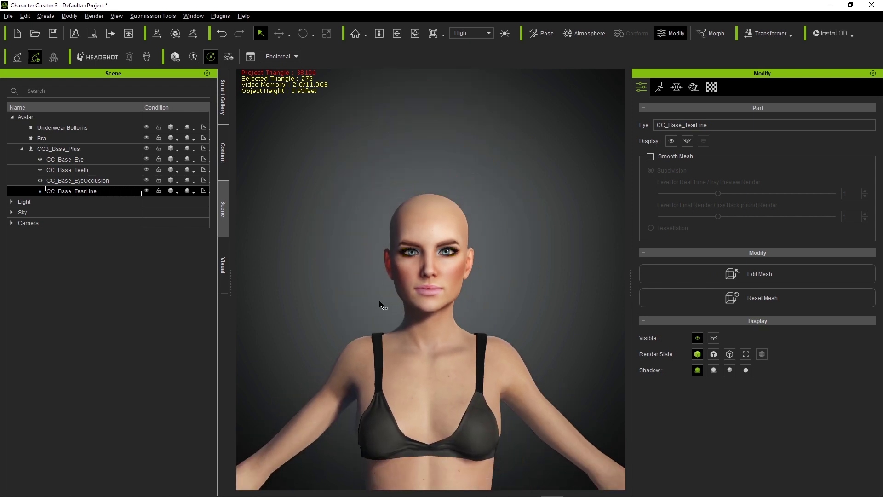
{"action": "scroll", "coordinate": [377, 296], "scroll_direction": "down", "scroll_amount": 6}
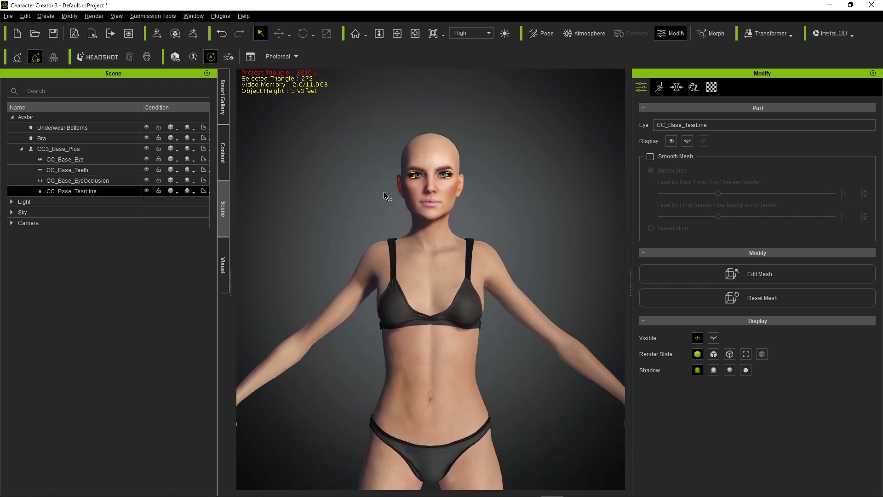
{"action": "middle_click_drag", "start_coordinate": [371, 226], "coordinate": [368, 174]}
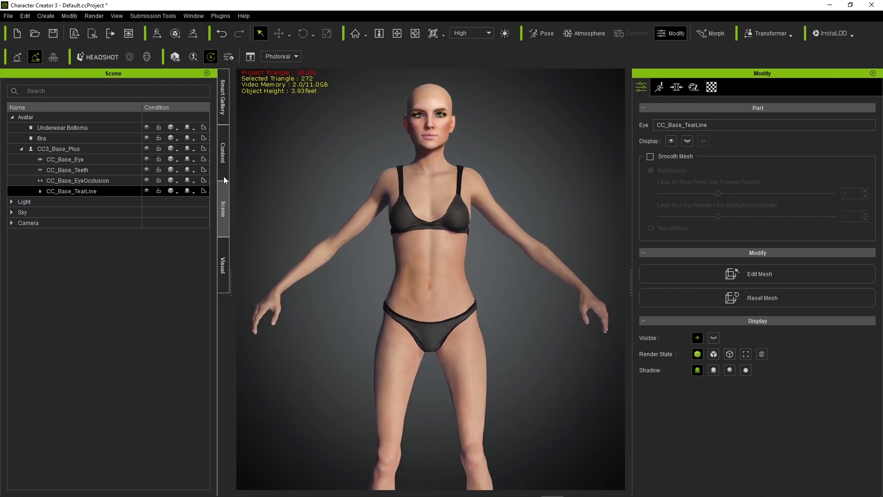
- Apply the purple dress from Cloth > Full-body > RPublishing > Fads Skater Dress
{"action": "left_click", "coordinate": [222, 157]}
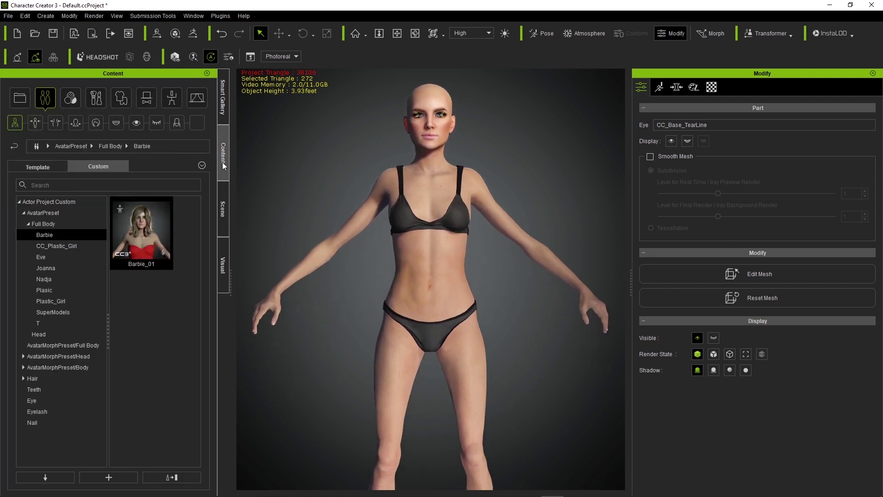
{"action": "left_click", "coordinate": [124, 100]}
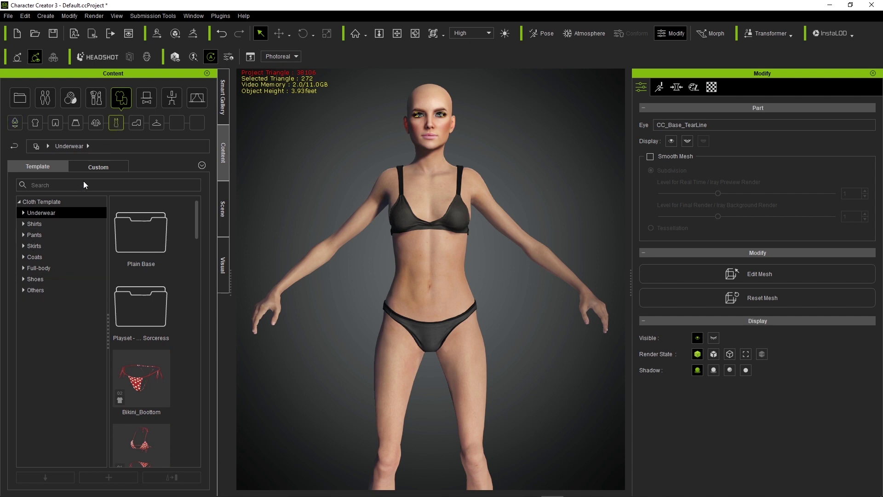
{"action": "left_click", "coordinate": [69, 268]}
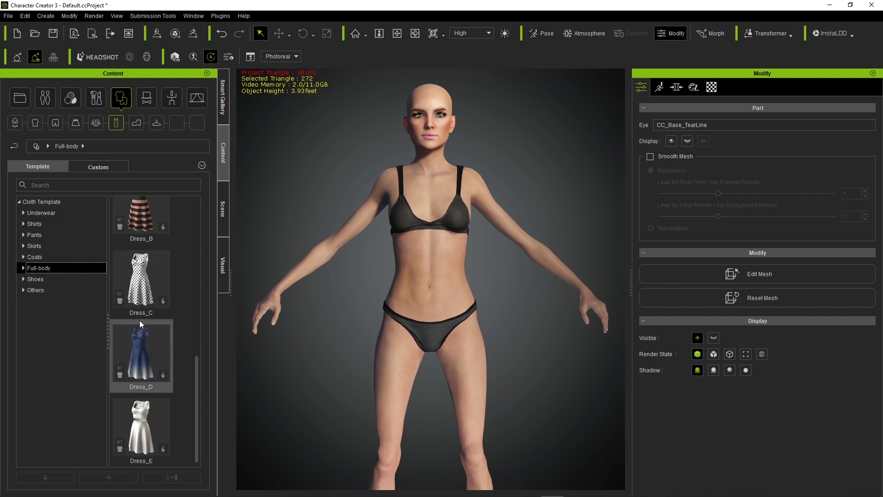
{"action": "scroll", "coordinate": [140, 320], "scroll_direction": "up", "scroll_amount": 3}
{"action": "double_click", "coordinate": [137, 311]}
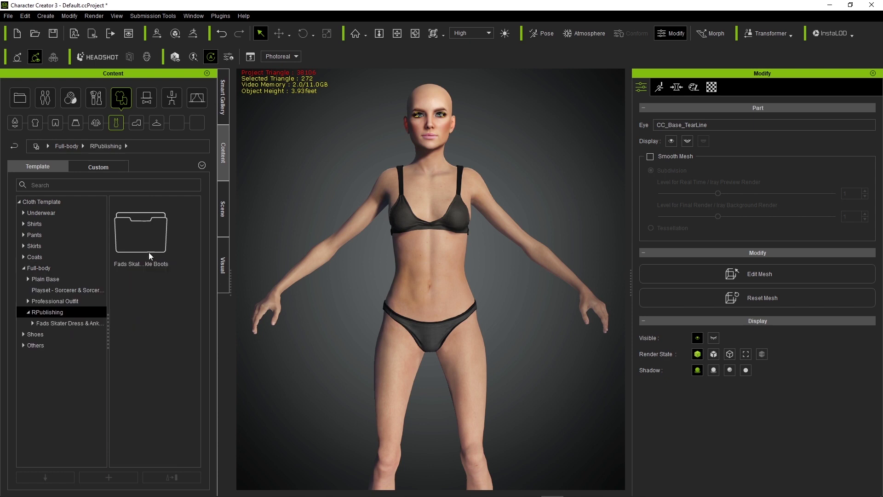
{"action": "double_click", "coordinate": [148, 246]}
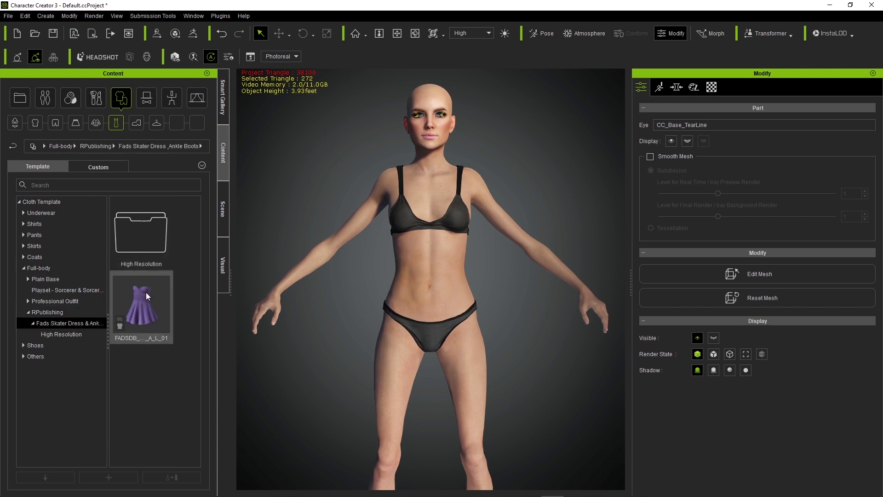
{"action": "double_click", "coordinate": [145, 291]}
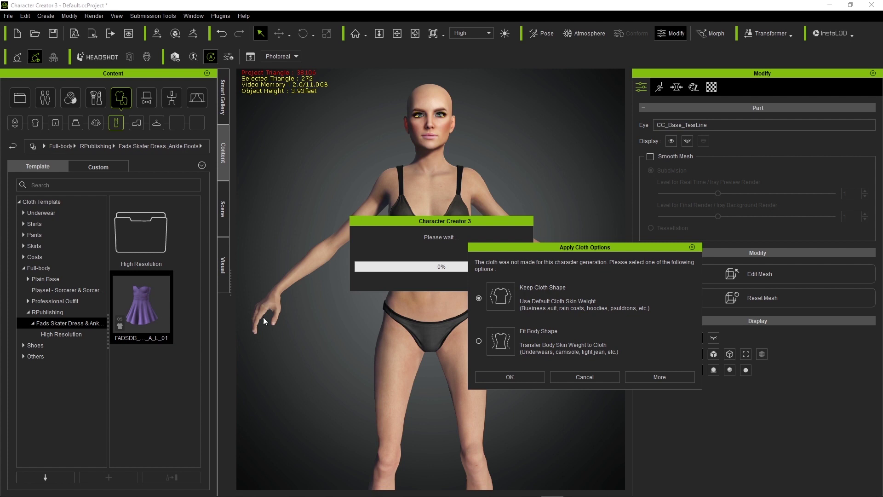
- Fit the dress to the body shape and transfer the Dress skin weight preset
{"action": "left_click", "coordinate": [478, 341]}
{"action": "left_click", "coordinate": [507, 375]}
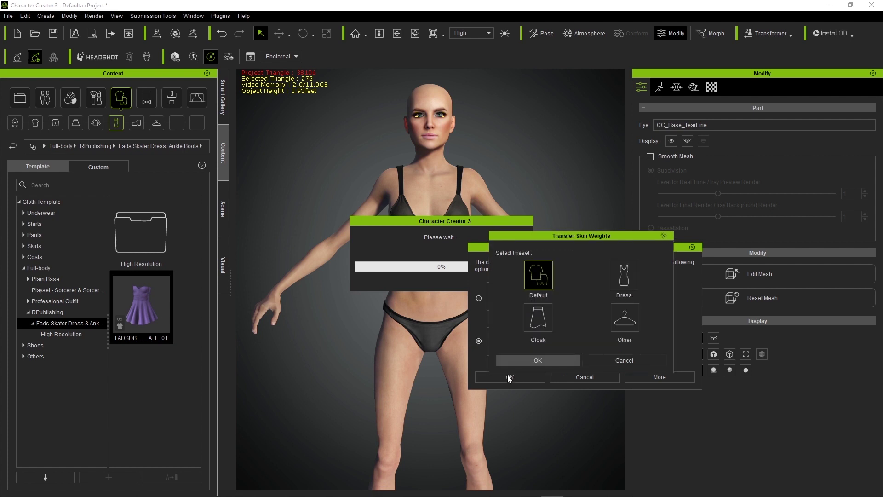
{"action": "left_click", "coordinate": [613, 297]}
{"action": "left_click", "coordinate": [568, 360]}
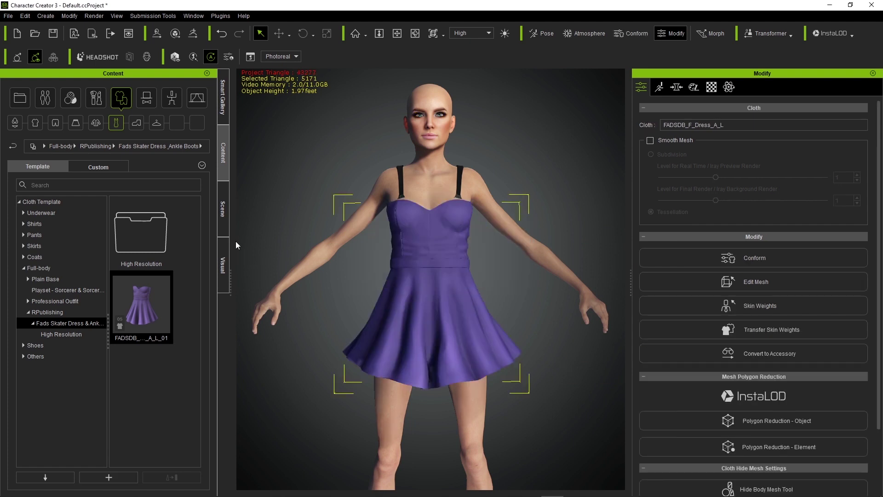
- Delete the Bra item so the skater dress is worn strapless over underwear
{"action": "left_click", "coordinate": [222, 216]}
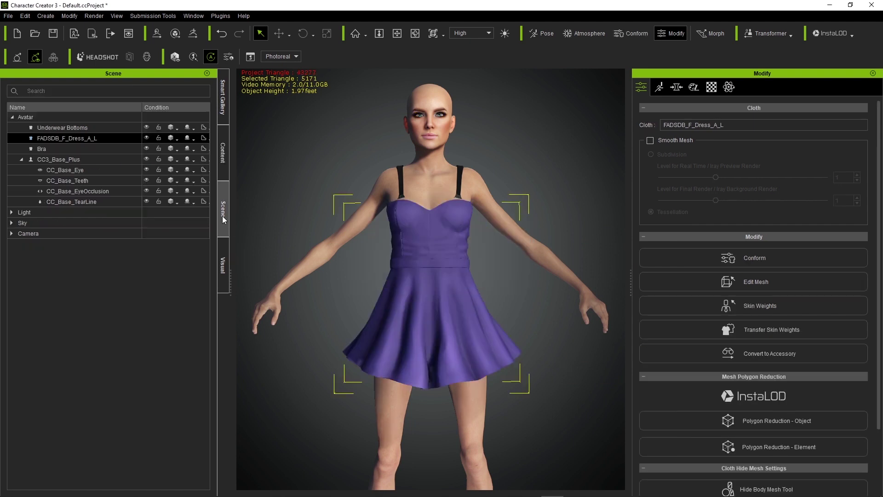
{"action": "left_click", "coordinate": [59, 149]}
{"action": "key", "text": "Delete"}
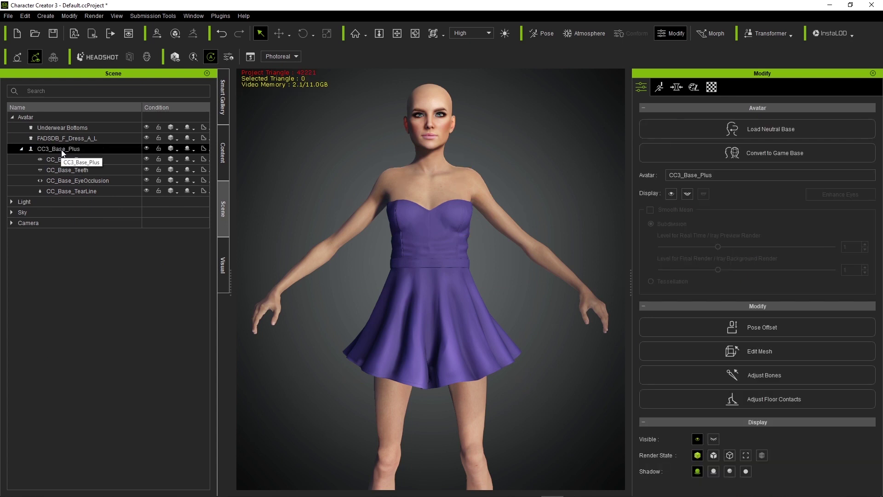
{"action": "scroll", "coordinate": [393, 287], "scroll_direction": "down", "scroll_amount": 2}
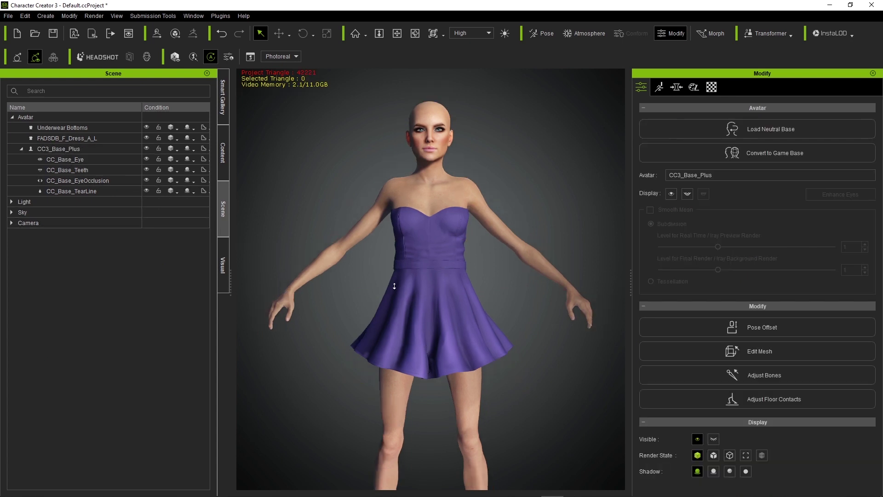
{"action": "right_click_drag", "start_coordinate": [394, 286], "coordinate": [330, 317]}
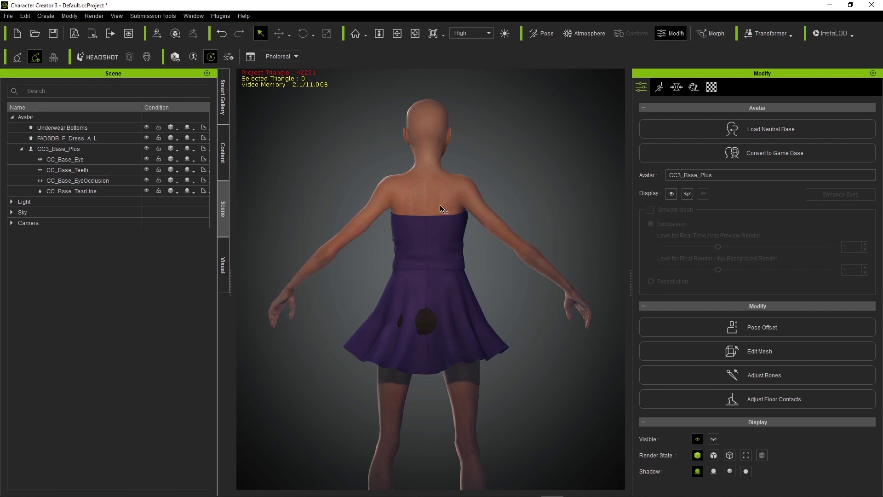
- Recalculate FADSDB_F_Dress_A_L's conform collision with Increase Size 0.05 and check it all round
{"action": "left_click", "coordinate": [78, 138]}
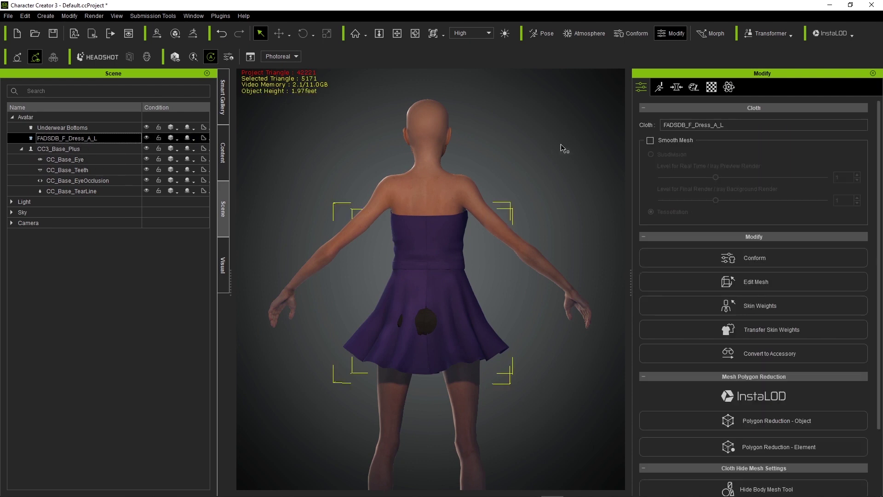
{"action": "scroll", "coordinate": [726, 359], "scroll_direction": "down", "scroll_amount": 2}
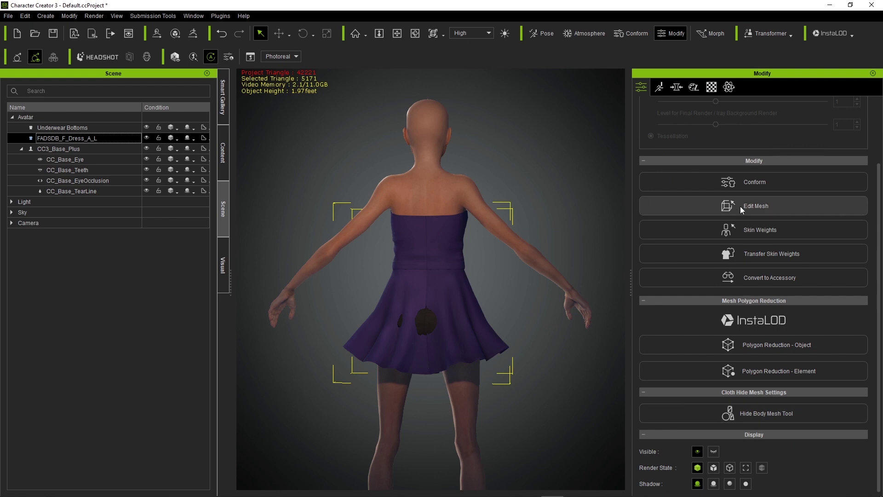
{"action": "left_click", "coordinate": [749, 185]}
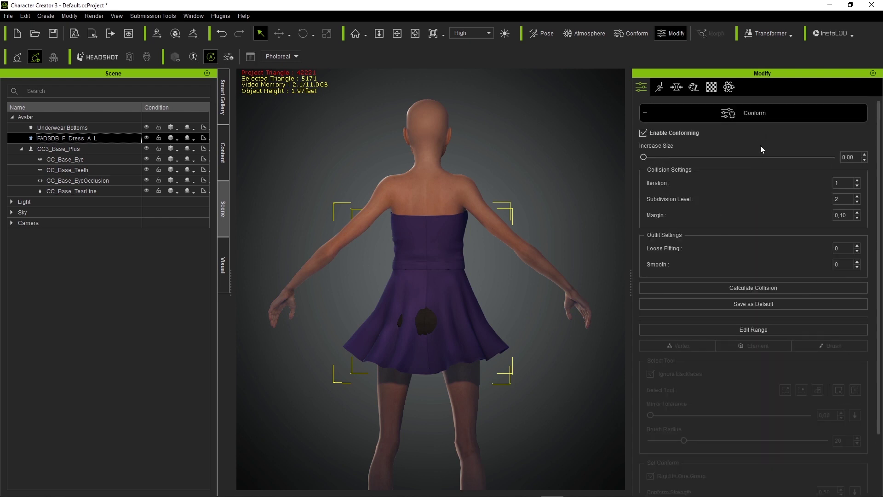
{"action": "left_click", "coordinate": [766, 287]}
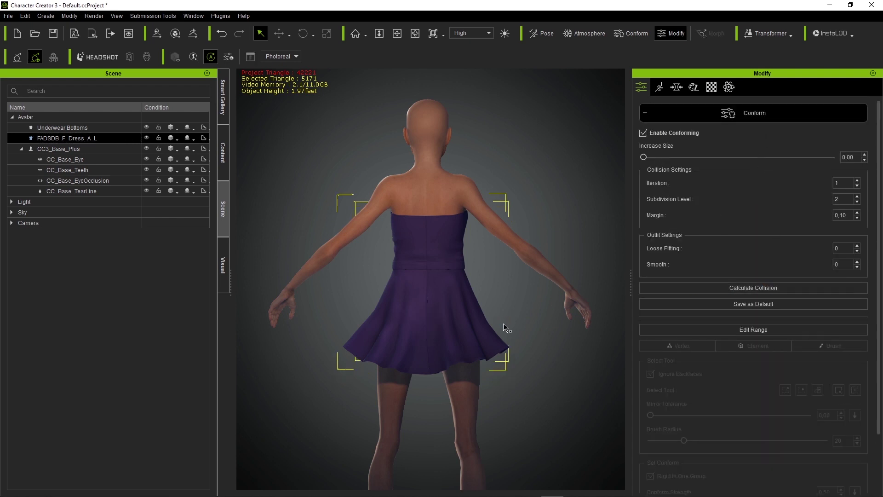
{"action": "right_click_drag", "start_coordinate": [432, 309], "coordinate": [368, 269]}
{"action": "scroll", "coordinate": [368, 269], "scroll_direction": "up", "scroll_amount": 5}
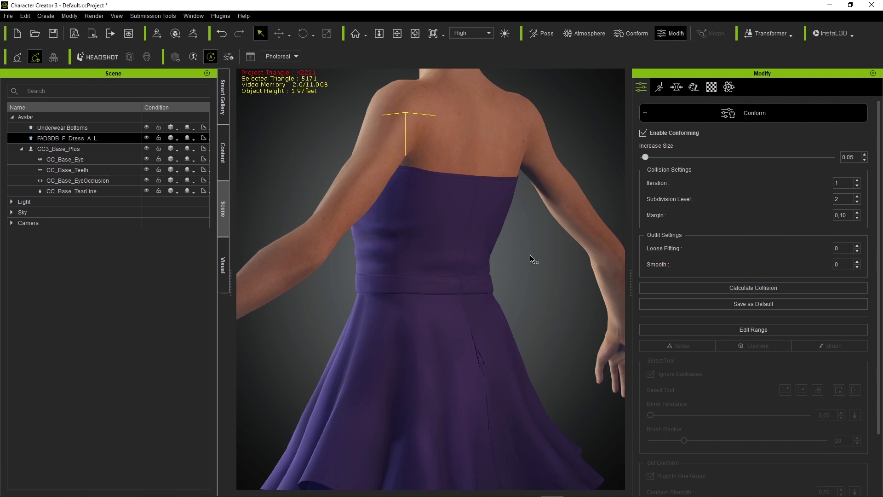
{"action": "right_click_drag", "start_coordinate": [462, 272], "coordinate": [576, 308]}
{"action": "scroll", "coordinate": [576, 309], "scroll_direction": "down", "scroll_amount": 5}
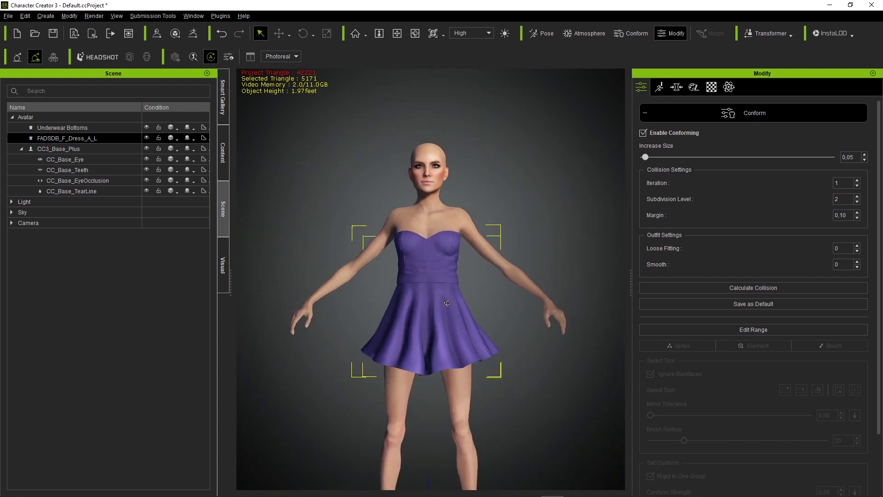
- Adjust the dress's Base Color texture to Hue 53 and Saturation 55, turning it red
{"action": "scroll", "coordinate": [479, 304], "scroll_direction": "down", "scroll_amount": 2}
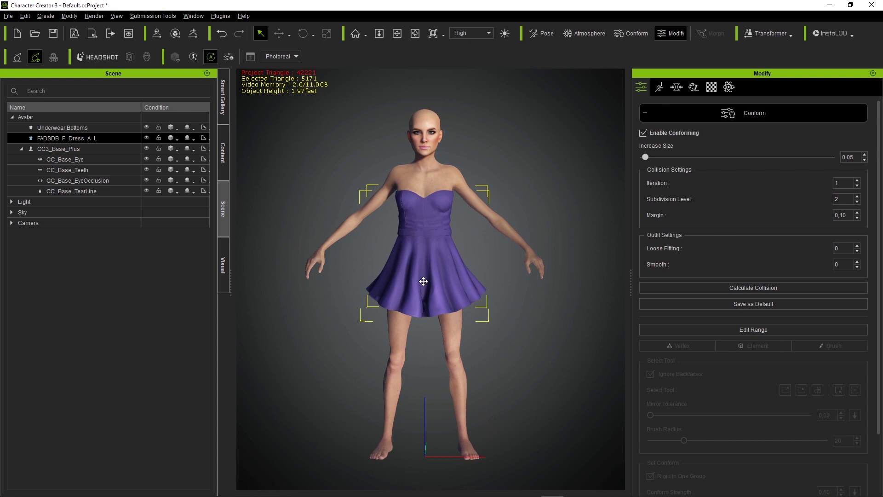
{"action": "left_click", "coordinate": [712, 88]}
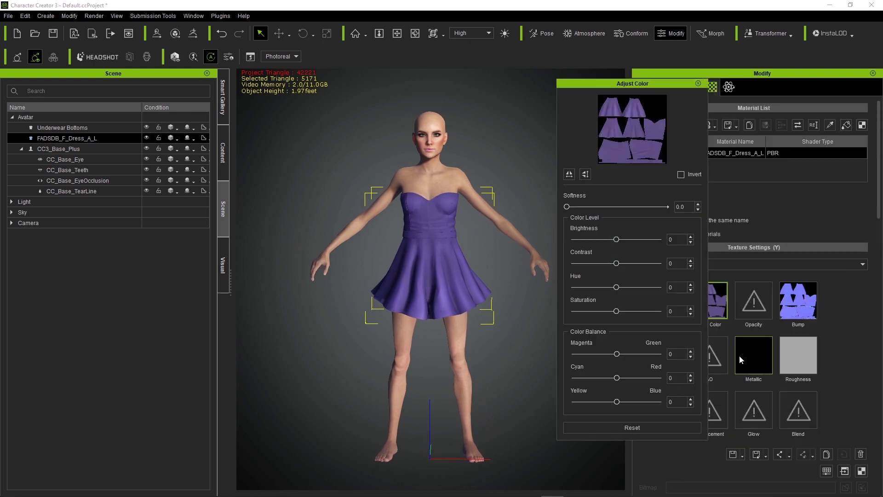
{"action": "left_click_drag", "start_coordinate": [617, 289], "coordinate": [638, 290]}
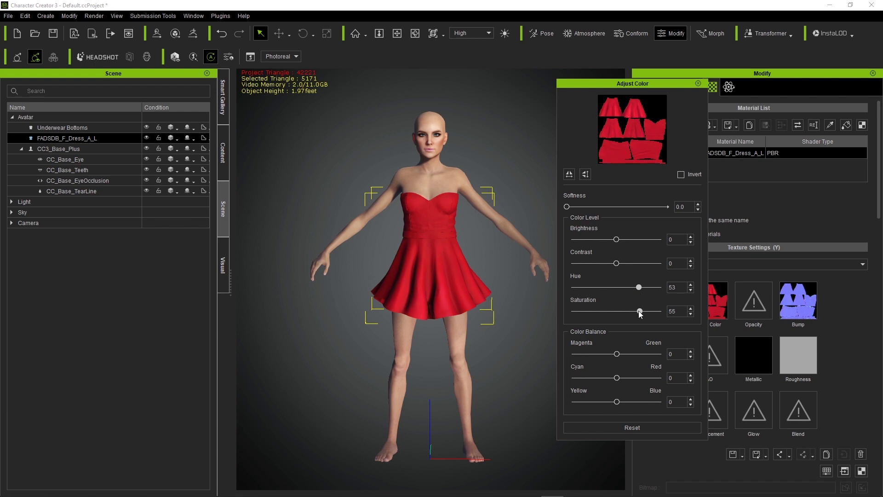
{"action": "left_click", "coordinate": [712, 89]}
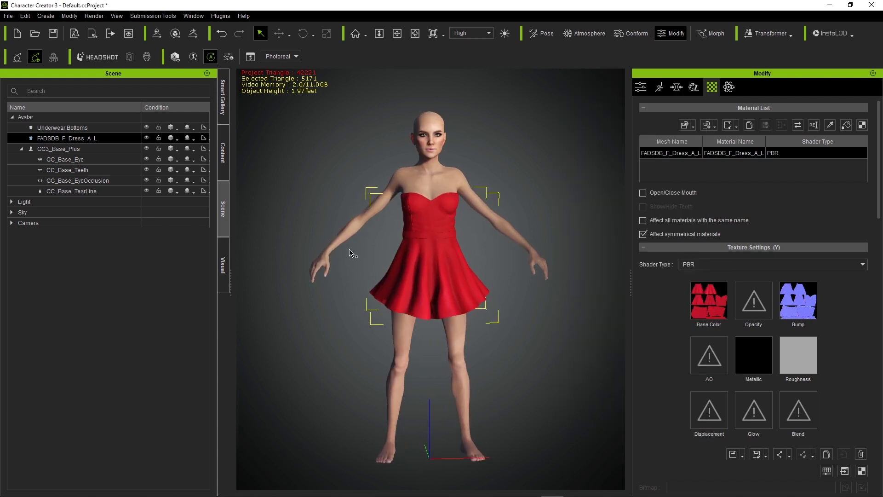
- Put the Anarchy_F_Boot_L thigh-high boots from Cloth > Shoes > RPublishing > Anarchy on the character
{"action": "left_click", "coordinate": [69, 148]}
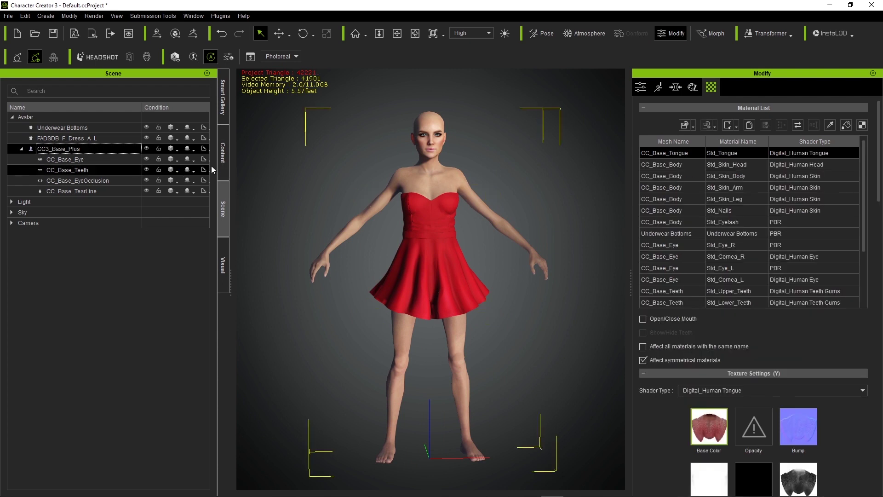
{"action": "left_click", "coordinate": [223, 158]}
{"action": "left_click", "coordinate": [136, 124]}
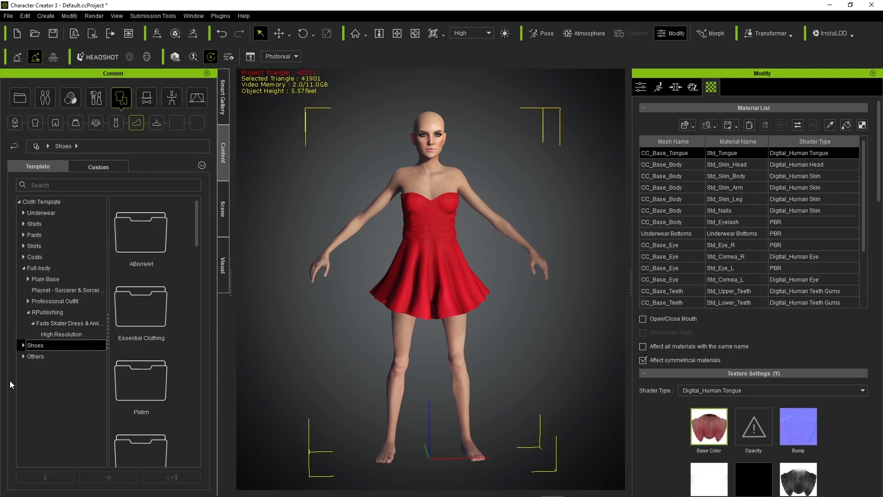
{"action": "left_click", "coordinate": [23, 346]}
{"action": "left_click", "coordinate": [28, 423]}
{"action": "left_click", "coordinate": [48, 433]}
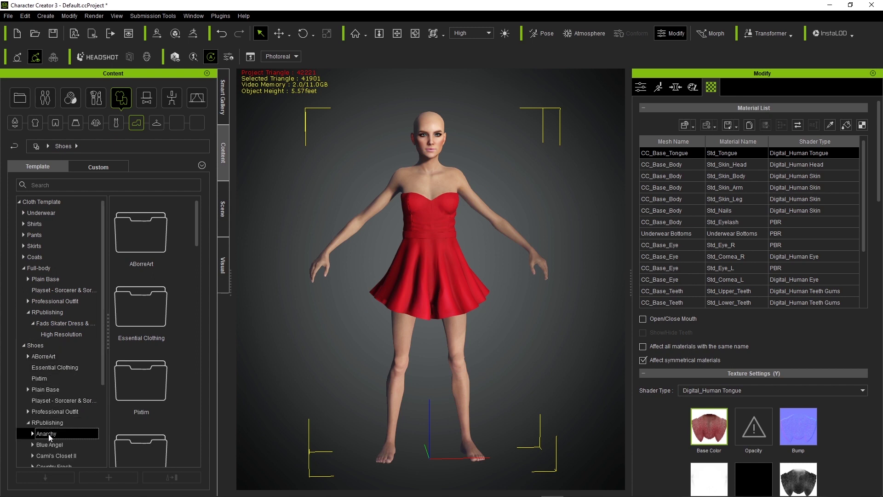
{"action": "double_click", "coordinate": [147, 303]}
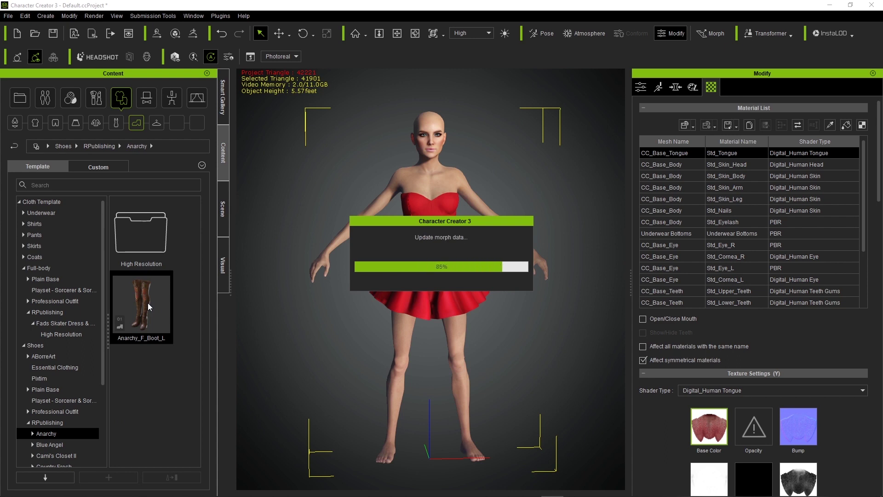
{"action": "right_click_drag", "start_coordinate": [356, 353], "coordinate": [547, 350]}
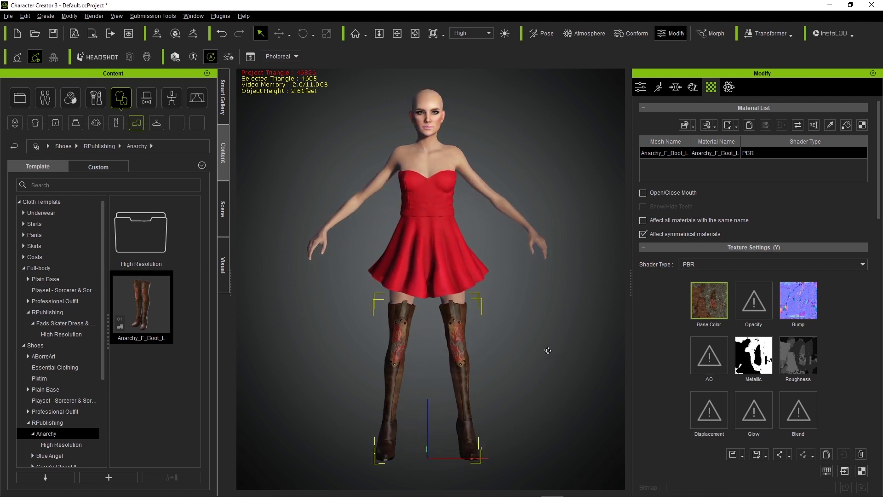
{"action": "left_click", "coordinate": [223, 210]}
{"action": "left_click", "coordinate": [62, 160]}
- Apply Leiko Hair from the SWAM hair collection and view the new hairstyle
{"action": "left_click", "coordinate": [223, 151]}
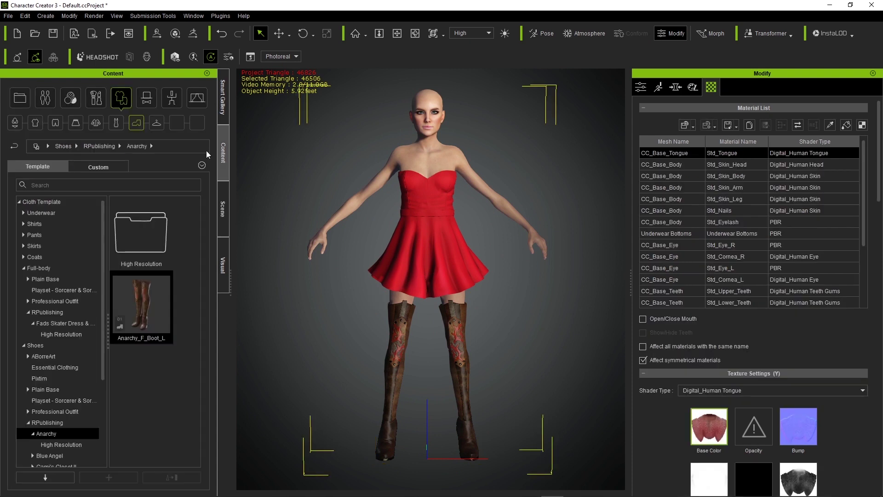
{"action": "left_click", "coordinate": [44, 98]}
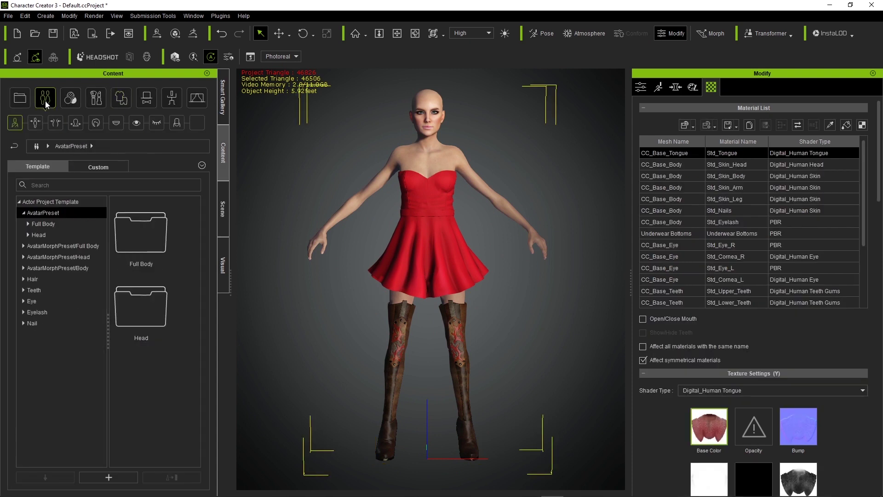
{"action": "left_click", "coordinate": [95, 124]}
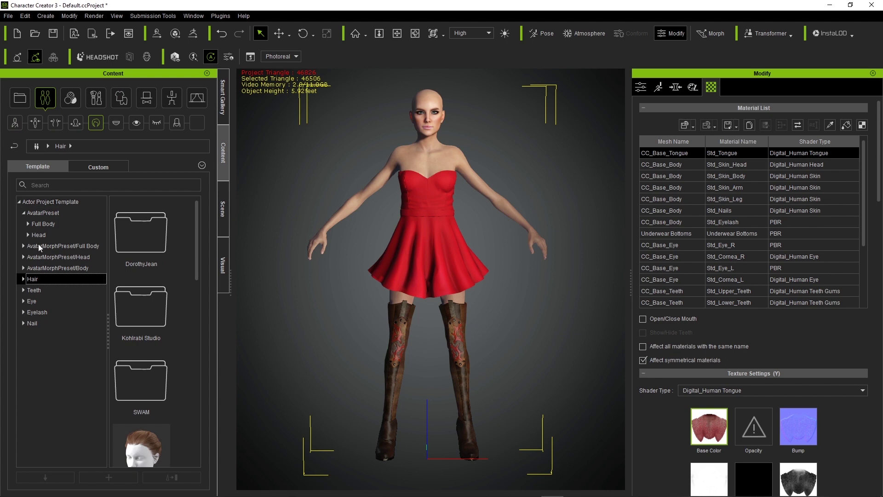
{"action": "left_click", "coordinate": [37, 312]}
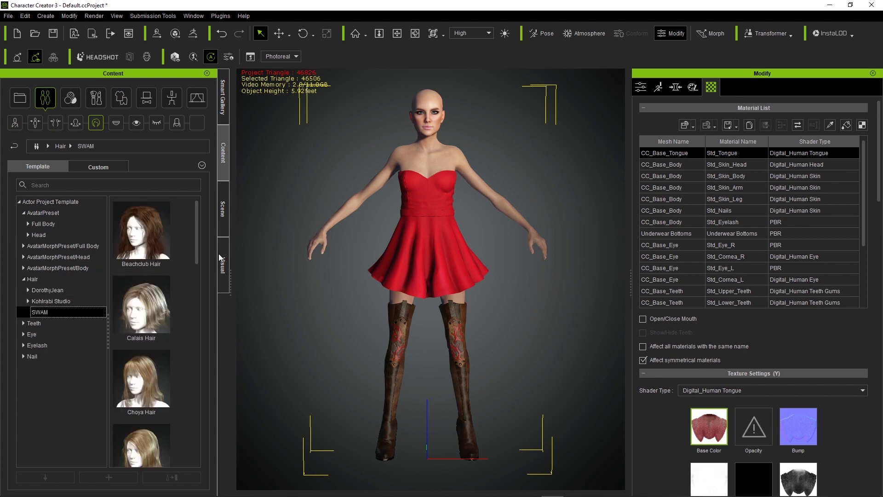
{"action": "left_click_drag", "start_coordinate": [196, 222], "coordinate": [202, 371]}
{"action": "double_click", "coordinate": [151, 286]}
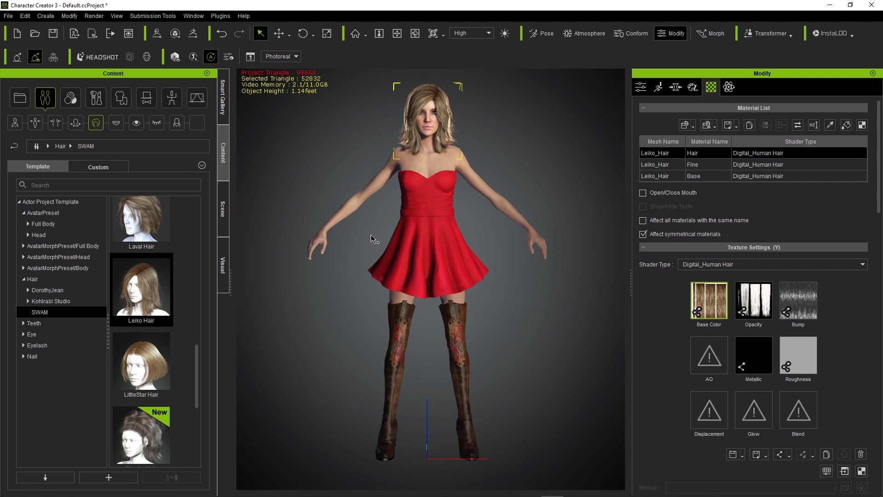
{"action": "right_click_drag", "start_coordinate": [374, 229], "coordinate": [439, 233]}
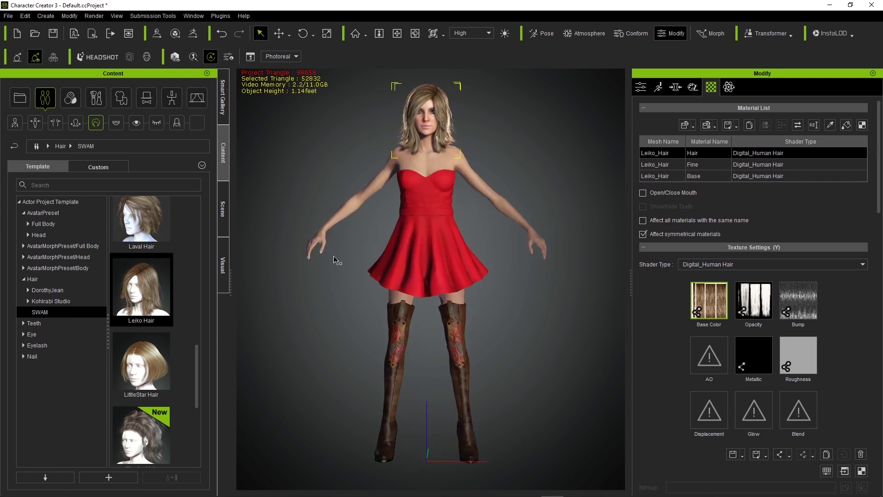
{"action": "left_click", "coordinate": [223, 210]}
- Start the Hide Body Mesh tool on the boots using detailed body part groups
{"action": "left_click", "coordinate": [106, 179]}
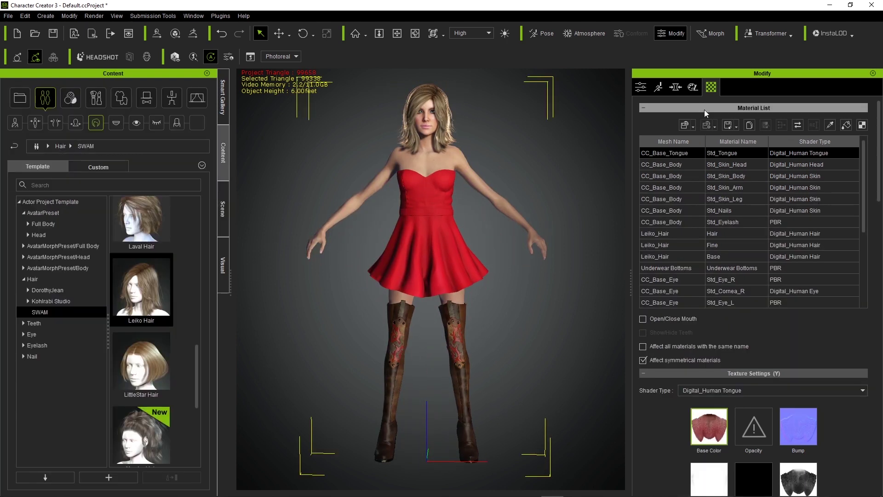
{"action": "left_click", "coordinate": [644, 90]}
{"action": "scroll", "coordinate": [693, 315], "scroll_direction": "down", "scroll_amount": 1}
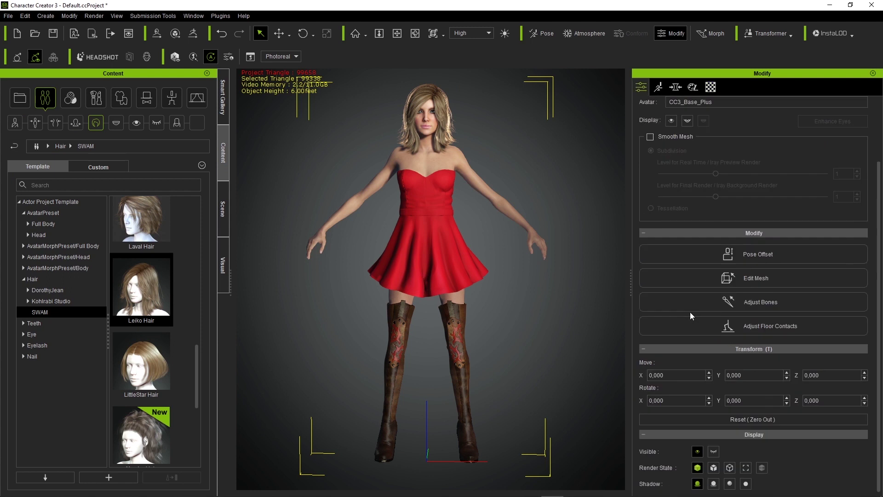
{"action": "left_click", "coordinate": [223, 210]}
{"action": "left_click", "coordinate": [75, 139]}
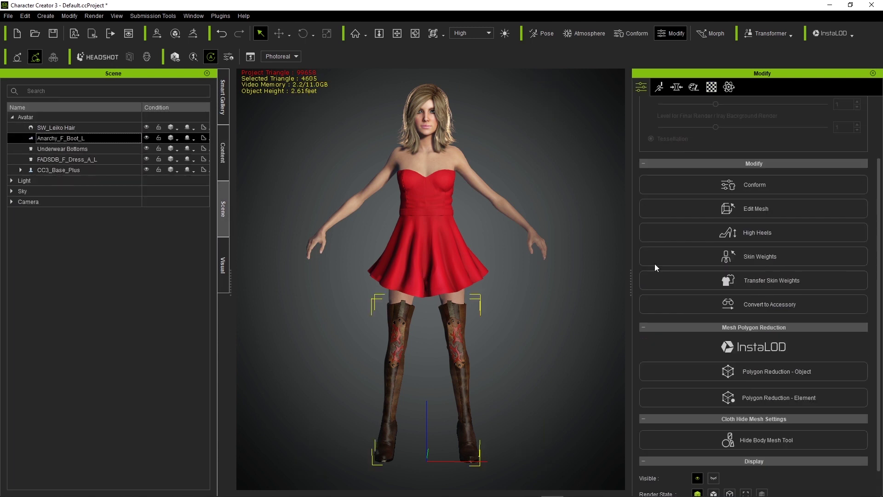
{"action": "scroll", "coordinate": [674, 308], "scroll_direction": "down", "scroll_amount": 1}
{"action": "left_click", "coordinate": [754, 413]}
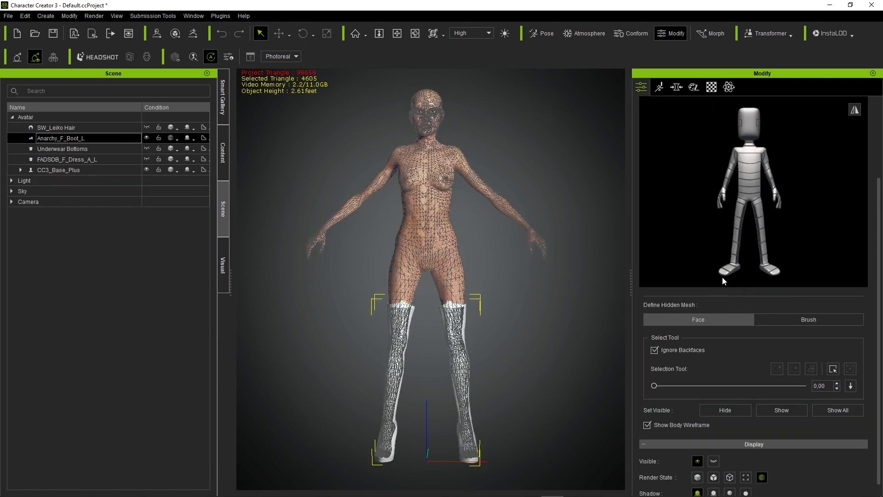
{"action": "scroll", "coordinate": [723, 275], "scroll_direction": "up", "scroll_amount": 2}
{"action": "left_click", "coordinate": [697, 169]}
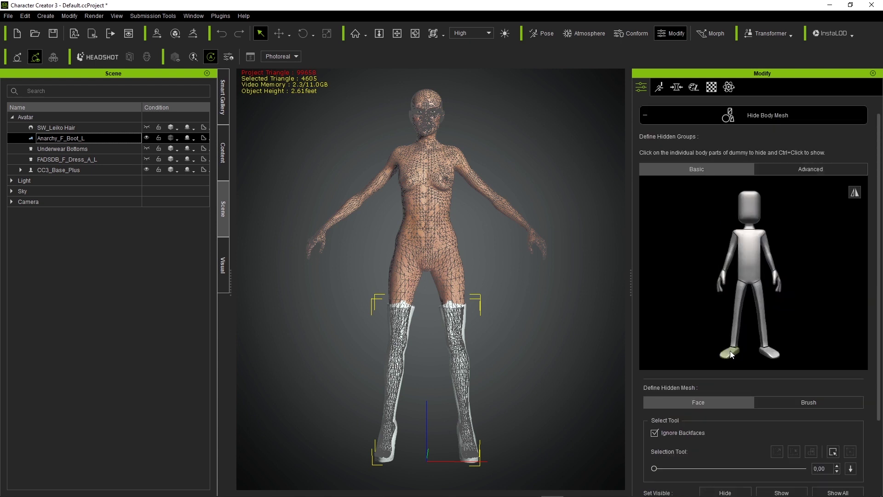
{"action": "left_click", "coordinate": [775, 173]}
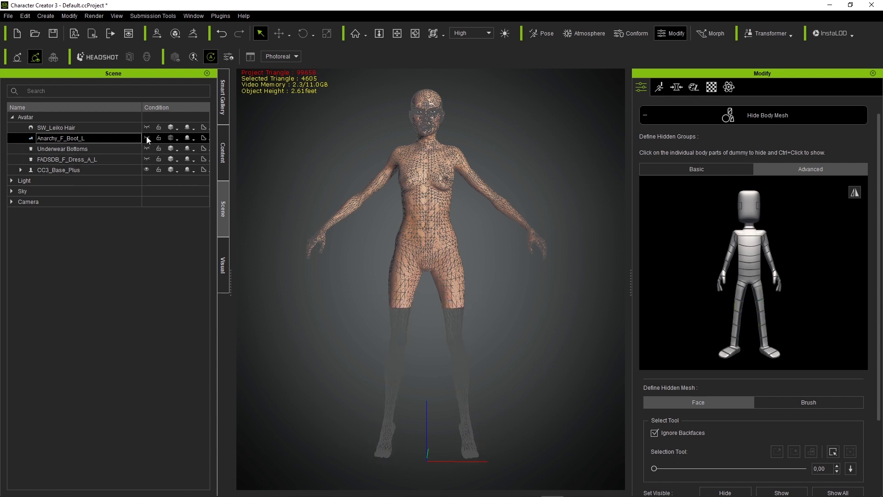
{"action": "right_click_drag", "start_coordinate": [493, 303], "coordinate": [603, 314]}
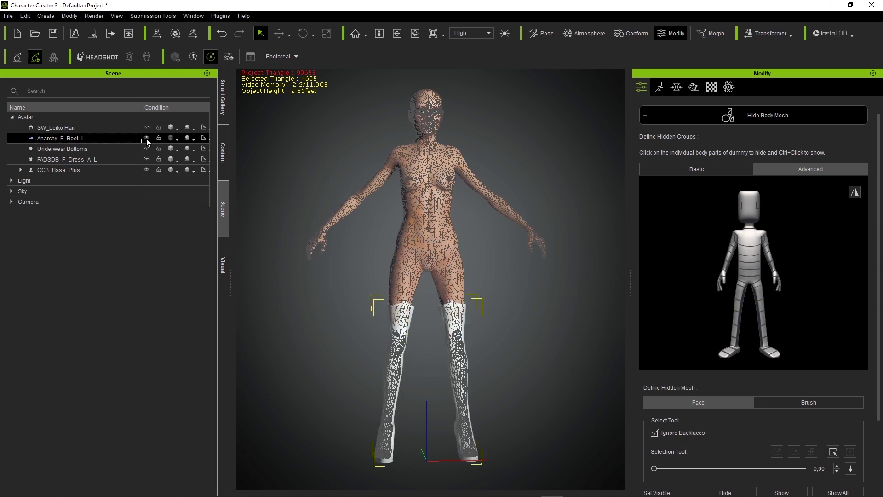
{"action": "right_click_drag", "start_coordinate": [375, 350], "coordinate": [382, 353]}
- Hide the torso, hip and upper-thigh body mesh beneath the dress, then exit the tool
{"action": "left_click", "coordinate": [69, 159]}
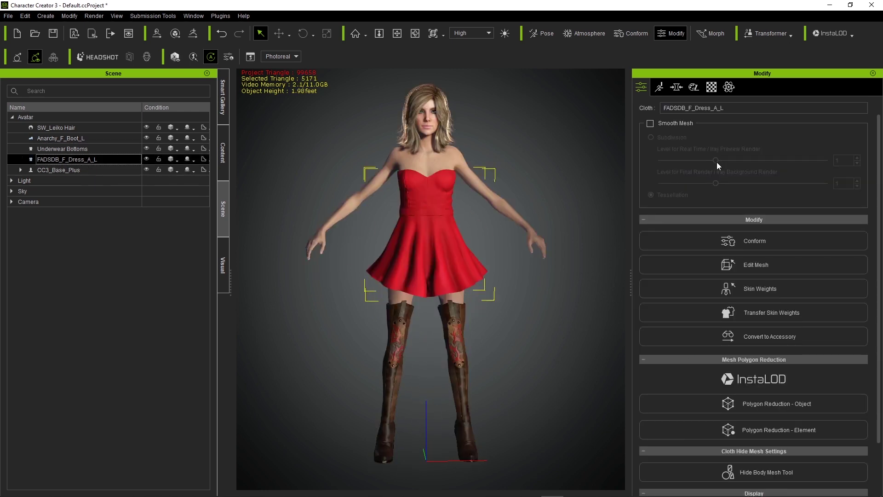
{"action": "left_click", "coordinate": [721, 285]}
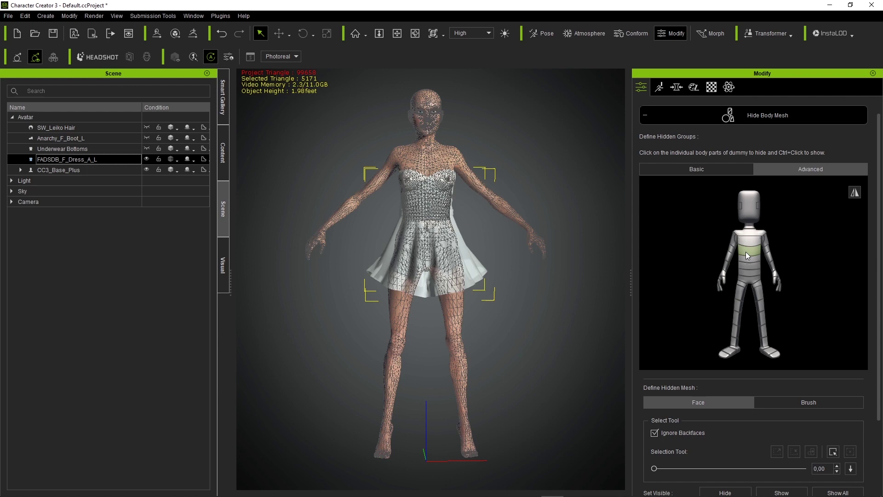
{"action": "scroll", "coordinate": [486, 328], "scroll_direction": "up", "scroll_amount": 5}
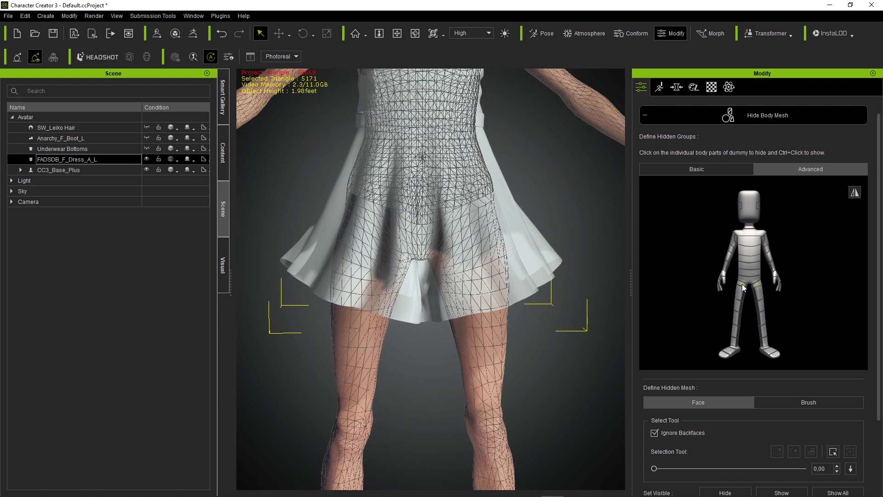
{"action": "right_click_drag", "start_coordinate": [495, 218], "coordinate": [419, 300]}
{"action": "left_click", "coordinate": [147, 160]}
{"action": "left_click", "coordinate": [147, 160]}
{"action": "left_click", "coordinate": [146, 159]}
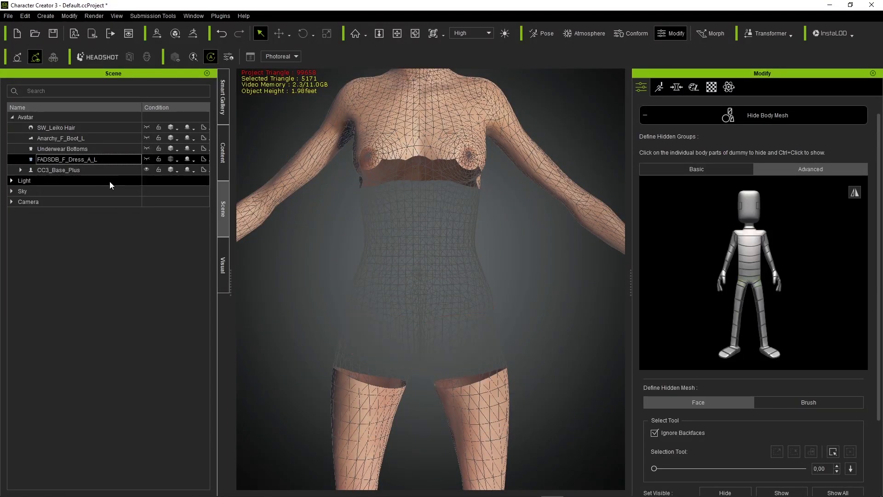
{"action": "left_click", "coordinate": [146, 159]}
{"action": "key", "text": "Escape"}
{"action": "right_click_drag", "start_coordinate": [444, 285], "coordinate": [506, 285]}
- Inspect the FADSDB_F_Dress_A_L dress's physics settings and the SW_Leiko Hair's physics weight map
{"action": "left_click", "coordinate": [60, 170]}
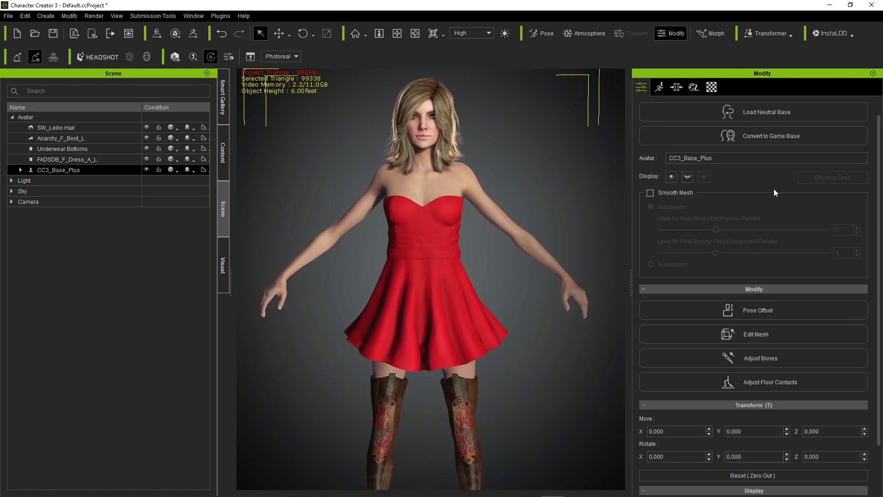
{"action": "left_click", "coordinate": [64, 159]}
{"action": "left_click", "coordinate": [728, 87]}
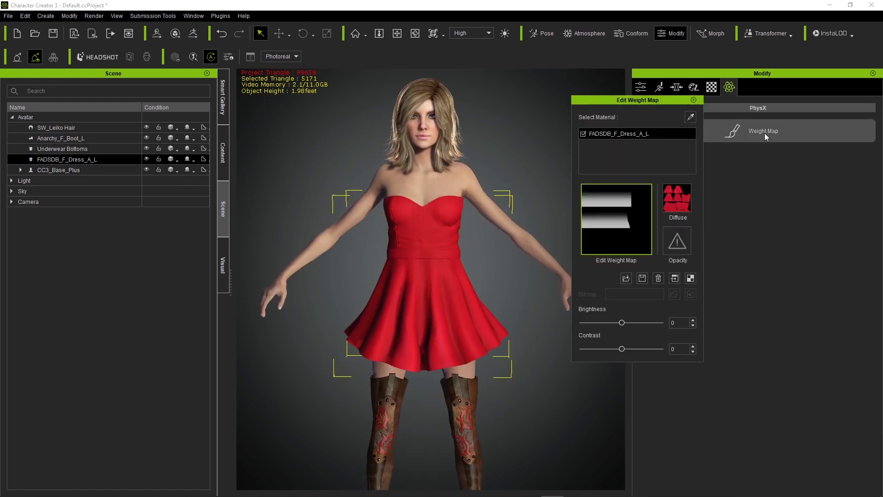
{"action": "left_click", "coordinate": [88, 128]}
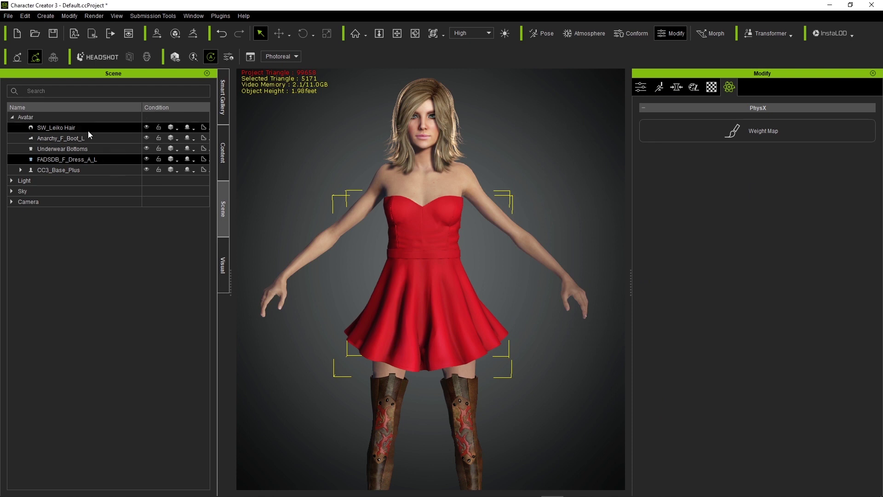
{"action": "left_click", "coordinate": [738, 133]}
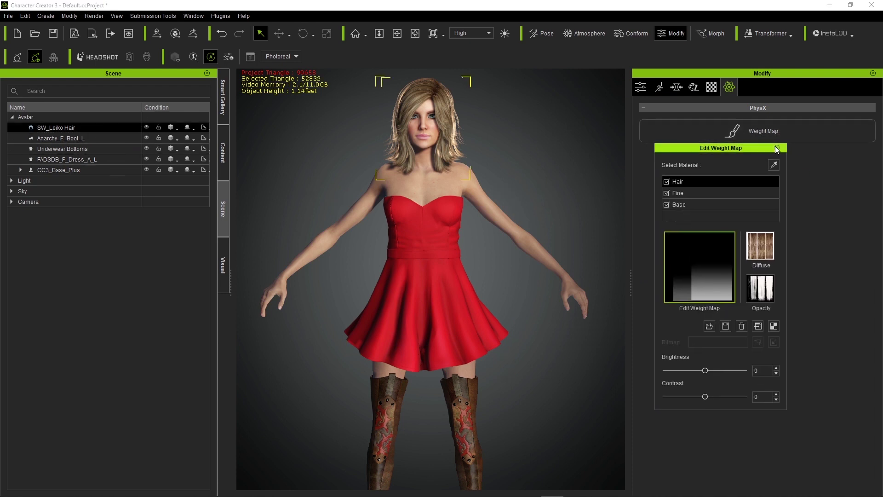
{"action": "scroll", "coordinate": [450, 300], "scroll_direction": "down", "scroll_amount": 2}
{"action": "left_click", "coordinate": [641, 87]}
{"action": "middle_click_drag", "start_coordinate": [550, 223], "coordinate": [547, 189]}
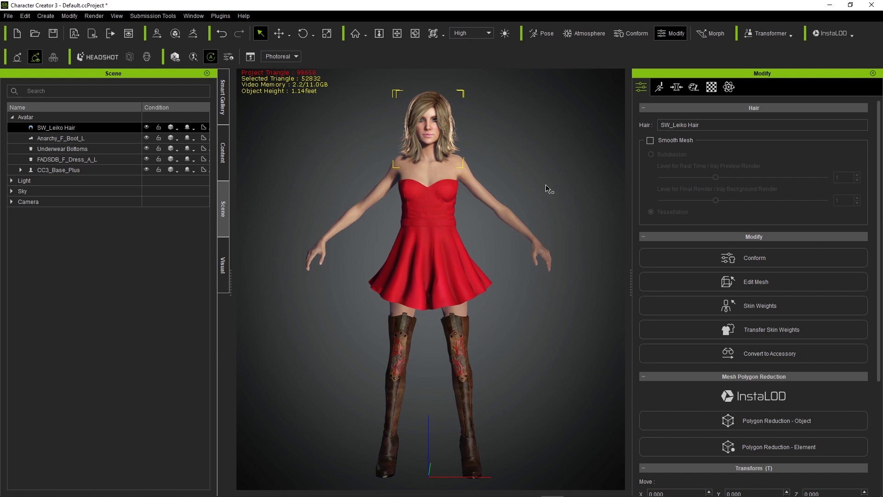
- Send the dressed character to iClone and frame her up close from a lower angle
{"action": "left_click", "coordinate": [93, 33]}
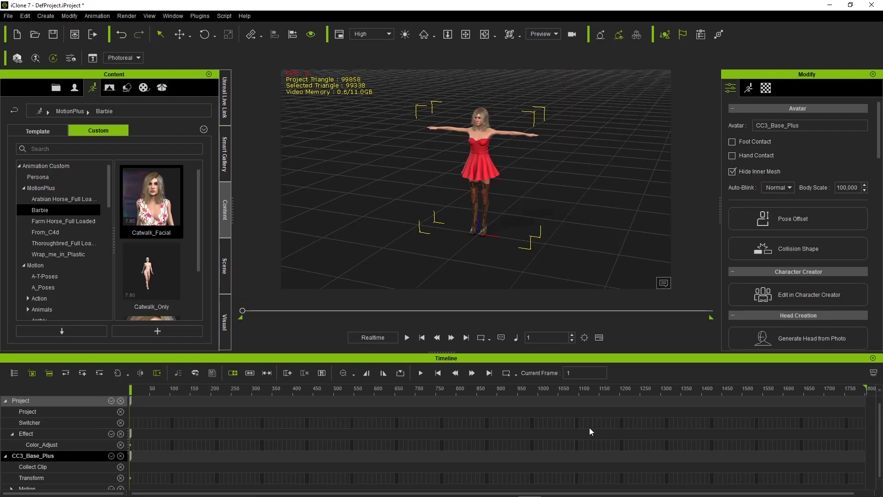
{"action": "middle_click_drag", "start_coordinate": [460, 212], "coordinate": [524, 159]}
{"action": "scroll", "coordinate": [506, 175], "scroll_direction": "up", "scroll_amount": 5}
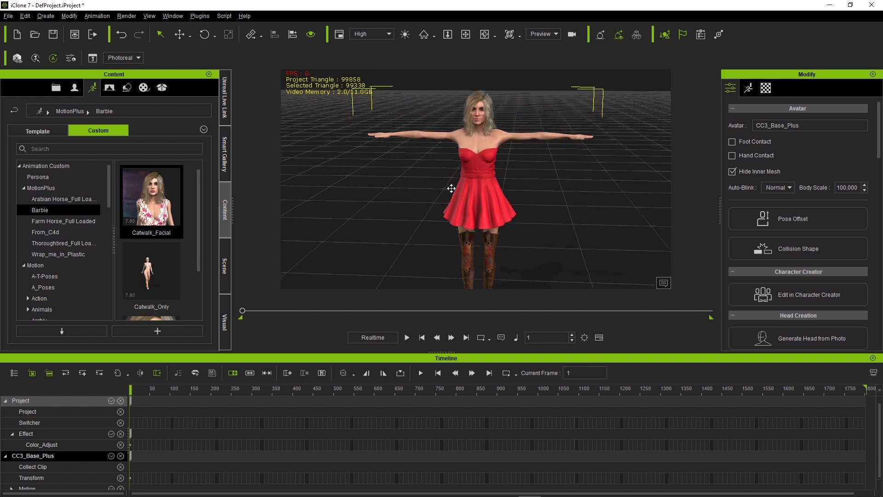
{"action": "middle_click_drag", "start_coordinate": [451, 188], "coordinate": [482, 180]}
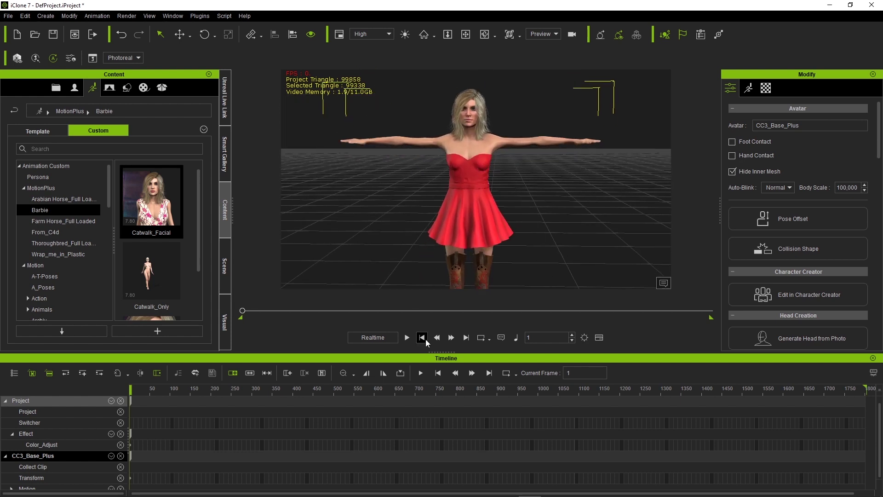
- Apply the Catwalk_Facial motion with By Frame playback and preview the walk
{"action": "left_click", "coordinate": [353, 337]}
{"action": "double_click", "coordinate": [152, 212]}
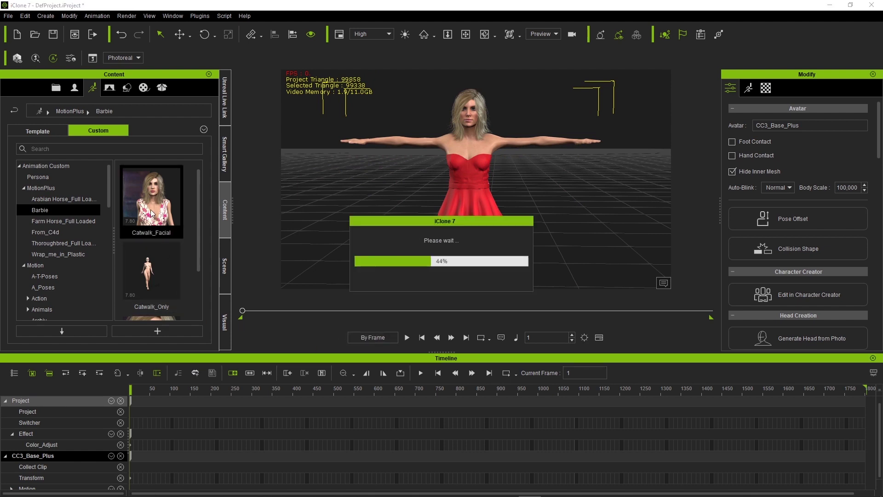
{"action": "left_click", "coordinate": [406, 336]}
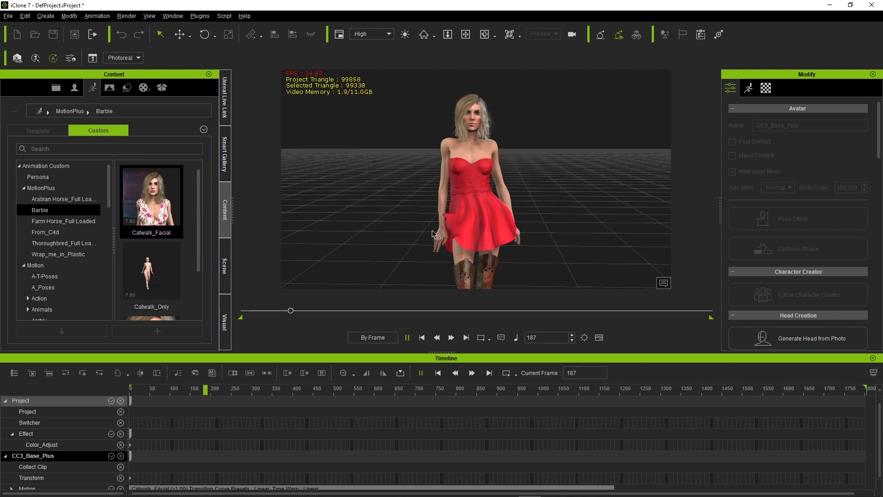
{"action": "right_click_drag", "start_coordinate": [616, 228], "coordinate": [411, 237]}
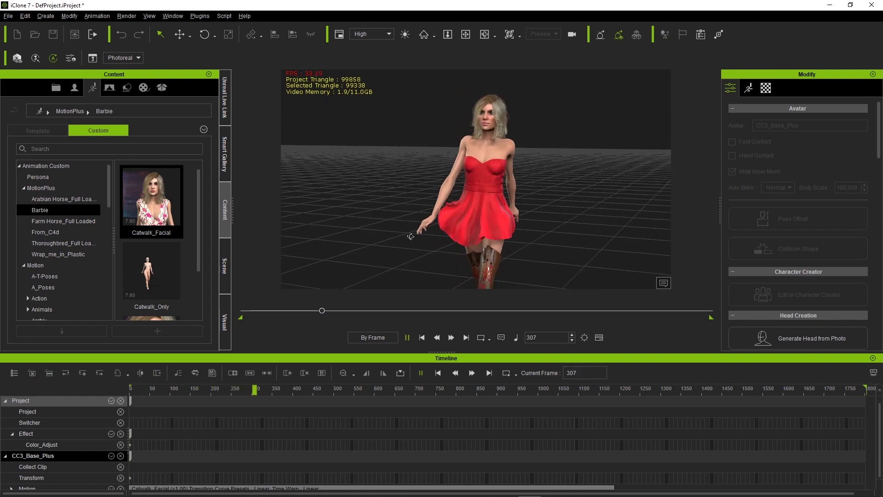
{"action": "left_click", "coordinate": [407, 337]}
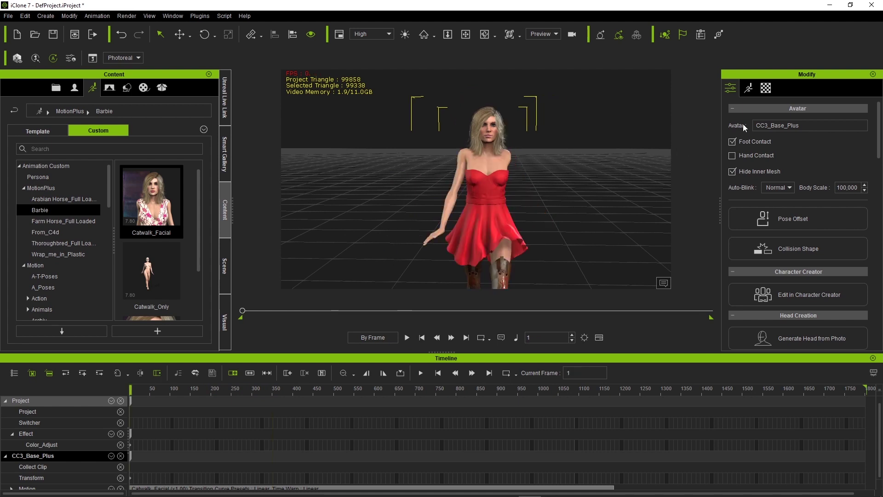
- Deactivate both upper-arm collision shapes and show the active collision shapes
{"action": "left_click", "coordinate": [764, 249]}
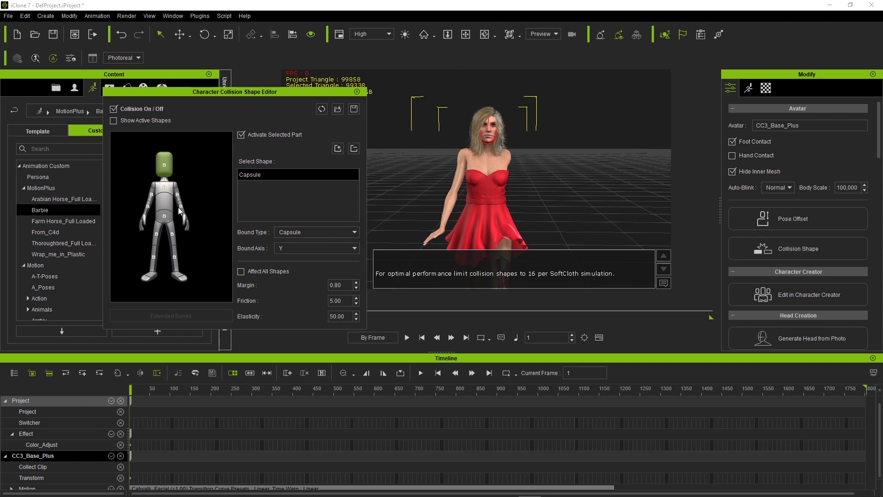
{"action": "left_click", "coordinate": [241, 136]}
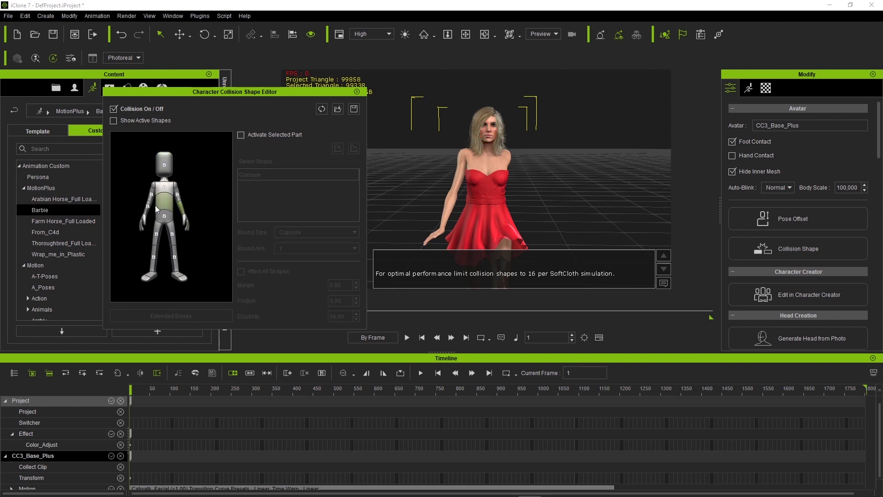
{"action": "left_click", "coordinate": [148, 207]}
{"action": "left_click", "coordinate": [241, 135]}
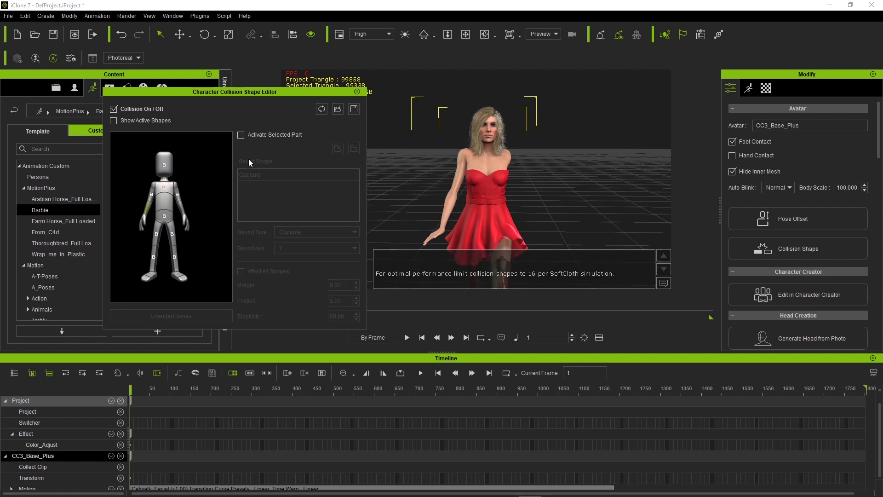
{"action": "scroll", "coordinate": [461, 129], "scroll_direction": "up", "scroll_amount": 3}
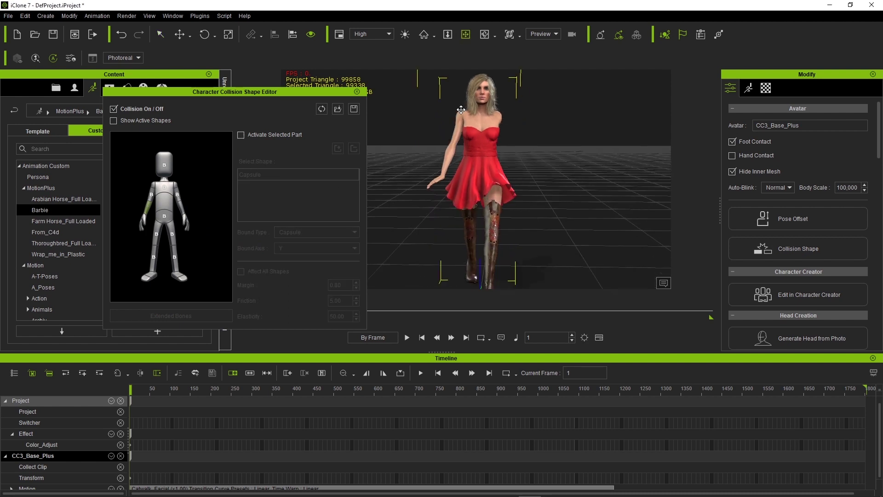
{"action": "left_click", "coordinate": [113, 121]}
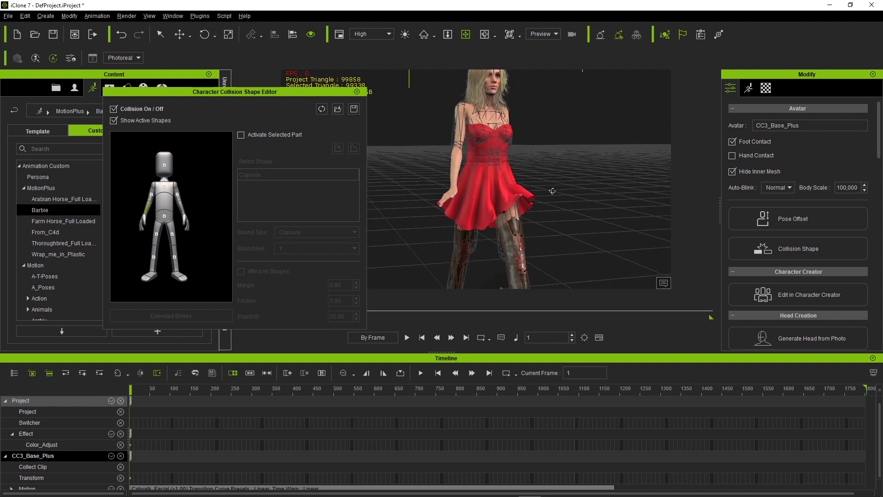
- Close the collision shape editor and replay the catwalk to test cloth collisions
{"action": "left_click", "coordinate": [353, 108]}
{"action": "left_click", "coordinate": [407, 338]}
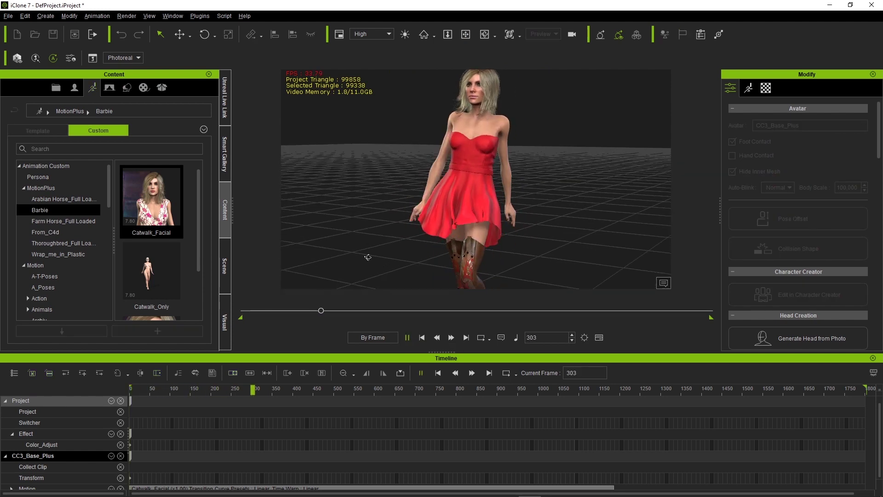
{"action": "key", "text": "space"}
- Select the FADSDB_F_Dress_A_L dress in the Scene list and preview its cloth simulation
{"action": "left_click", "coordinate": [459, 247]}
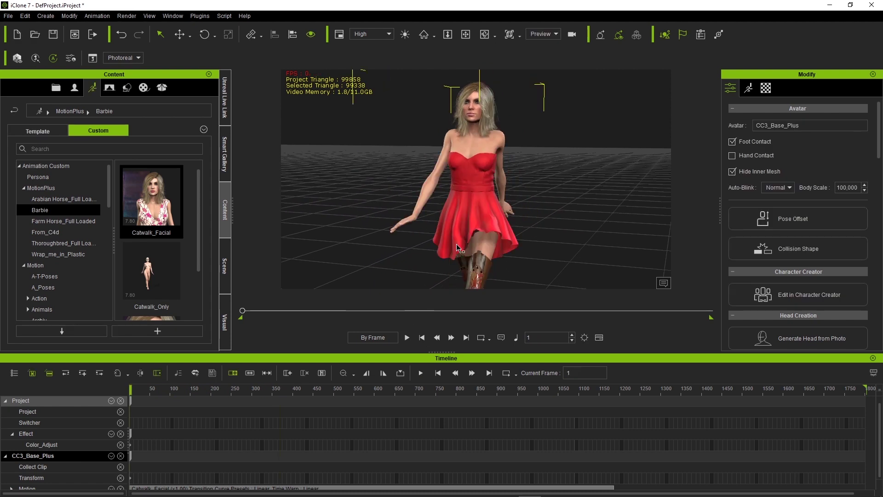
{"action": "left_click", "coordinate": [224, 263]}
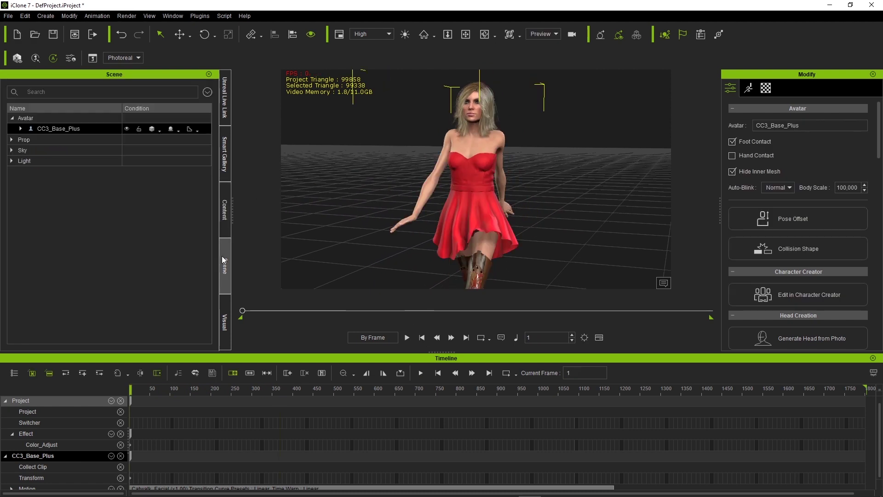
{"action": "left_click", "coordinate": [19, 129]}
{"action": "left_click", "coordinate": [74, 161]}
{"action": "left_click", "coordinate": [784, 88]}
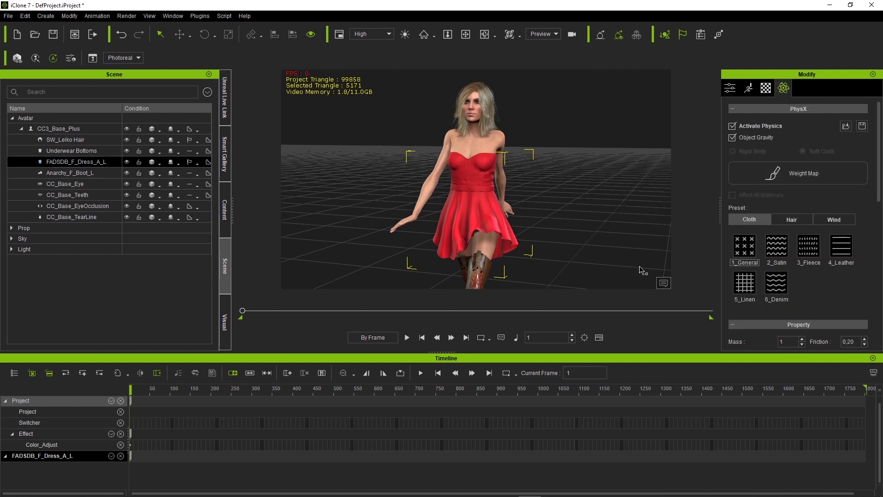
{"action": "left_click", "coordinate": [407, 338]}
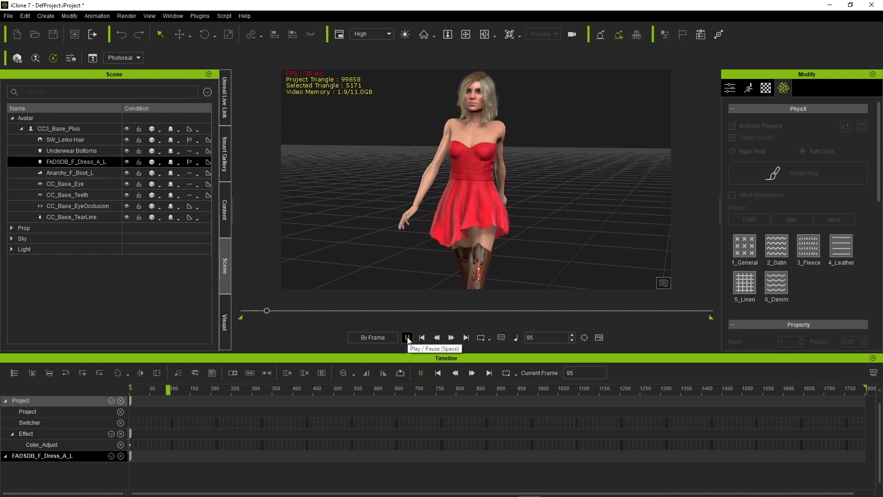
{"action": "left_click", "coordinate": [408, 337]}
- Apply the 2_Satin cloth preset to the dress and replay to test it
{"action": "left_click", "coordinate": [776, 251]}
{"action": "left_click", "coordinate": [408, 338]}
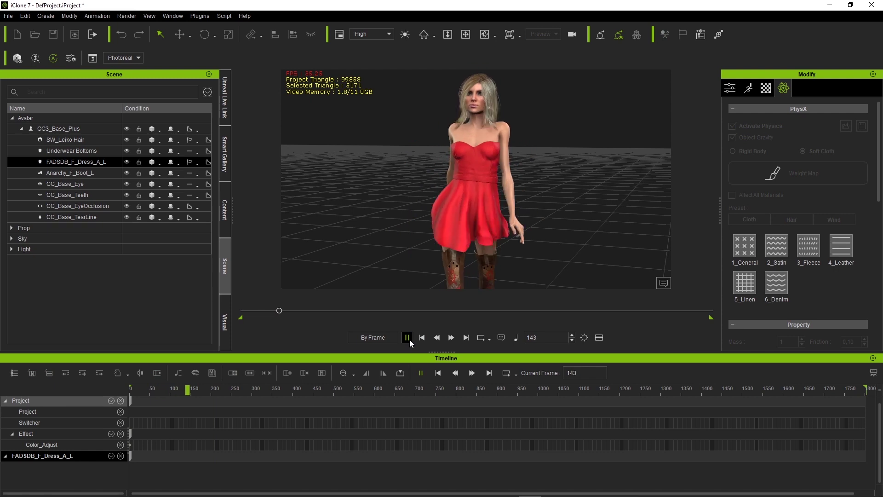
{"action": "left_click", "coordinate": [408, 337]}
- Set the dress's Collision Margin to 1.50, replay the simulation and rewind to frame 1
{"action": "left_click_drag", "start_coordinate": [880, 157], "coordinate": [860, 282]}
{"action": "type", "text": "50"}
{"action": "left_click", "coordinate": [407, 338]}
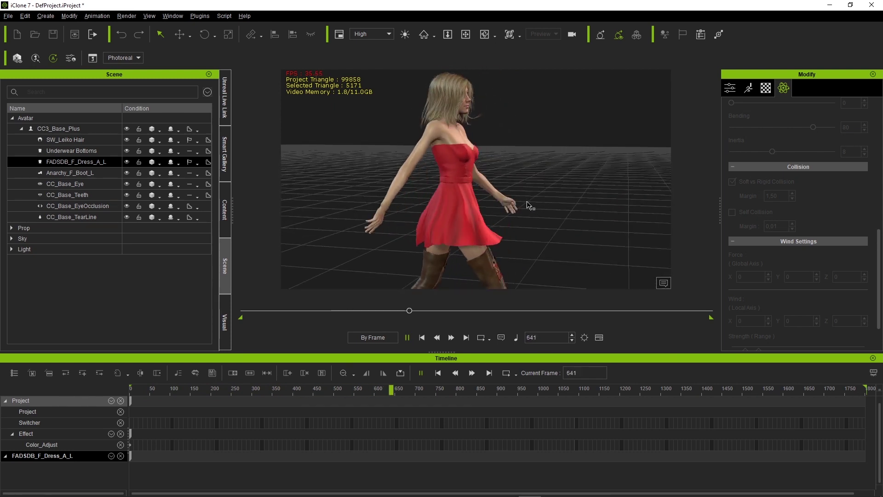
{"action": "left_click", "coordinate": [407, 337]}
{"action": "left_click", "coordinate": [421, 337]}
{"action": "left_click", "coordinate": [110, 140]}
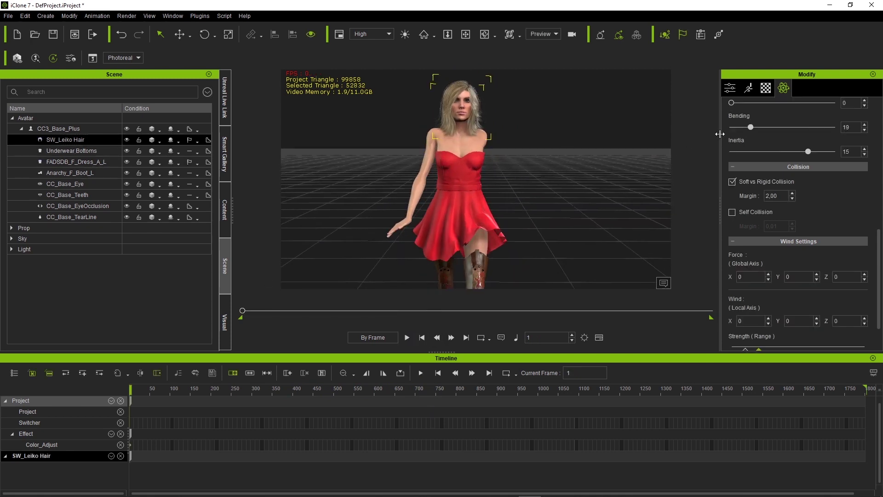
- Apply the 2_Straight hair preset and preview the hair simulation from several angles
{"action": "scroll", "coordinate": [755, 139], "scroll_direction": "up", "scroll_amount": 10}
{"action": "left_click", "coordinate": [790, 203]}
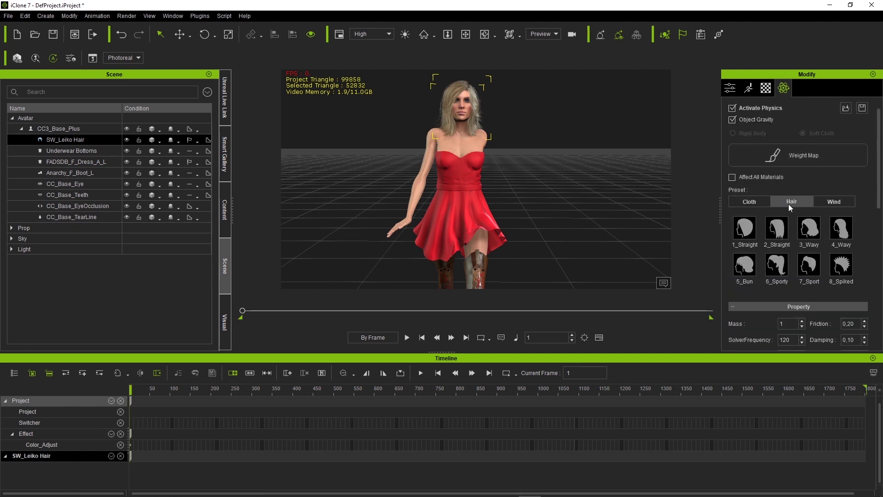
{"action": "left_click", "coordinate": [776, 229]}
{"action": "left_click", "coordinate": [408, 338]}
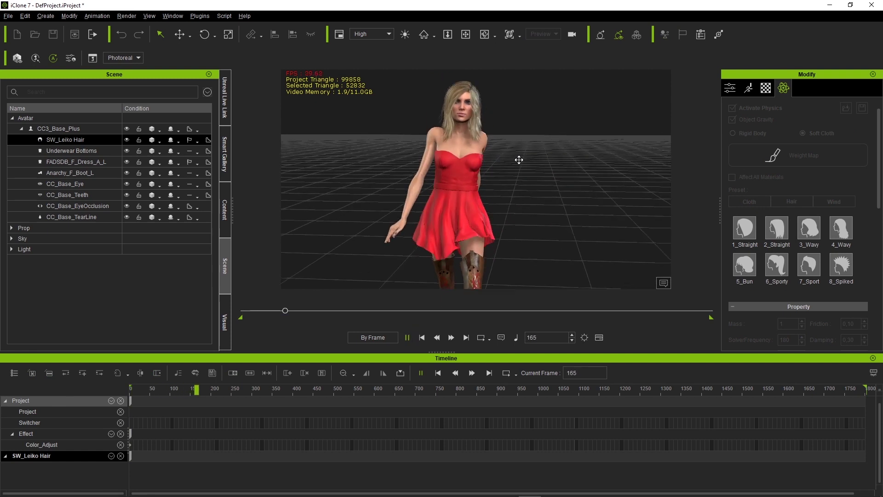
{"action": "right_click_drag", "start_coordinate": [522, 162], "coordinate": [334, 197]}
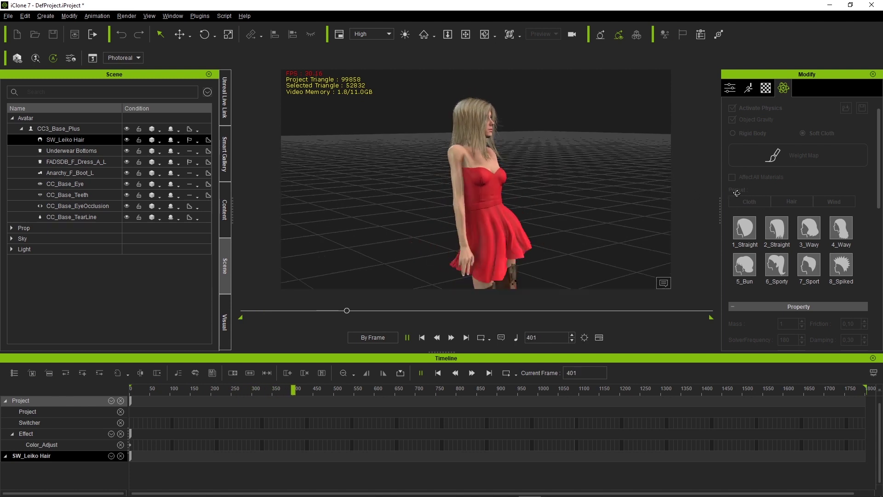
{"action": "right_click_drag", "start_coordinate": [644, 193], "coordinate": [575, 193]}
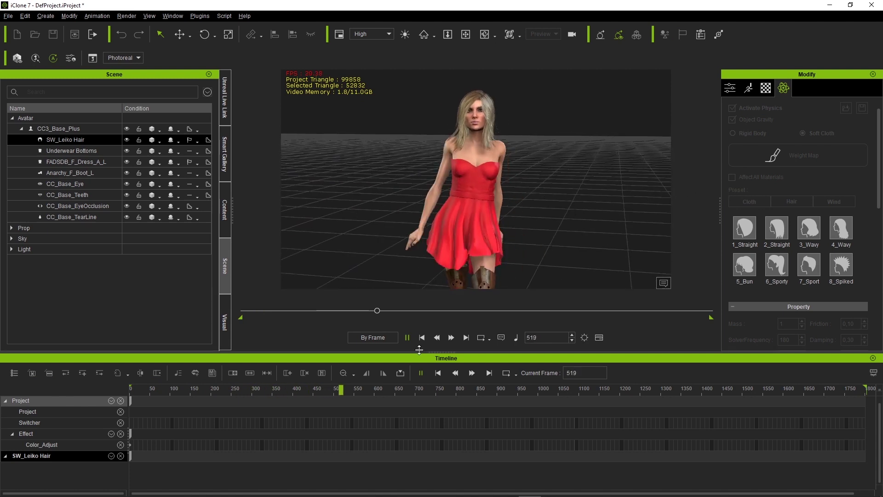
{"action": "left_click", "coordinate": [407, 338]}
{"action": "left_click", "coordinate": [422, 338]}
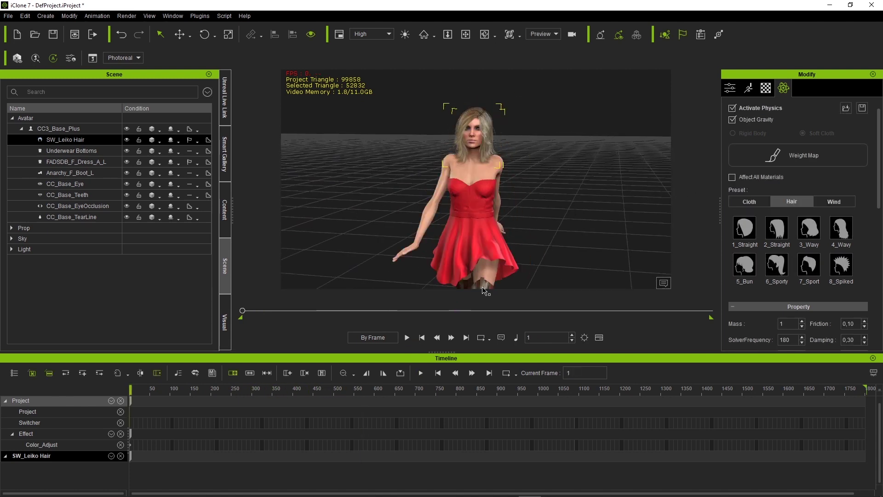
- Open and close the weight maps of the hair and then the dress
{"action": "left_click", "coordinate": [741, 154]}
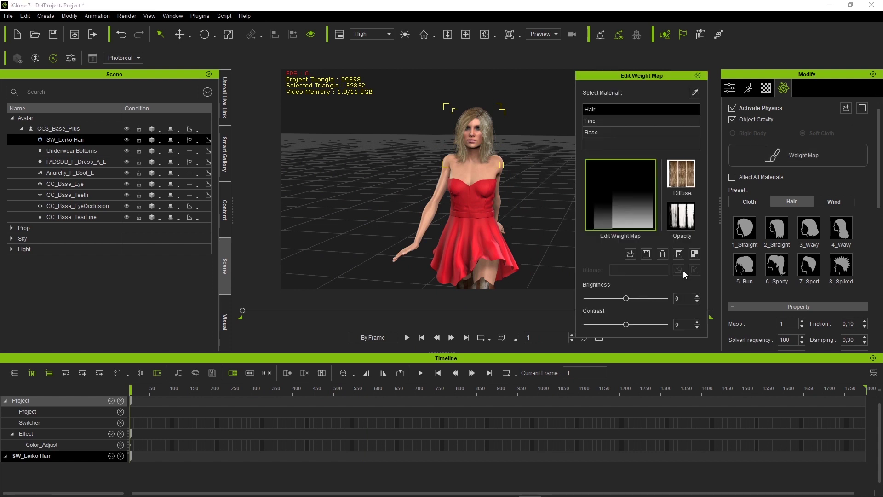
{"action": "left_click", "coordinate": [698, 76]}
{"action": "left_click", "coordinate": [93, 165]}
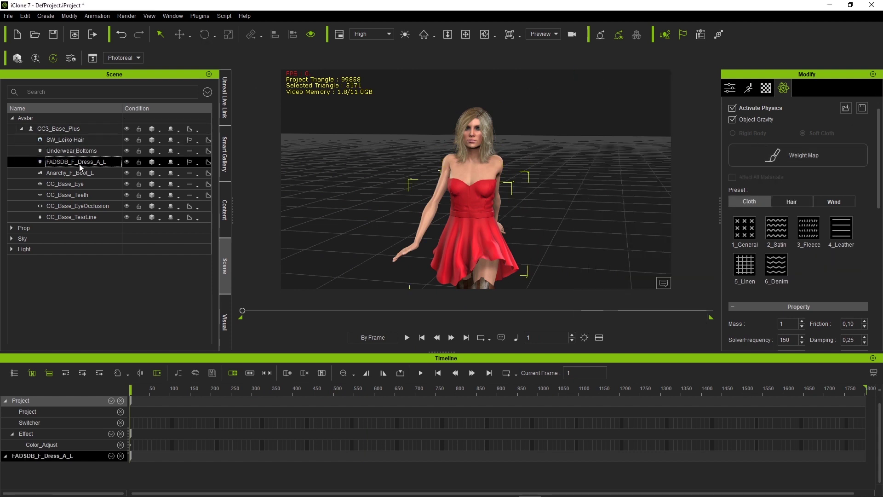
{"action": "left_click", "coordinate": [746, 155]}
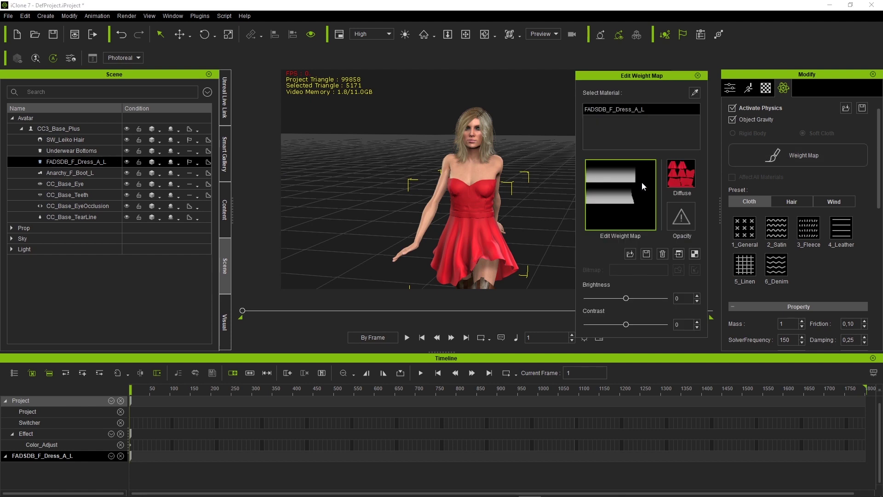
{"action": "left_click", "coordinate": [698, 76]}
{"action": "right_click_drag", "start_coordinate": [536, 138], "coordinate": [533, 145]}
- Enable Soft Cloth Bake Animation in the Project Settings
{"action": "left_click", "coordinate": [8, 15]}
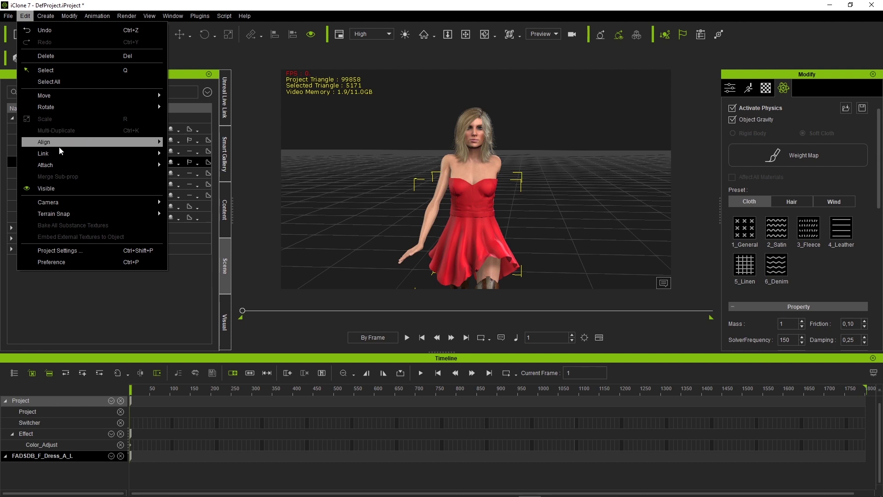
{"action": "left_click", "coordinate": [73, 259]}
{"action": "left_click_drag", "start_coordinate": [323, 213], "coordinate": [324, 189]}
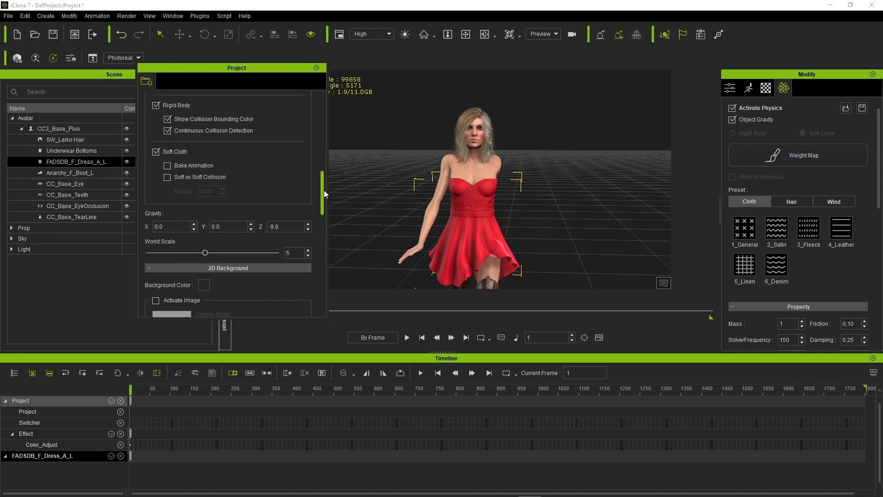
{"action": "left_click_drag", "start_coordinate": [267, 70], "coordinate": [316, 92]}
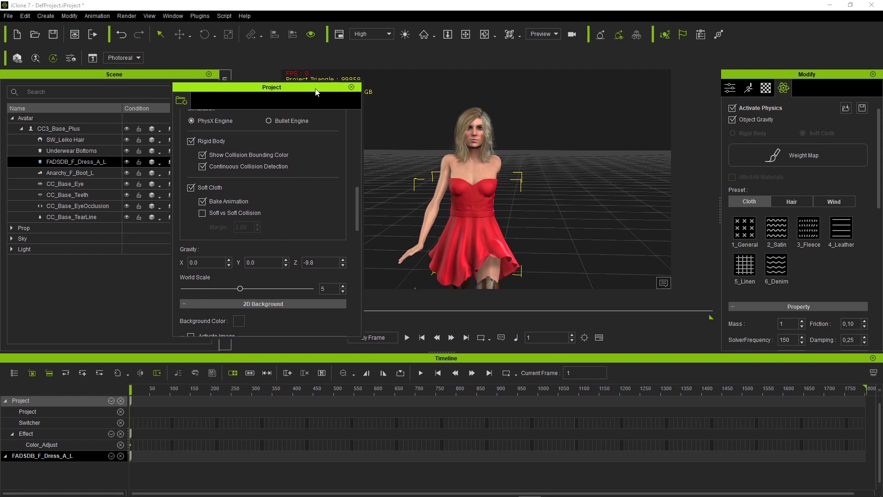
{"action": "left_click", "coordinate": [350, 87]}
- Play the dress simulation through, stop it, and return to frame 1
{"action": "left_click", "coordinate": [408, 337]}
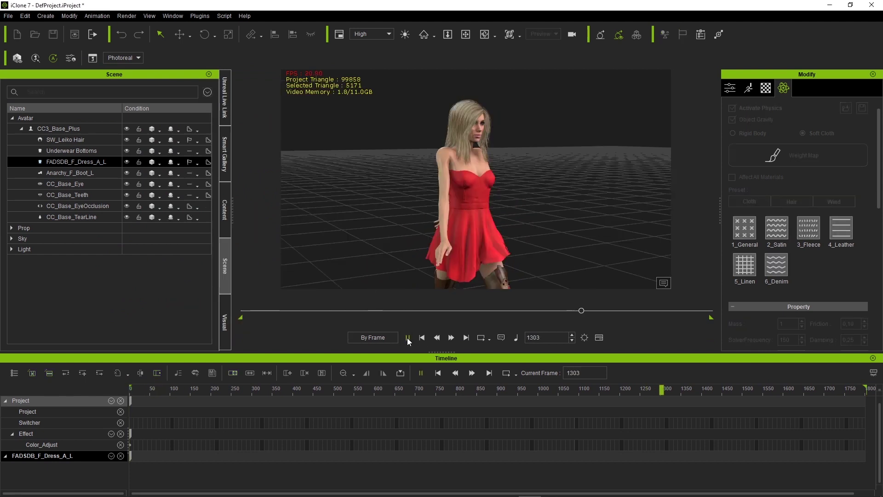
{"action": "key", "text": "space"}
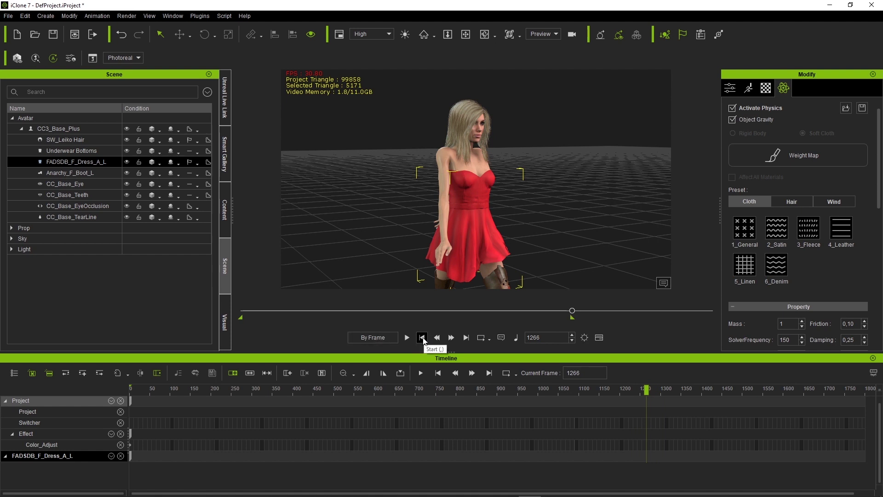
{"action": "key", "text": "Home"}
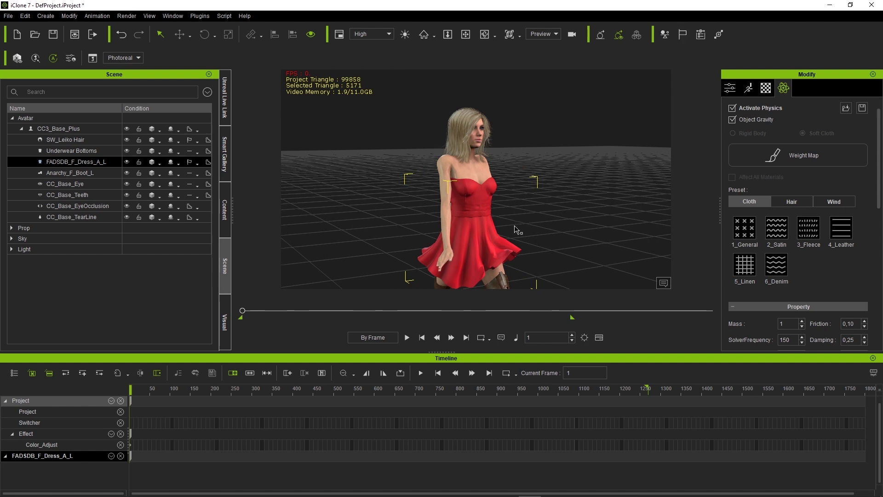
- Play the simulated catwalk, orbiting to view the dress from front and behind
{"action": "right_click_drag", "start_coordinate": [478, 231], "coordinate": [371, 226]}
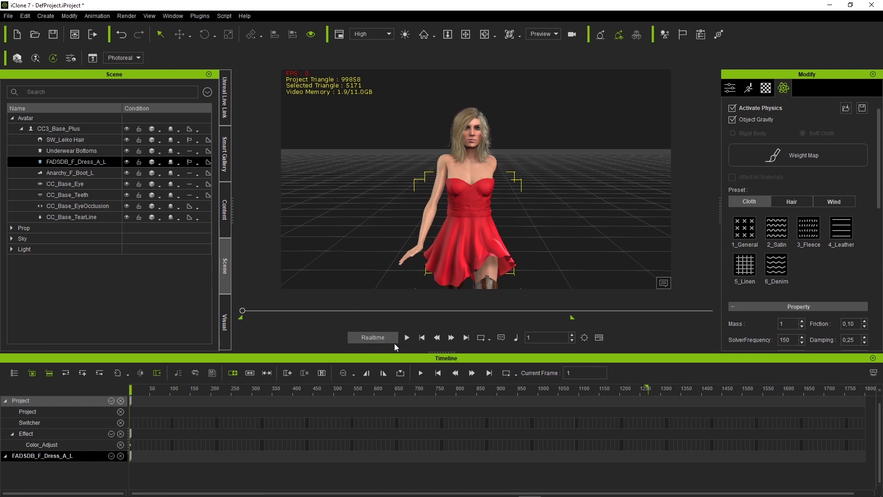
{"action": "left_click", "coordinate": [406, 337]}
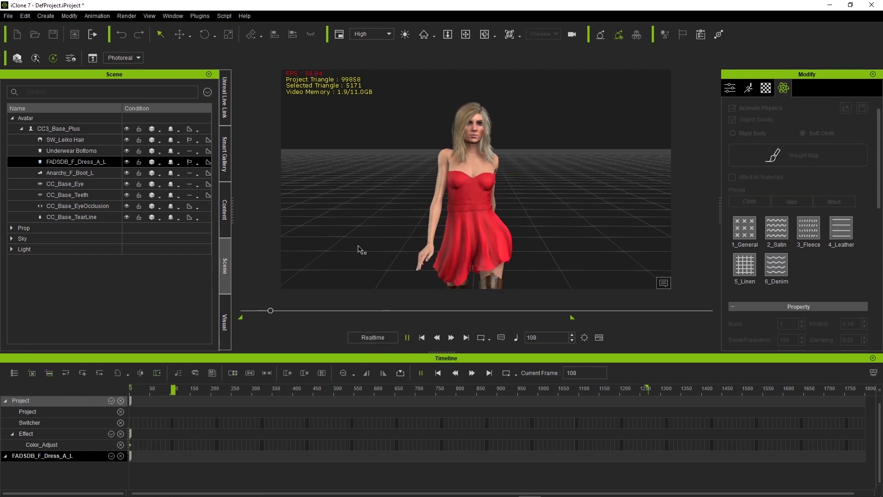
{"action": "right_click_drag", "start_coordinate": [367, 235], "coordinate": [552, 234]}
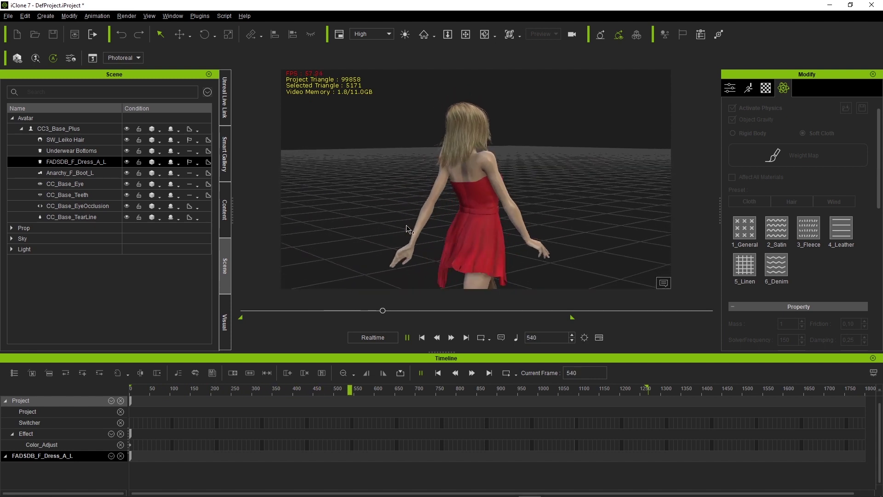
{"action": "right_click_drag", "start_coordinate": [508, 221], "coordinate": [516, 218]}
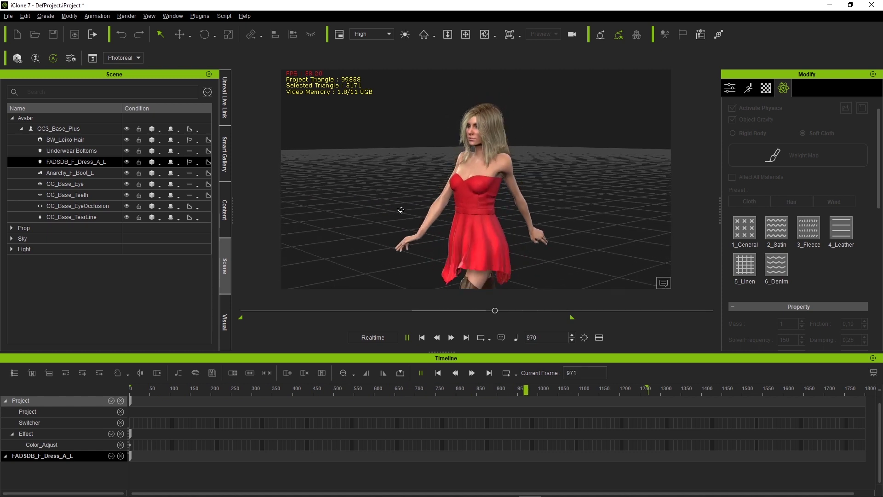
{"action": "right_click_drag", "start_coordinate": [414, 209], "coordinate": [535, 208]}
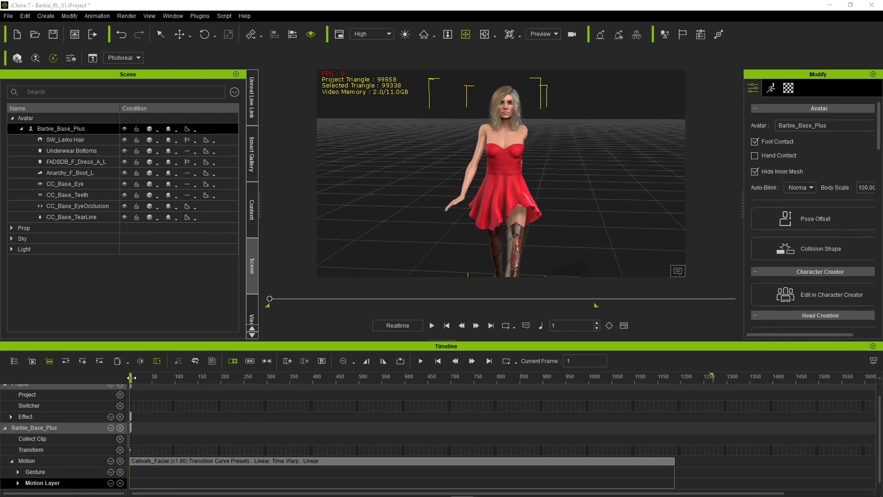
{"action": "mouse_move", "coordinate": [132, 377]}
{"action": "left_mouse_down"}
{"action": "mouse_move", "coordinate": [276, 377]}
{"action": "mouse_move", "coordinate": [117, 376]}
{"action": "left_mouse_up"}
- Transfer the Barbie_Base_Plus character to Unreal with Transfer File in Unreal Live Link
{"action": "left_click", "coordinate": [252, 96]}
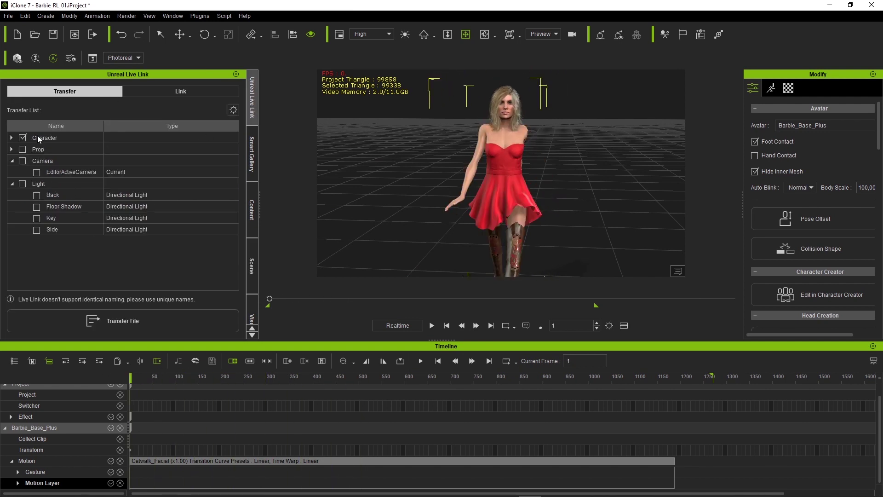
{"action": "left_click", "coordinate": [138, 321]}
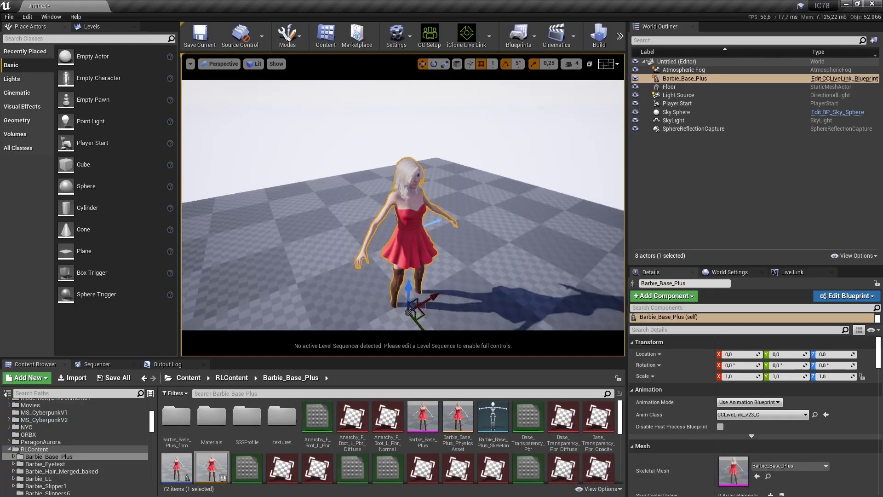
- Create an iClone_Origin actor, parent Barbie_Base_Plus to it, and set Location Z to 19
{"action": "right_click_drag", "start_coordinate": [460, 207], "coordinate": [488, 252]}
{"action": "scroll", "coordinate": [489, 244], "scroll_direction": "up", "scroll_amount": 8}
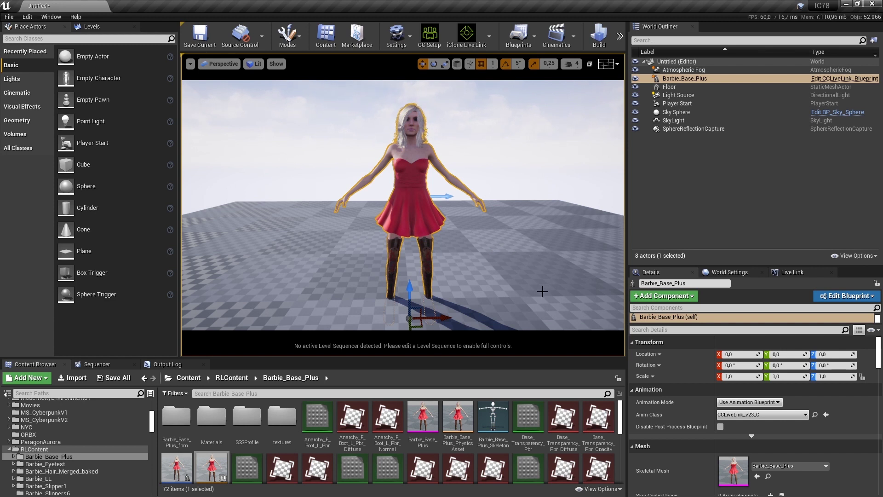
{"action": "left_click", "coordinate": [489, 36]}
{"action": "left_click", "coordinate": [498, 60]}
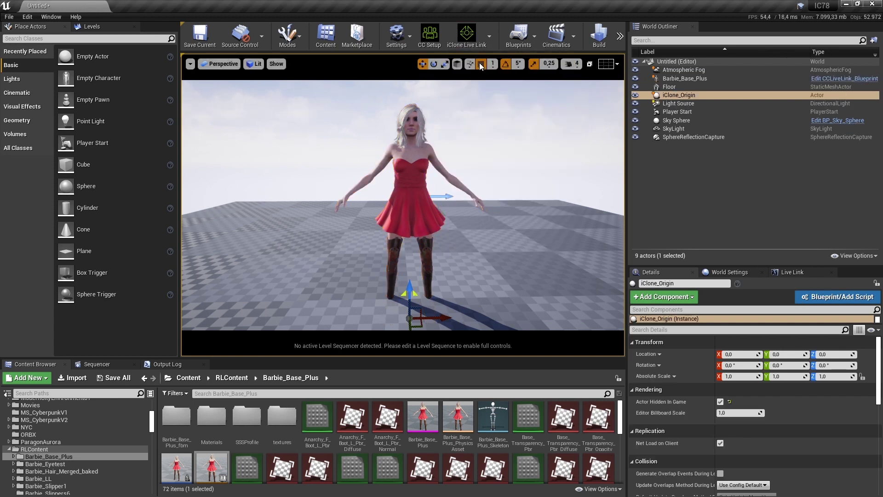
{"action": "left_click_drag", "start_coordinate": [679, 82], "coordinate": [677, 94]}
{"action": "left_click_drag", "start_coordinate": [409, 285], "coordinate": [412, 263]}
{"action": "scroll", "coordinate": [403, 206], "scroll_direction": "down", "scroll_amount": 5}
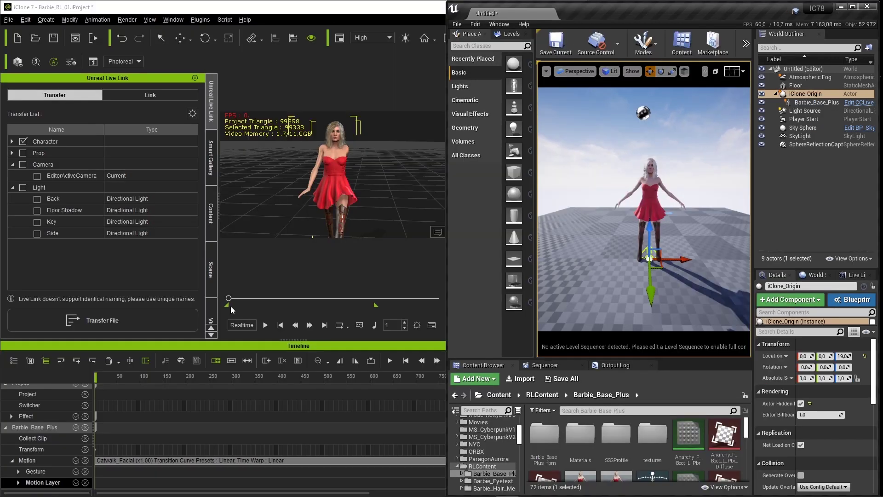
- Add an iClone Live Link source in Unreal Engine
{"action": "left_click", "coordinate": [851, 275]}
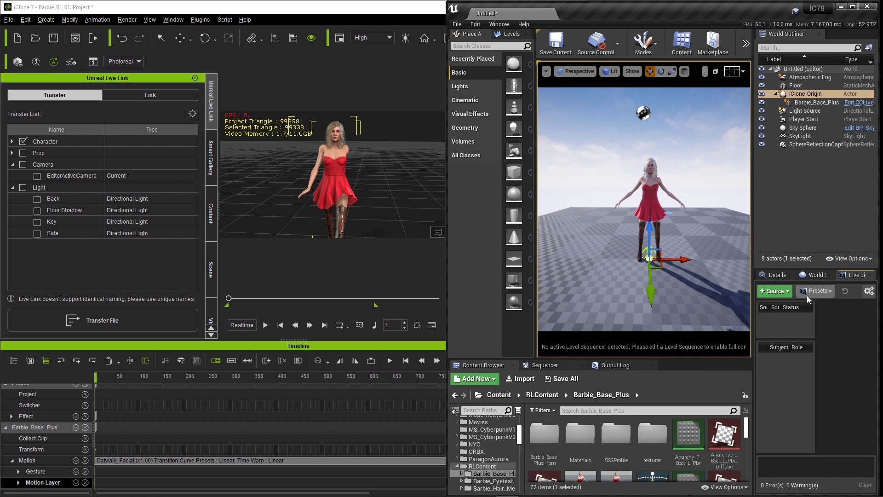
{"action": "left_click", "coordinate": [775, 291]}
{"action": "left_click", "coordinate": [728, 342]}
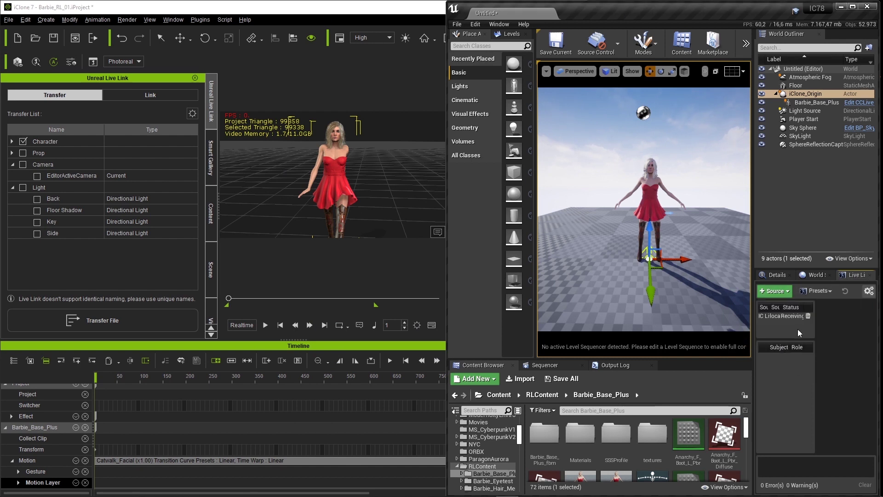
- Review iClone's linked lights, camera and character, activate the link, and test-play the catwalk
{"action": "left_click", "coordinate": [142, 99]}
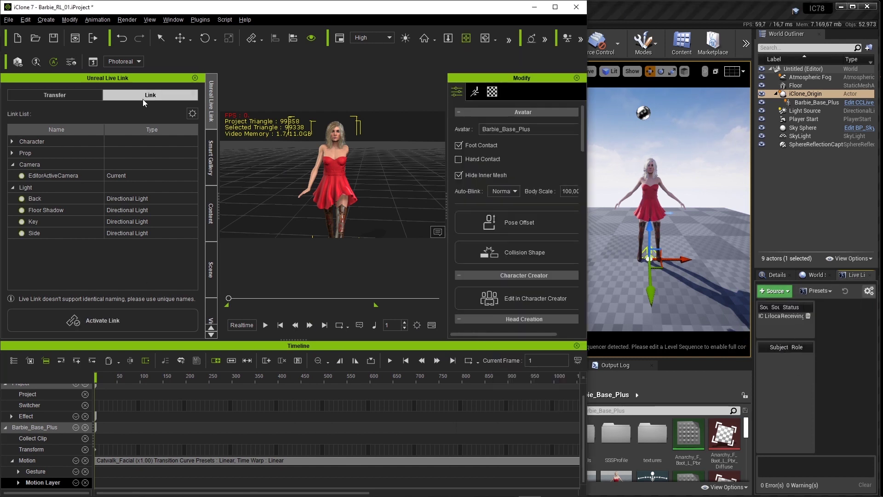
{"action": "left_click", "coordinate": [21, 198]}
{"action": "left_click", "coordinate": [21, 210]}
{"action": "left_click", "coordinate": [22, 222]}
{"action": "left_click", "coordinate": [23, 233]}
{"action": "left_click", "coordinate": [19, 175]}
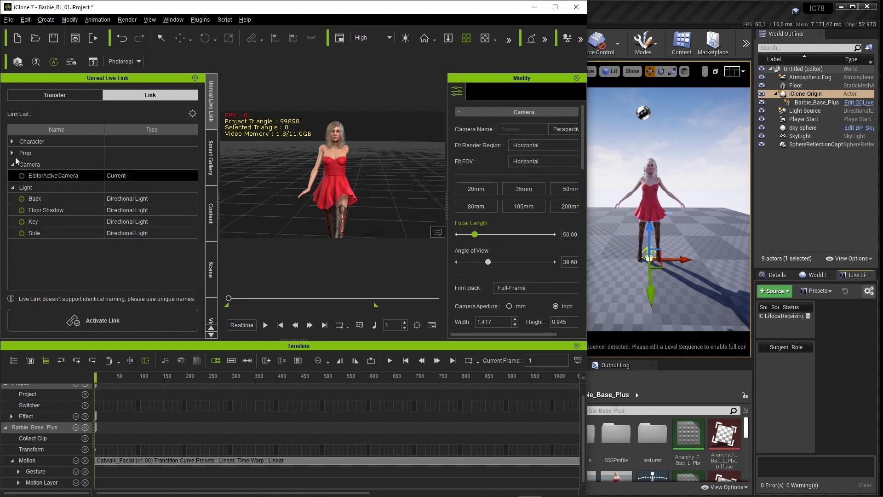
{"action": "left_click", "coordinate": [13, 141]}
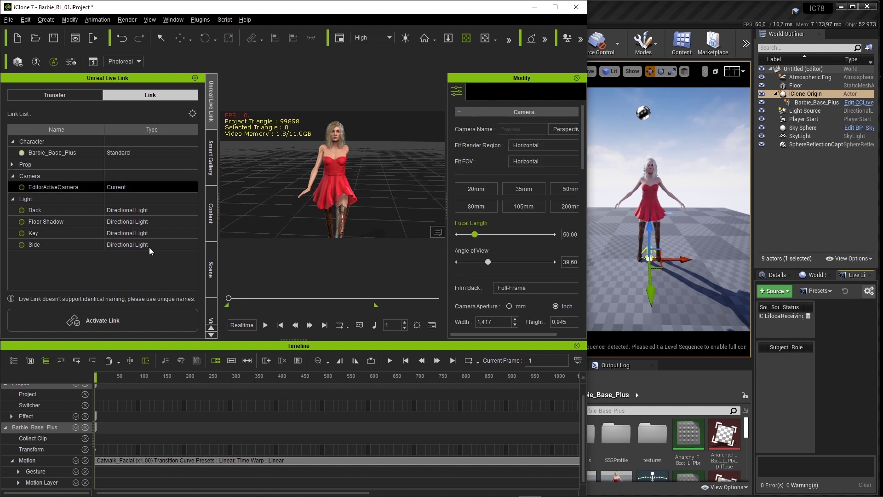
{"action": "left_click", "coordinate": [122, 320]}
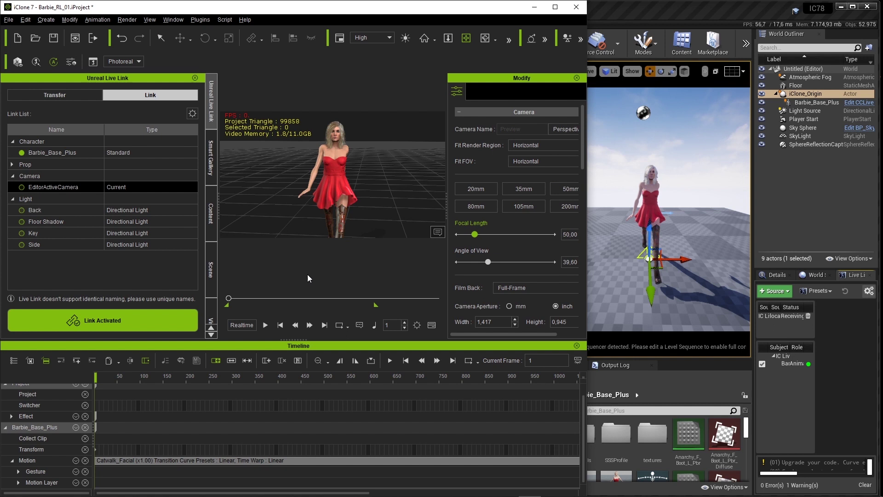
{"action": "left_click", "coordinate": [267, 326]}
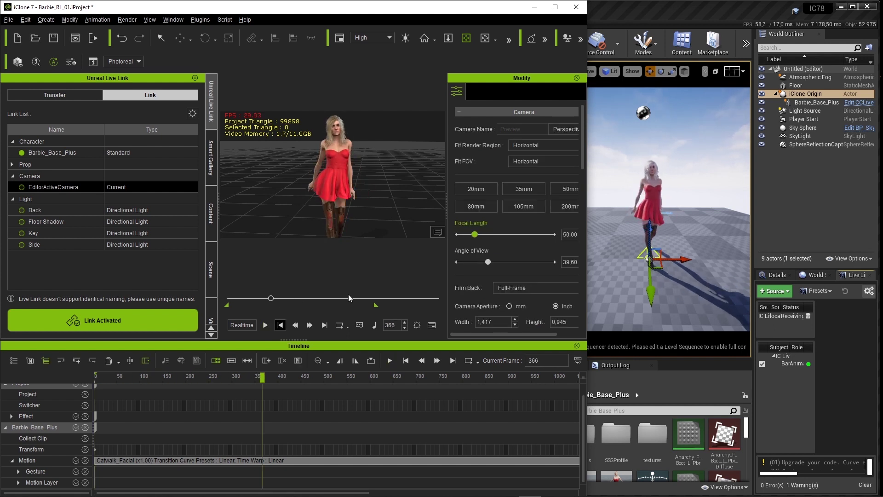
{"action": "left_click", "coordinate": [280, 325]}
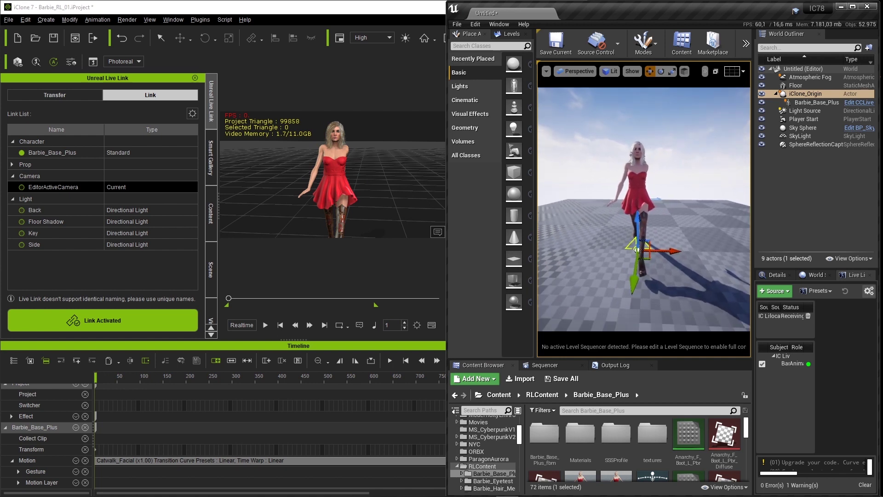
{"action": "left_click", "coordinate": [746, 43]}
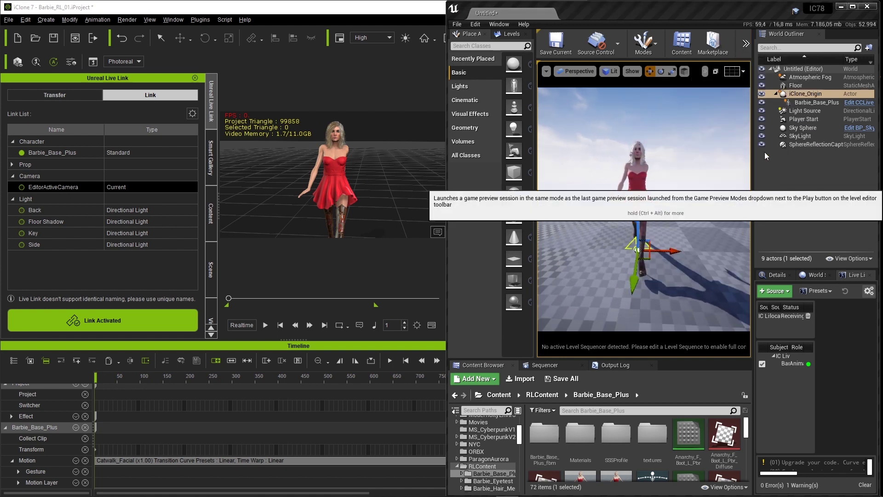
{"action": "left_click", "coordinate": [777, 154]}
{"action": "left_click", "coordinate": [265, 325]}
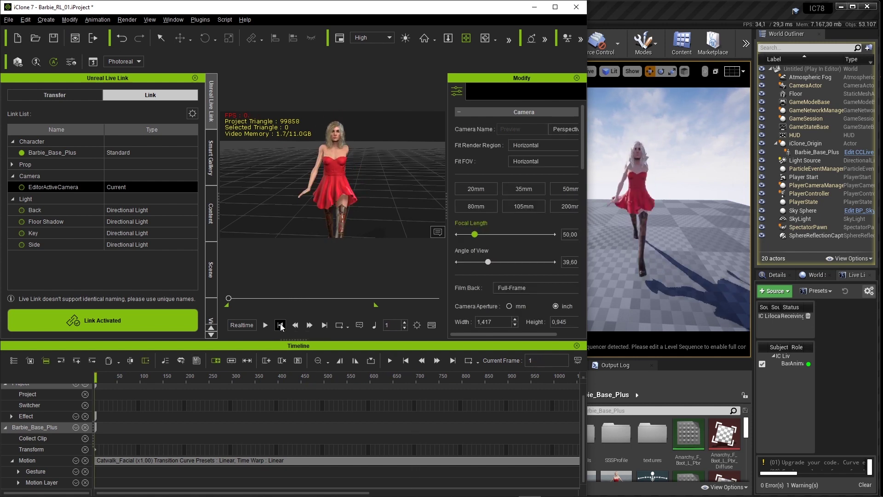
{"action": "left_click", "coordinate": [746, 47]}
{"action": "left_click", "coordinate": [764, 182]}
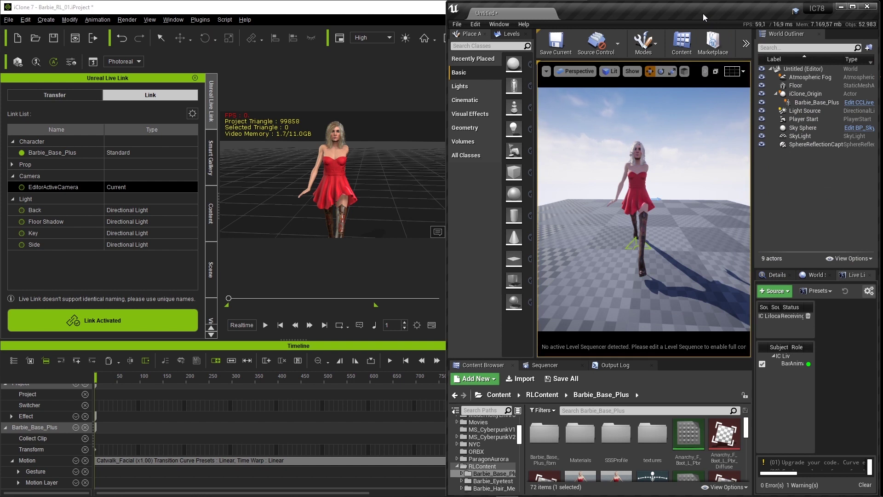
- Open Sequence Recorder, enter 'Catwalk' as the sequence name, and review its settings
{"action": "left_click", "coordinate": [499, 24]}
{"action": "mouse_move", "coordinate": [507, 40]}
{"action": "left_click", "coordinate": [597, 55]}
{"action": "left_click_drag", "start_coordinate": [490, 53], "coordinate": [511, 91]}
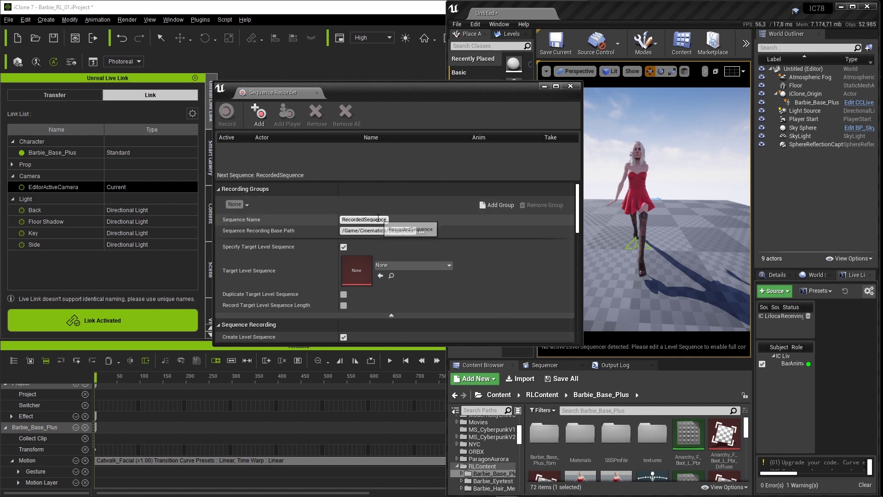
{"action": "type", "text": "Catwalk_Barbie"}
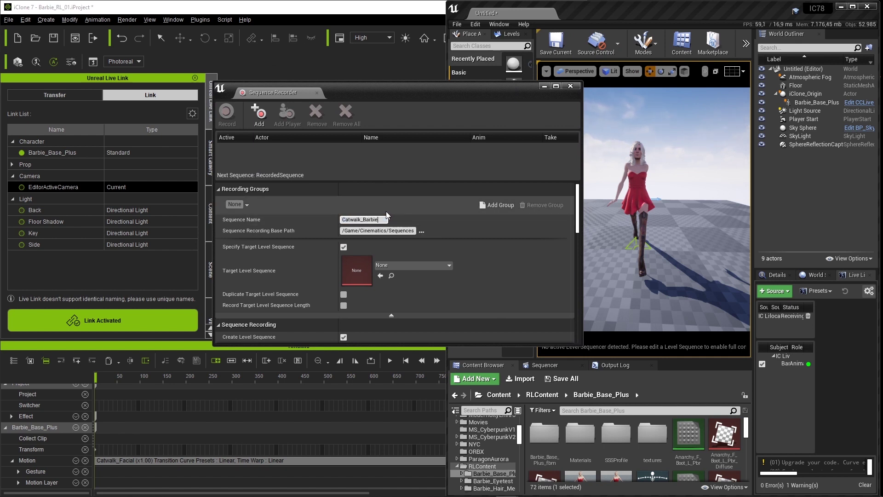
{"action": "scroll", "coordinate": [440, 240], "scroll_direction": "down", "scroll_amount": 3}
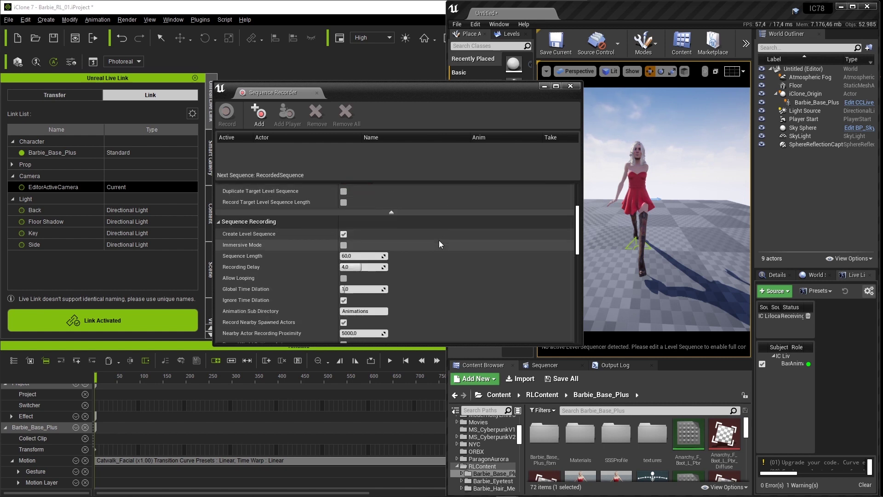
{"action": "scroll", "coordinate": [439, 240], "scroll_direction": "down", "scroll_amount": 6}
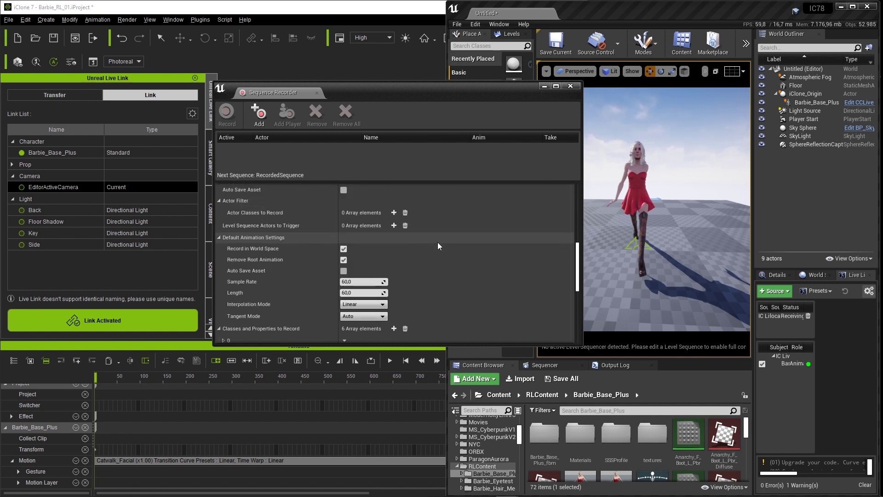
{"action": "scroll", "coordinate": [438, 242], "scroll_direction": "up", "scroll_amount": 10}
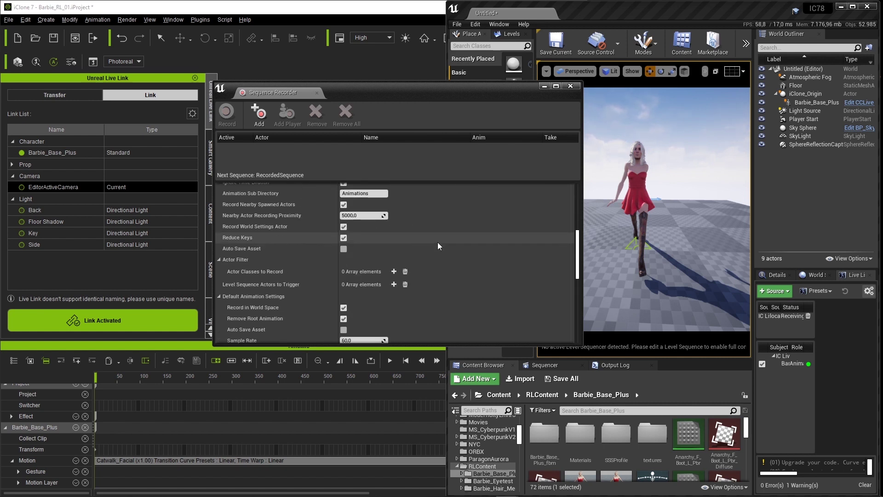
- Drag iClone_Origin and Barbie_Base_Plus from the World Outliner into the recorder's actor list
{"action": "left_click", "coordinate": [805, 93]}
{"action": "left_click", "coordinate": [809, 102], "text": "shift"}
{"action": "left_click_drag", "start_coordinate": [809, 102], "coordinate": [285, 154]}
{"action": "left_click_drag", "start_coordinate": [393, 92], "coordinate": [471, 358]}
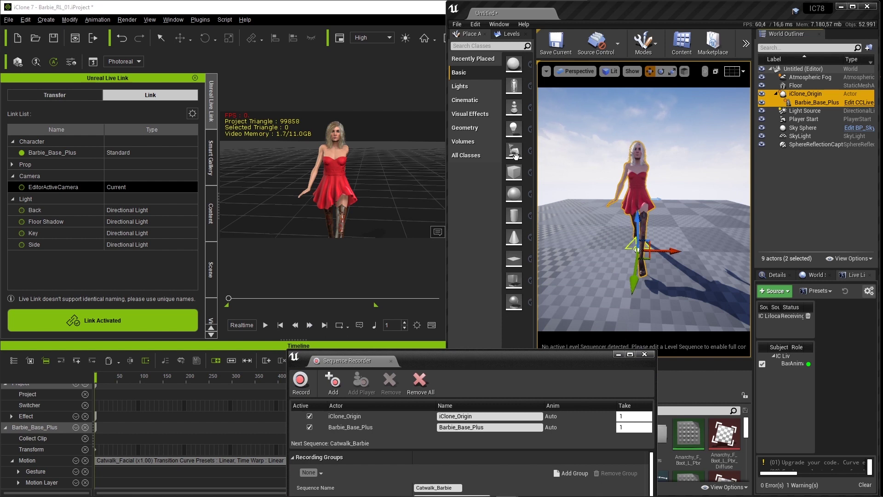
{"action": "left_click", "coordinate": [477, 24]}
{"action": "left_click", "coordinate": [501, 156]}
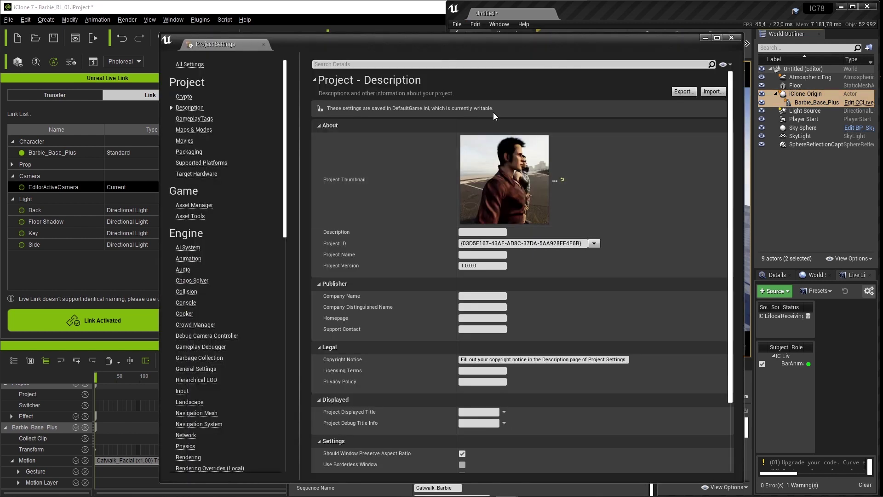
{"action": "left_click", "coordinate": [367, 60]}
{"action": "type", "text": "fixed"}
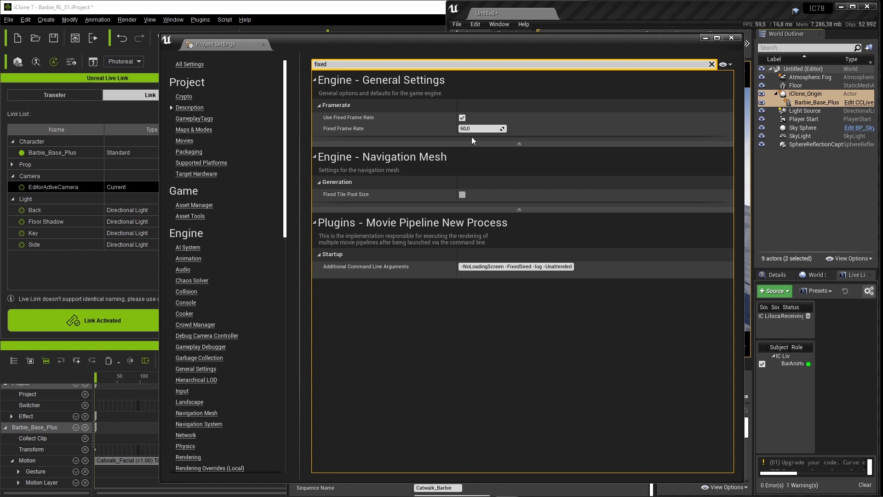
{"action": "left_click", "coordinate": [730, 38]}
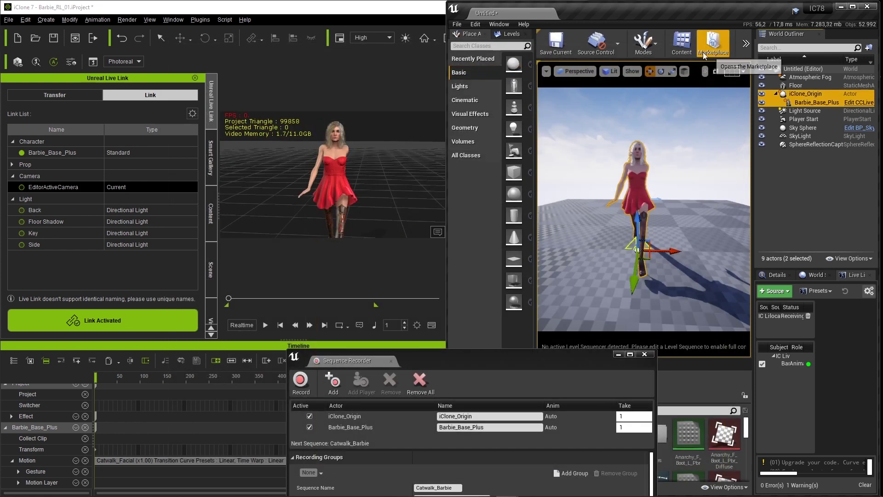
{"action": "left_click_drag", "start_coordinate": [500, 364], "coordinate": [514, 352]}
- Record both actors into Catwalk_Barbie while iClone plays the catwalk in By Frame mode
{"action": "left_click", "coordinate": [251, 325]}
{"action": "left_click_drag", "start_coordinate": [597, 344], "coordinate": [597, 342]}
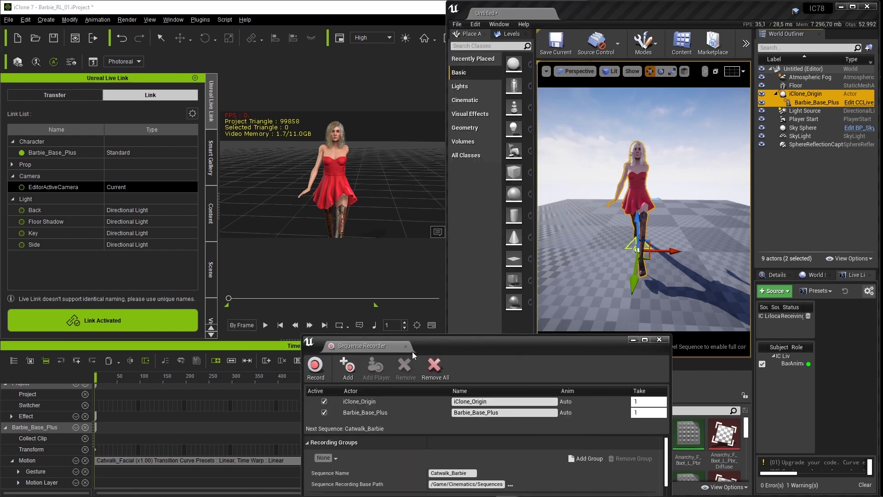
{"action": "left_click", "coordinate": [316, 368]}
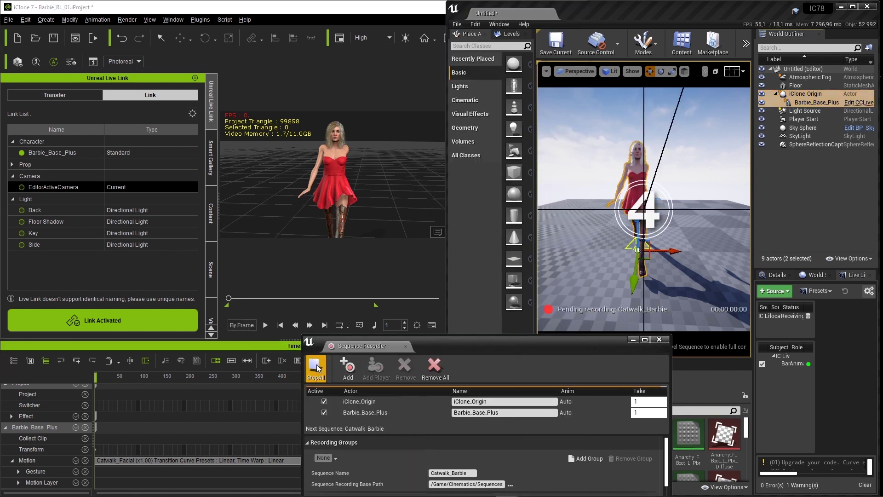
{"action": "left_click", "coordinate": [265, 324]}
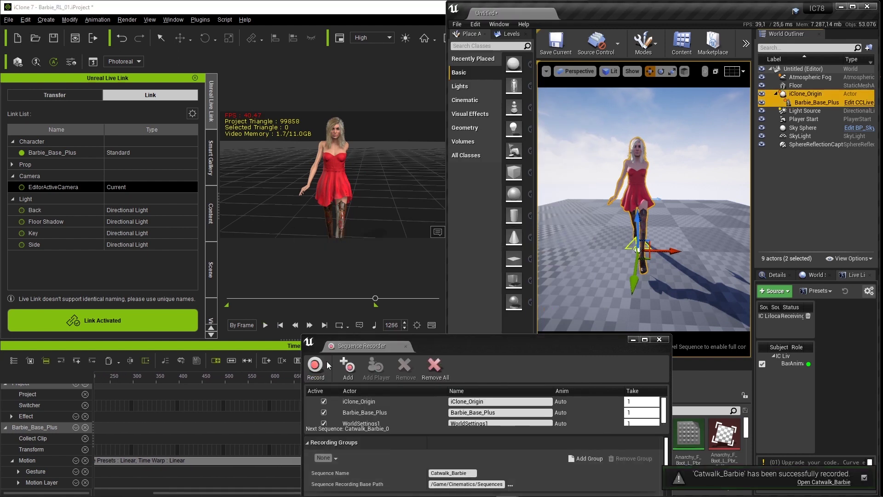
- Open Catwalk_Barbie, close Sequence Recorder, deactivate Live Link and hide the live-linked Barbie
{"action": "left_click", "coordinate": [804, 483]}
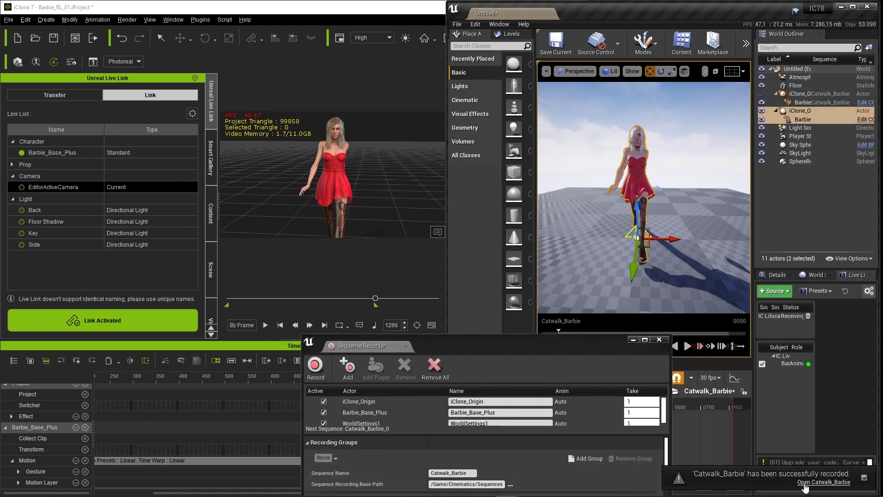
{"action": "left_click", "coordinate": [659, 339]}
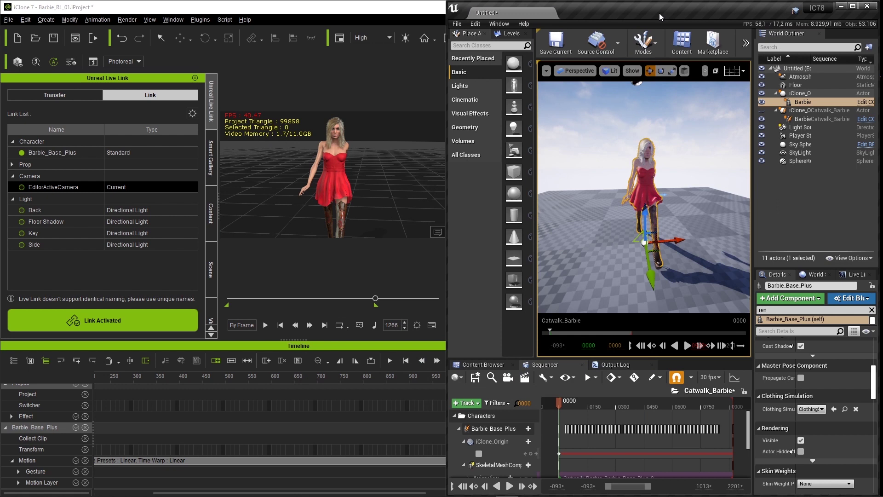
{"action": "left_click", "coordinate": [116, 322]}
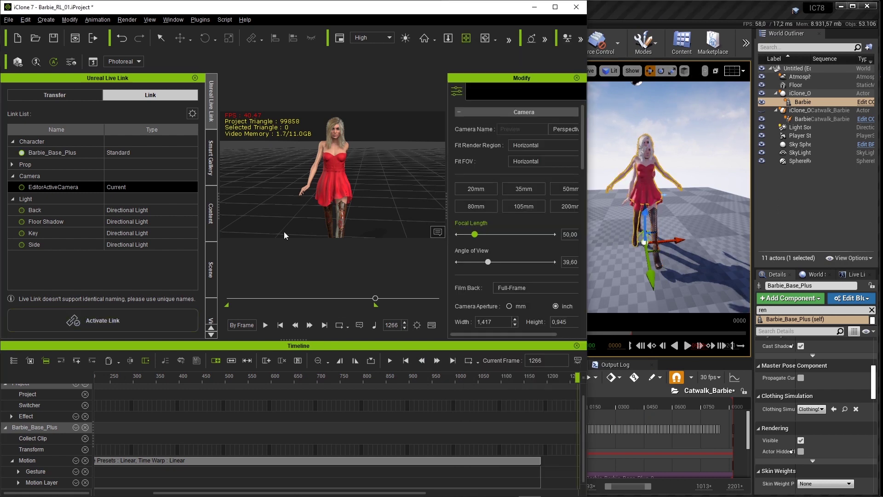
{"action": "left_click", "coordinate": [852, 6]}
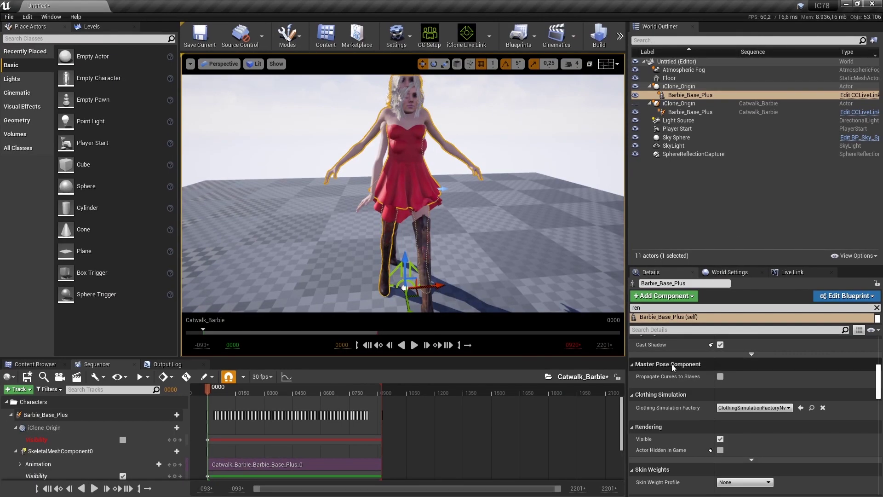
{"action": "left_click", "coordinate": [721, 438]}
- Play back the recorded catwalk in Sequencer, then return to the first frame
{"action": "left_click_drag", "start_coordinate": [208, 390], "coordinate": [232, 393]}
{"action": "left_click", "coordinate": [416, 347]}
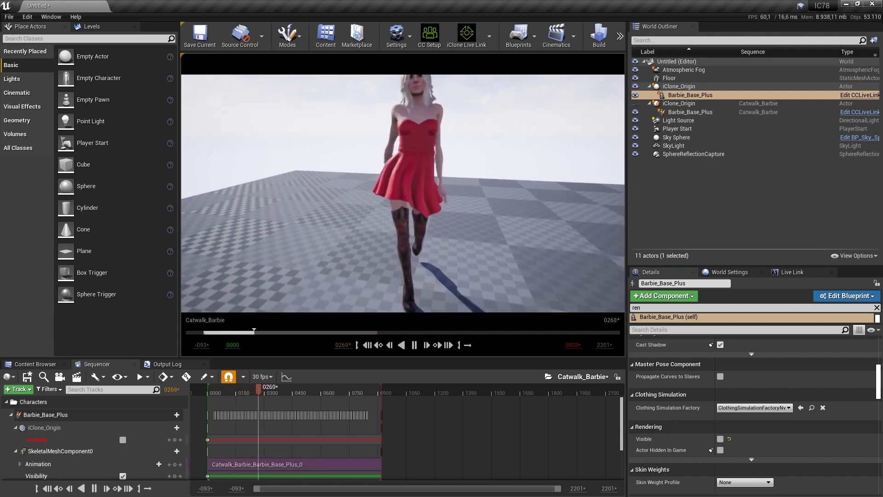
{"action": "left_click", "coordinate": [414, 345]}
{"action": "left_click", "coordinate": [368, 346]}
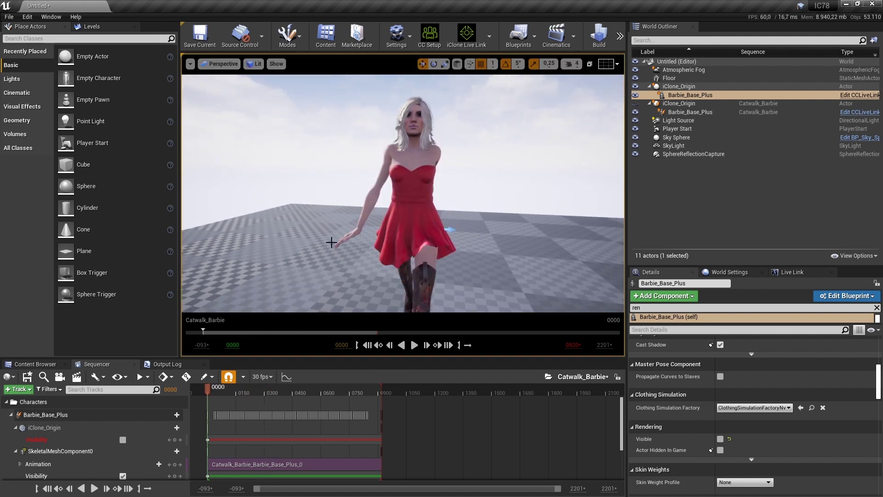
- Open the recorded Barbie's Barbie_Base_Plus skeletal mesh in the mesh editor
{"action": "left_click", "coordinate": [418, 167]}
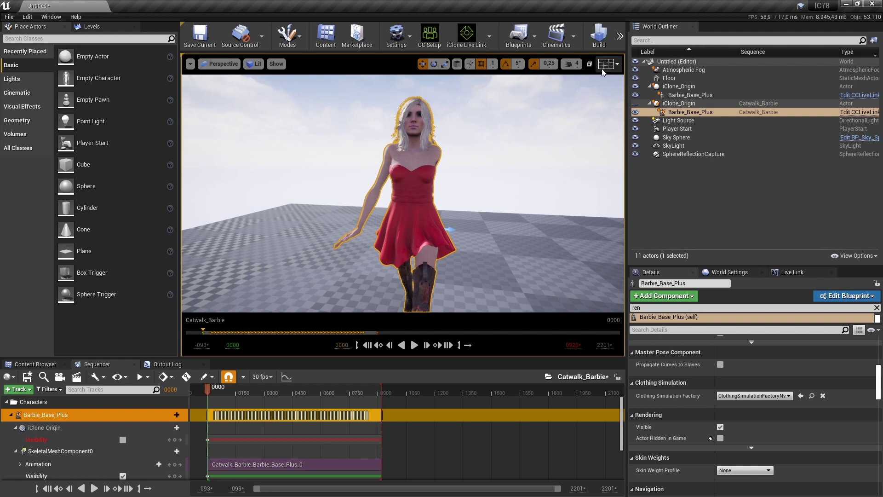
{"action": "left_click_drag", "start_coordinate": [879, 376], "coordinate": [879, 348]}
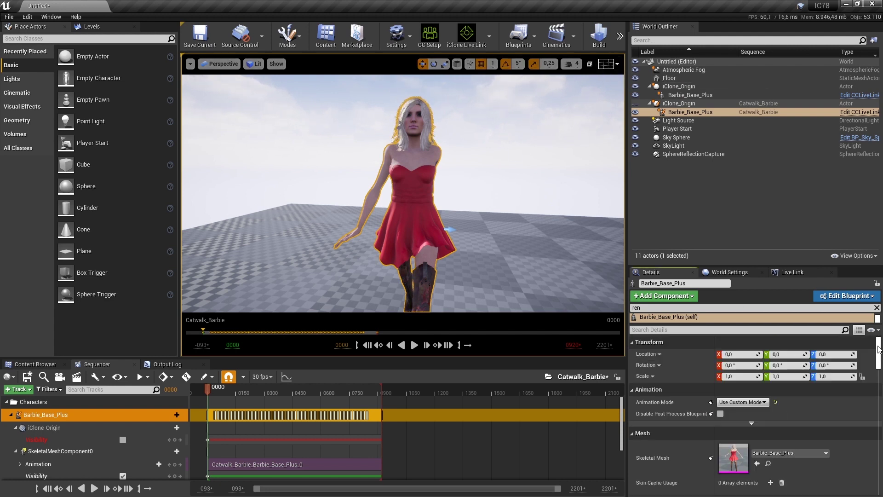
{"action": "double_click", "coordinate": [734, 457]}
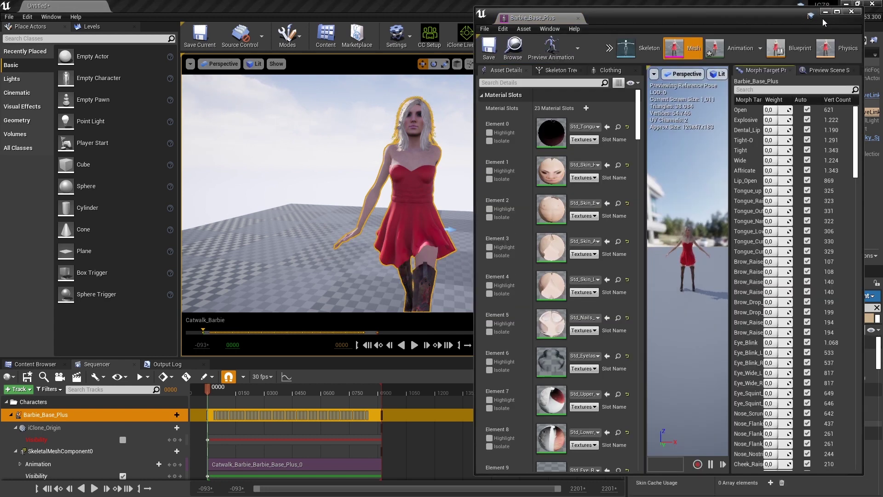
- Maximize the mesh editor, preview the Catwalk_Barbie_Barbie_Base_Plus_0 animation, and show the Clothing settings
{"action": "left_click", "coordinate": [835, 12]}
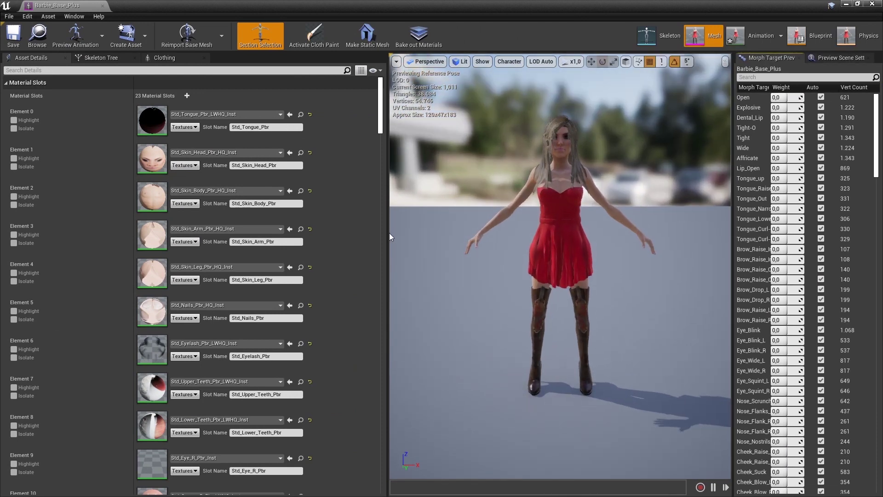
{"action": "left_click_drag", "start_coordinate": [391, 237], "coordinate": [295, 233]}
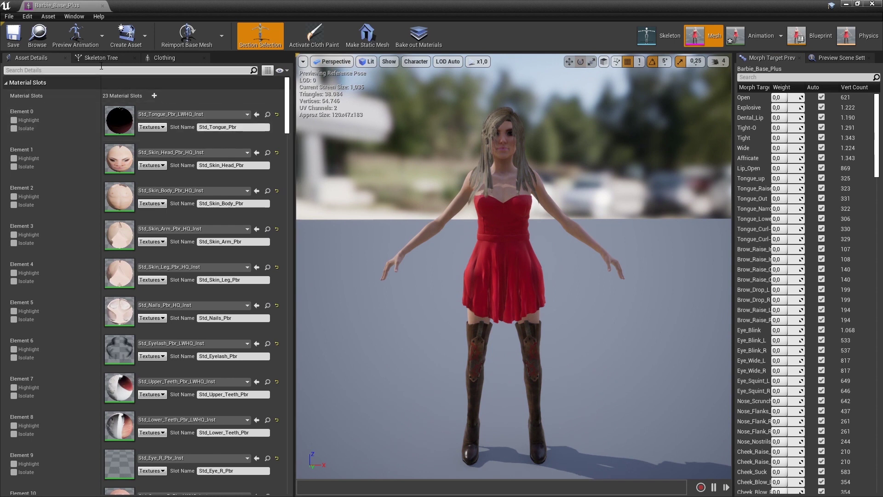
{"action": "left_click", "coordinate": [100, 35]}
{"action": "left_click", "coordinate": [98, 89]}
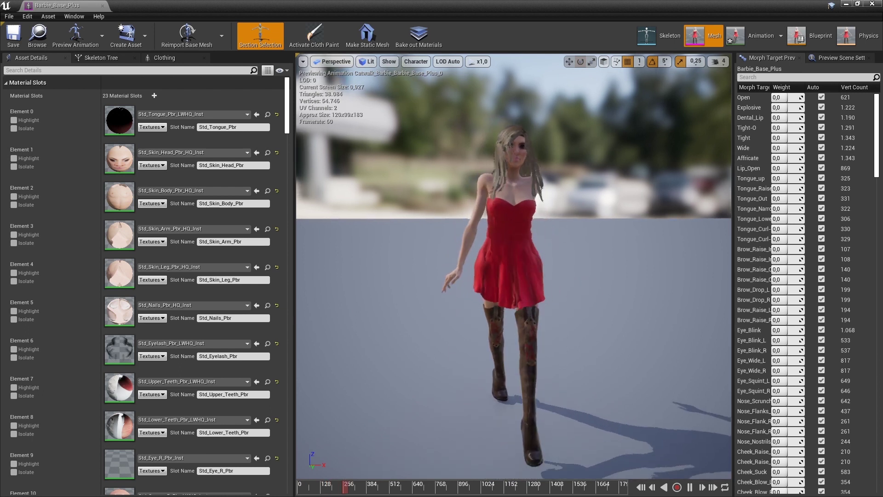
{"action": "left_click_drag", "start_coordinate": [420, 357], "coordinate": [451, 343]}
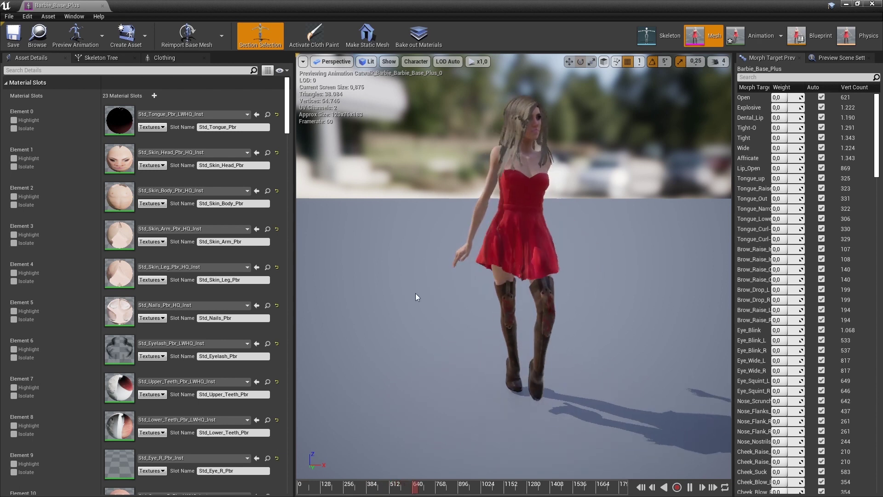
{"action": "left_click", "coordinate": [689, 487]}
{"action": "left_click", "coordinate": [663, 488]}
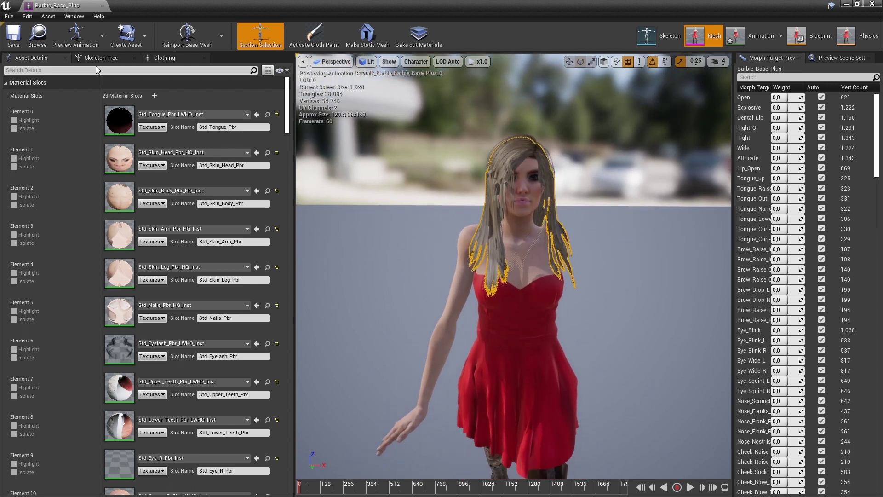
{"action": "left_click", "coordinate": [158, 58]}
- Select the hair clothing data and expand its ClothConfig shear and bend constraint parameters
{"action": "left_click", "coordinate": [67, 87]}
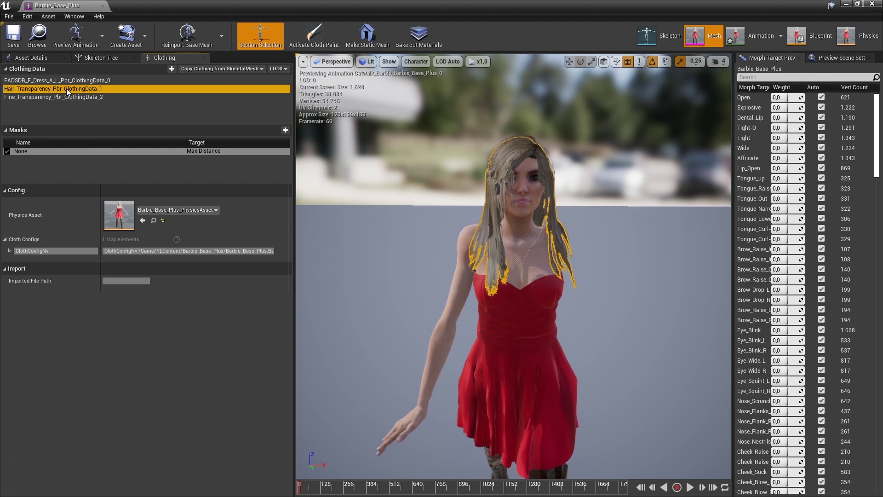
{"action": "left_click", "coordinate": [9, 250]}
{"action": "left_click", "coordinate": [19, 263]}
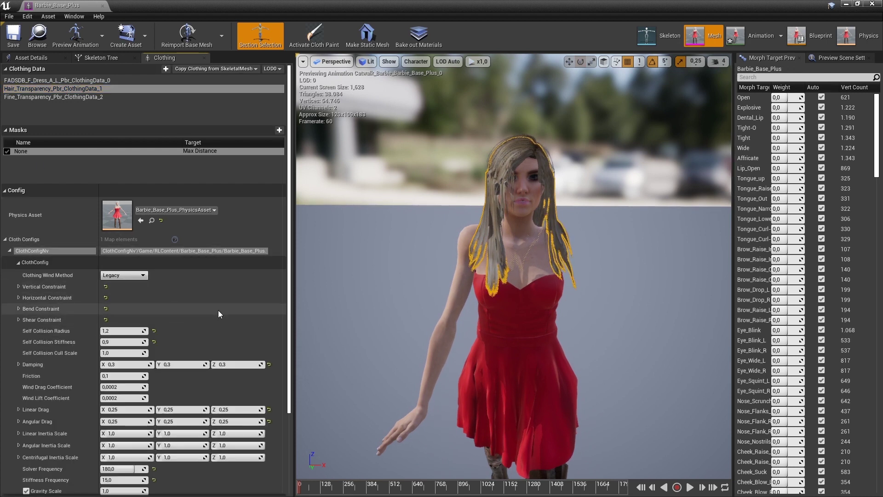
{"action": "scroll", "coordinate": [218, 310], "scroll_direction": "down", "scroll_amount": 3}
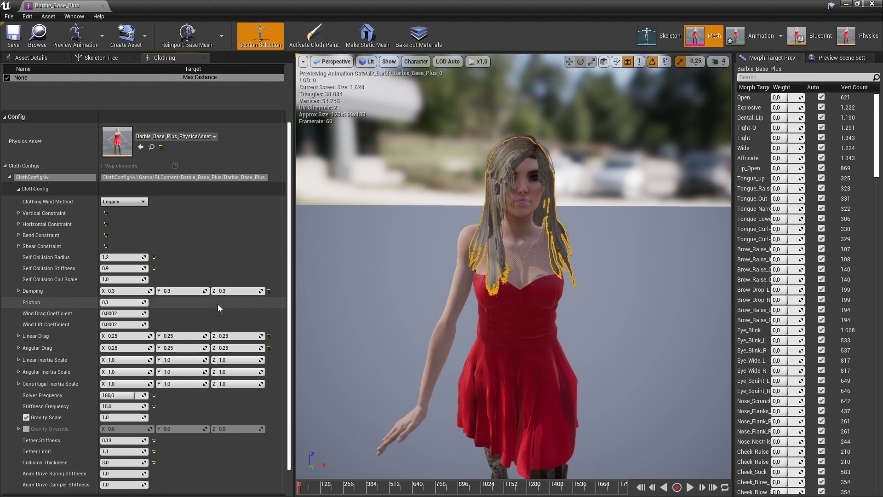
{"action": "scroll", "coordinate": [218, 308], "scroll_direction": "down", "scroll_amount": 2}
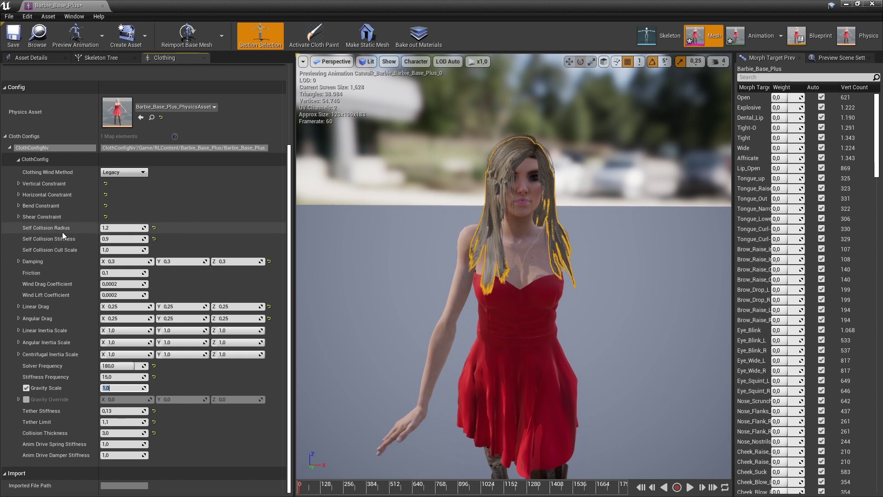
{"action": "left_click", "coordinate": [18, 216]}
{"action": "left_click", "coordinate": [18, 206]}
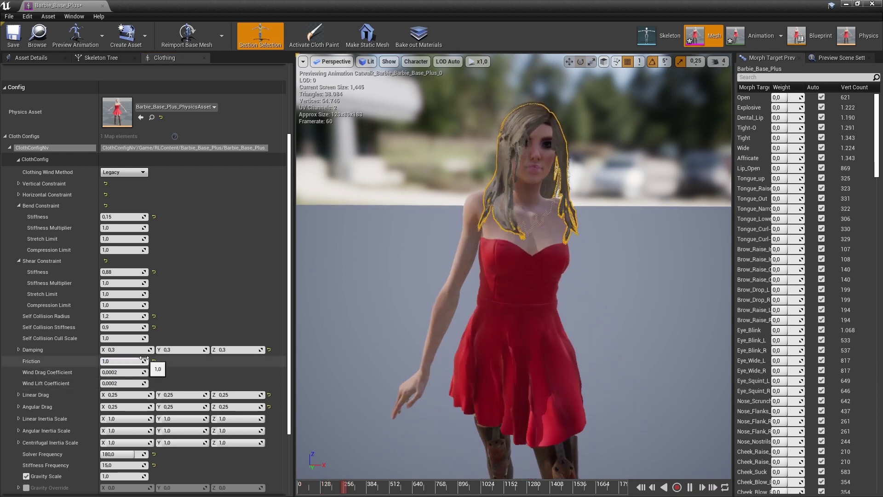
{"action": "scroll", "coordinate": [148, 304], "scroll_direction": "down", "scroll_amount": 3}
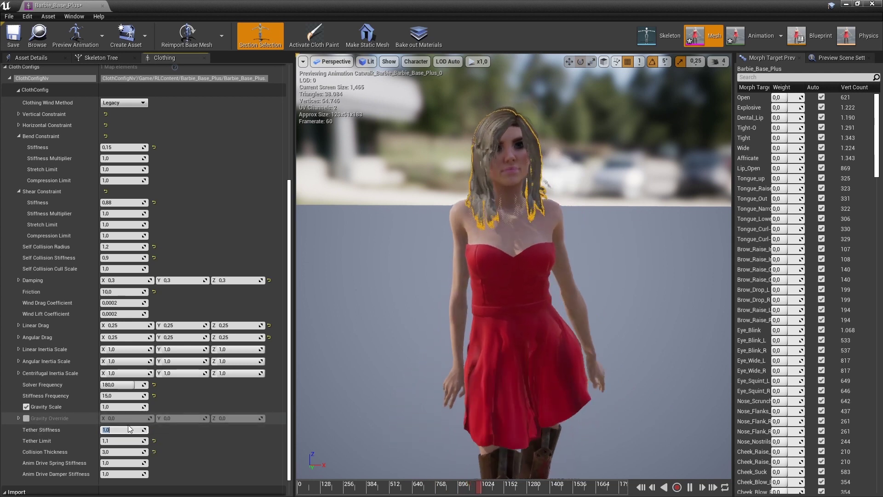
- Set the hair's Tether Limit to 1,2 and Shear Constraint Stiffness to 10
{"action": "left_click", "coordinate": [123, 441]}
{"action": "type", "text": "1,2"}
{"action": "key", "text": "Return"}
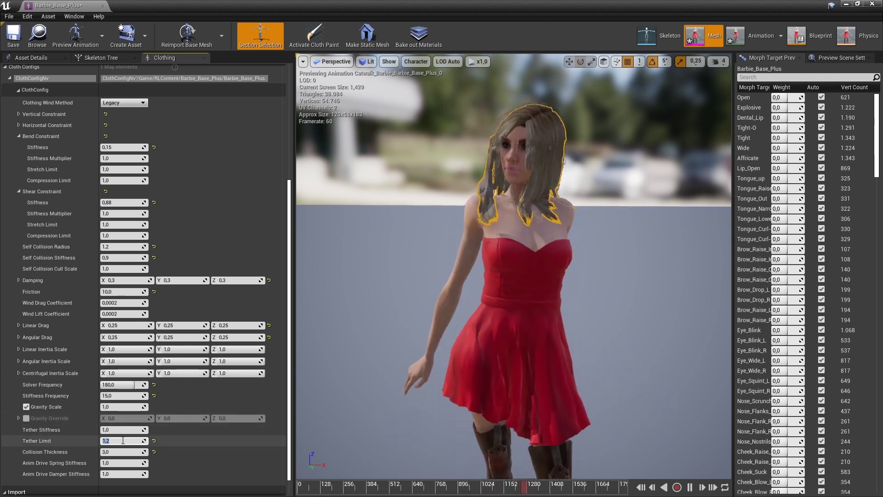
{"action": "left_click", "coordinate": [117, 452]}
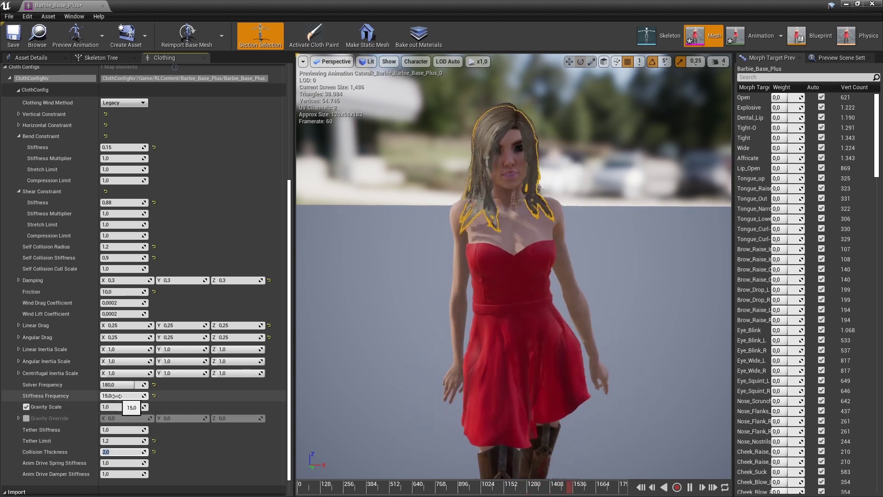
{"action": "left_click", "coordinate": [130, 202]}
{"action": "type", "text": "10"}
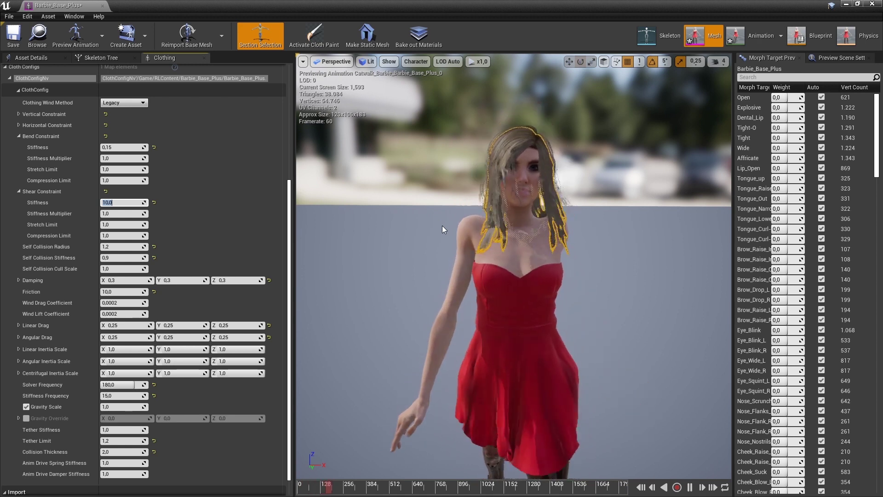
{"action": "left_click", "coordinate": [427, 209]}
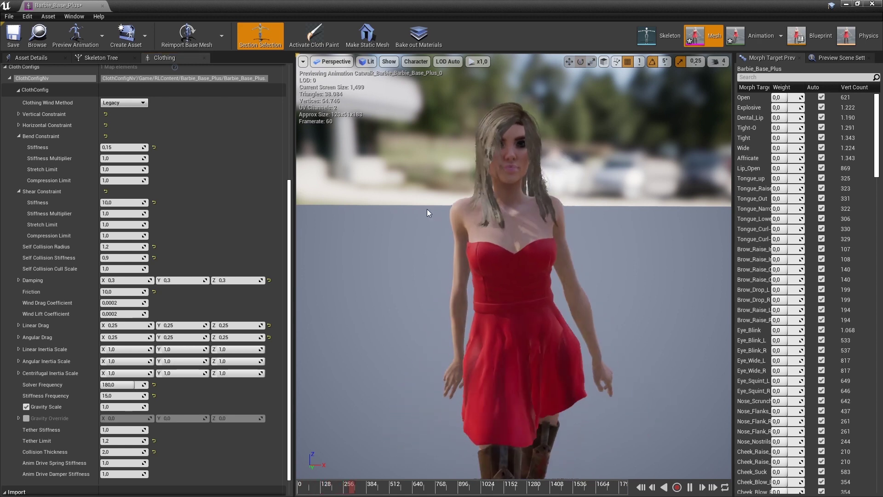
{"action": "scroll", "coordinate": [287, 214], "scroll_direction": "up", "scroll_amount": 5}
- Give Fine_Transparency_Pbr_ClothingData_2 Friction 10 and Bend Constraint Stiffness 1
{"action": "left_click", "coordinate": [89, 94]}
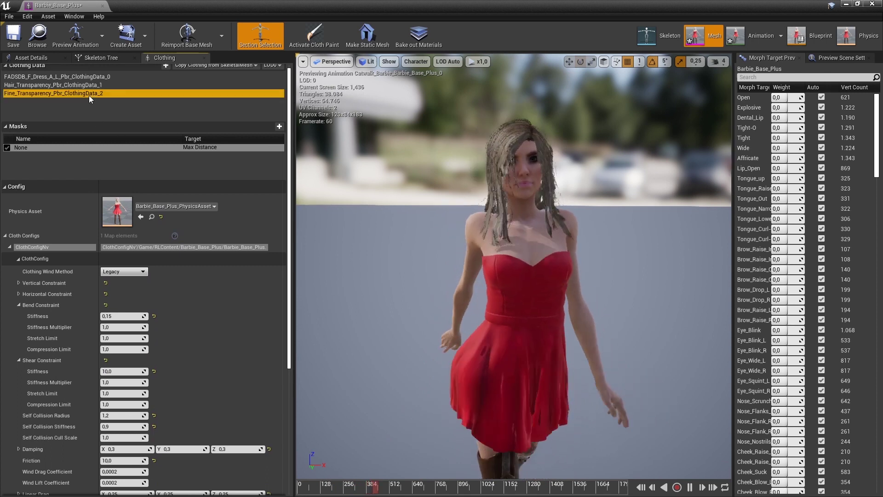
{"action": "left_click_drag", "start_coordinate": [289, 161], "coordinate": [258, 291]}
{"action": "left_click", "coordinate": [123, 279]}
{"action": "type", "text": "10"}
{"action": "key", "text": "Return"}
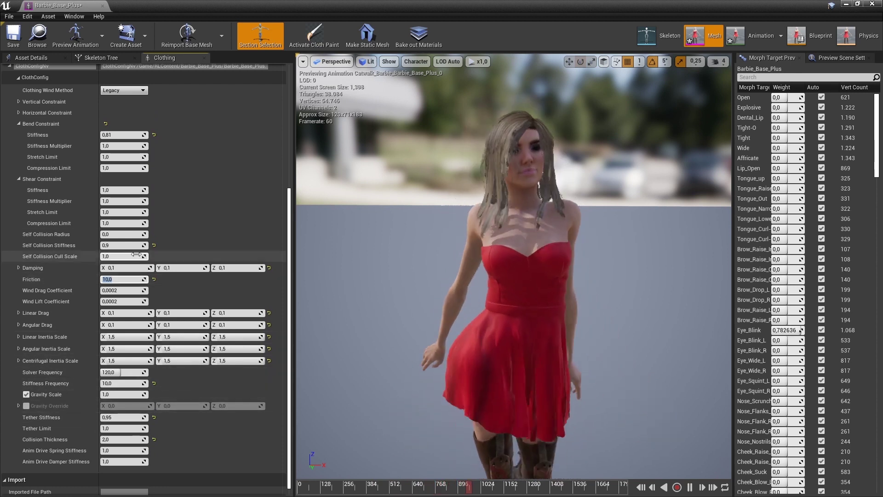
{"action": "left_click", "coordinate": [123, 135]}
{"action": "type", "text": "1"}
{"action": "key", "text": "Return"}
- Show and then hide the cloth Physical Mesh wireframe, and pause the preview
{"action": "left_click", "coordinate": [417, 62]}
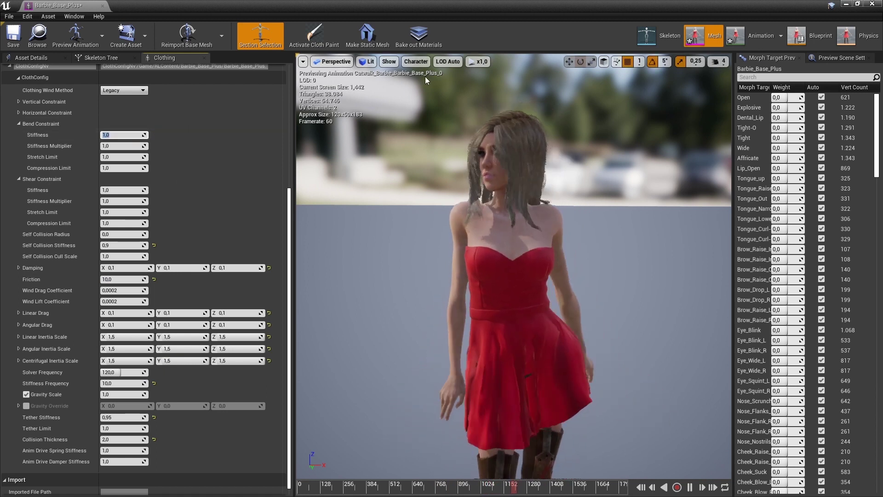
{"action": "mouse_move", "coordinate": [420, 110]}
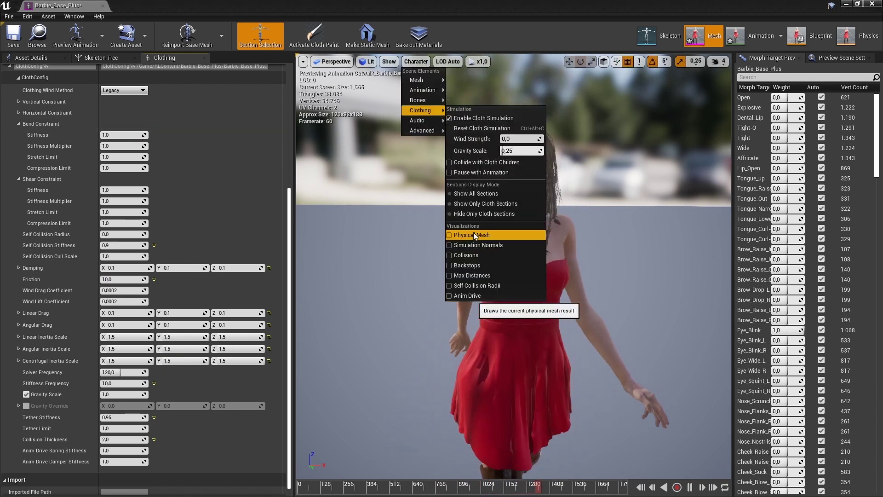
{"action": "left_click", "coordinate": [473, 233]}
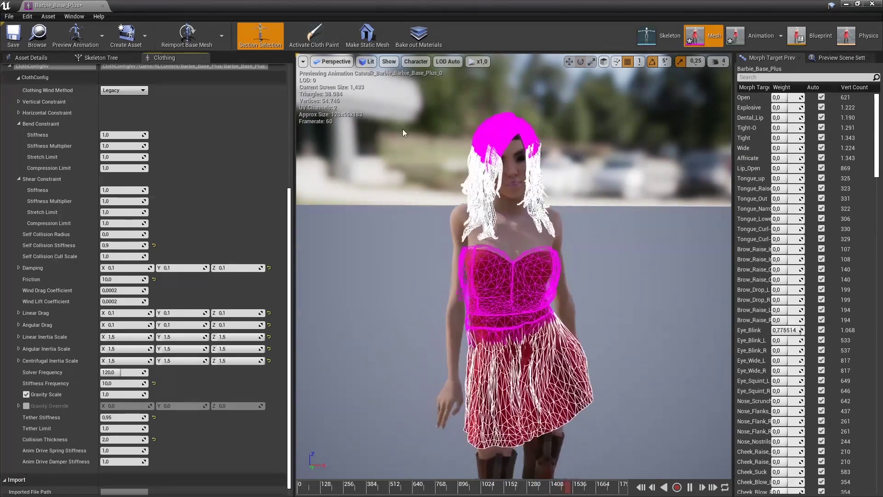
{"action": "left_click", "coordinate": [416, 62]}
{"action": "mouse_move", "coordinate": [418, 109]}
{"action": "left_click", "coordinate": [474, 232]}
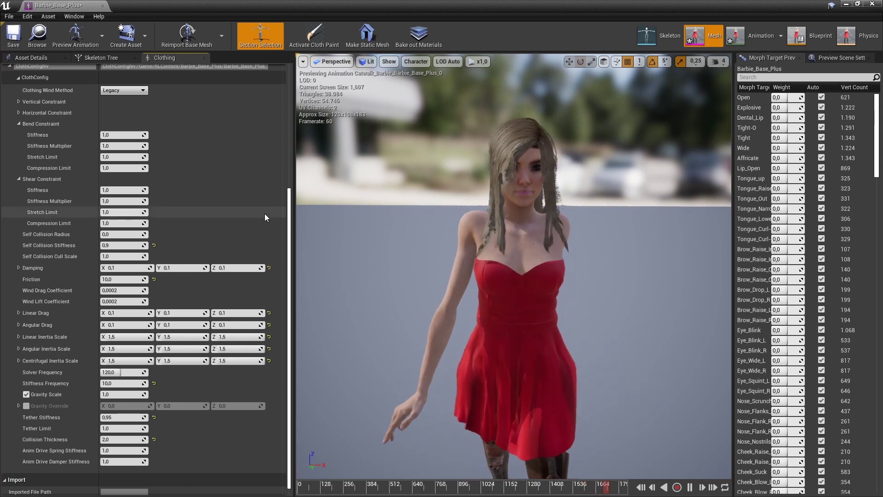
{"action": "left_click", "coordinate": [690, 488]}
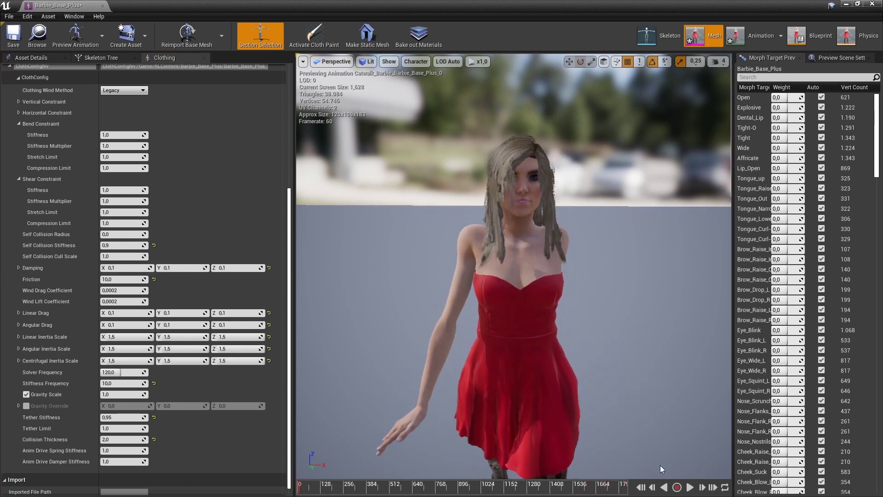
- Select FADSDB_F_Dress_A_L_Pbr_ClothingData_0 and set its Friction to 0,3
{"action": "scroll", "coordinate": [236, 203], "scroll_direction": "up", "scroll_amount": 5}
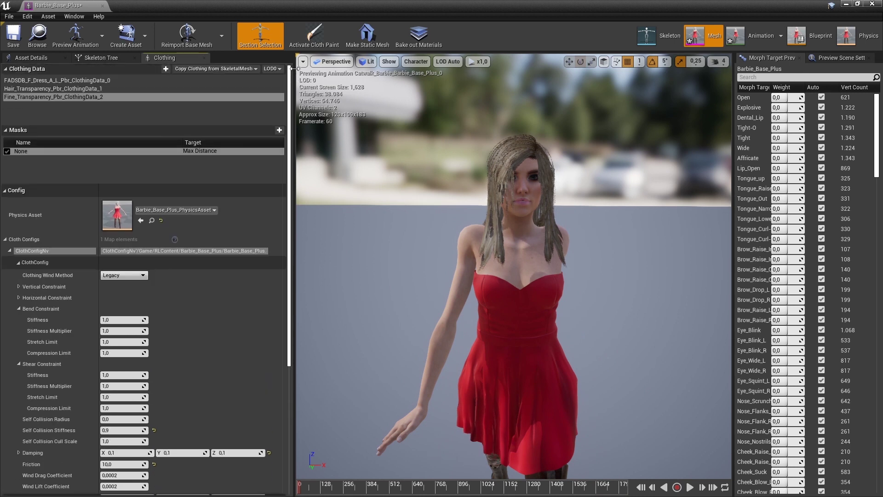
{"action": "left_click", "coordinate": [72, 80]}
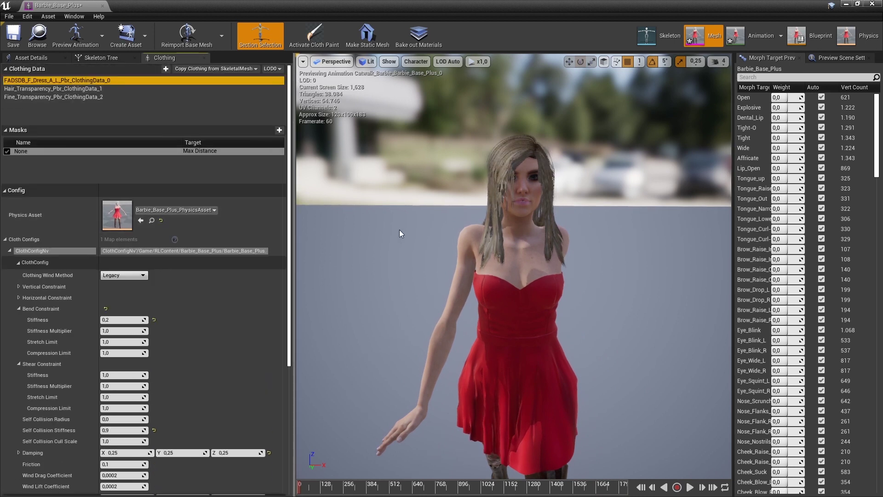
{"action": "right_click_drag", "start_coordinate": [399, 223], "coordinate": [401, 202]}
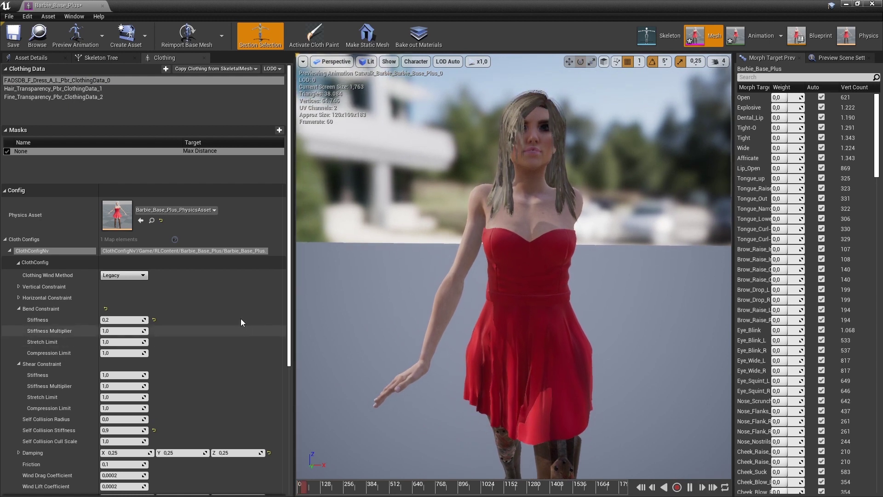
{"action": "scroll", "coordinate": [257, 276], "scroll_direction": "down", "scroll_amount": 10}
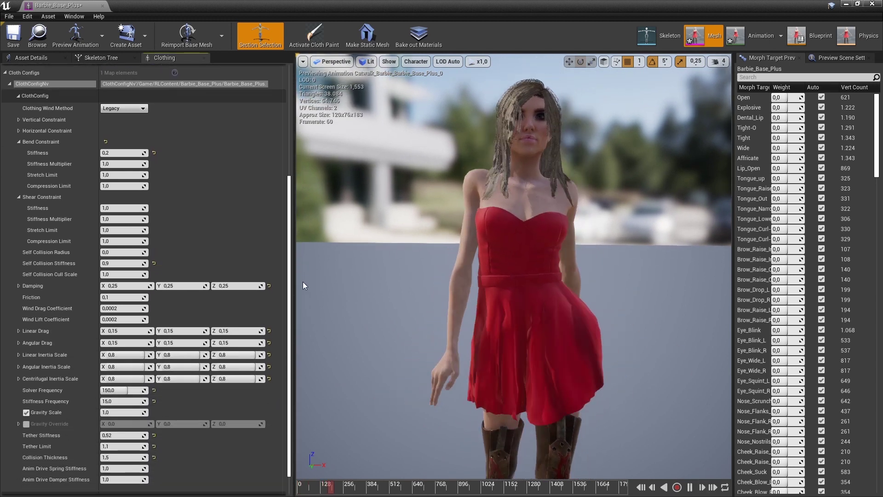
{"action": "scroll", "coordinate": [175, 421], "scroll_direction": "down", "scroll_amount": 1}
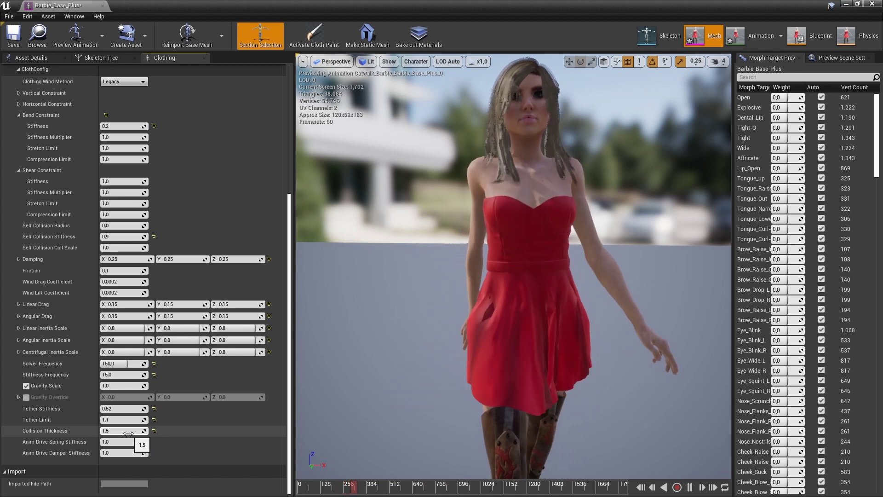
{"action": "left_click", "coordinate": [131, 271]}
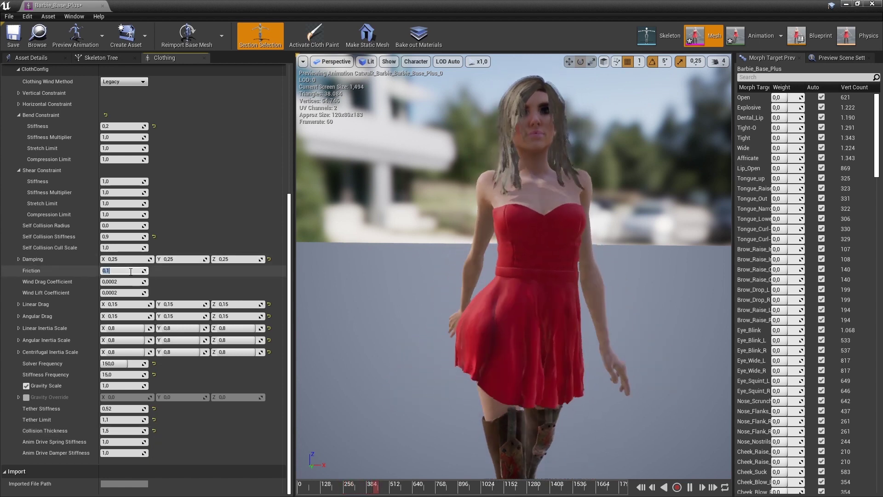
{"action": "type", "text": "0,3"}
{"action": "key", "text": "Return"}
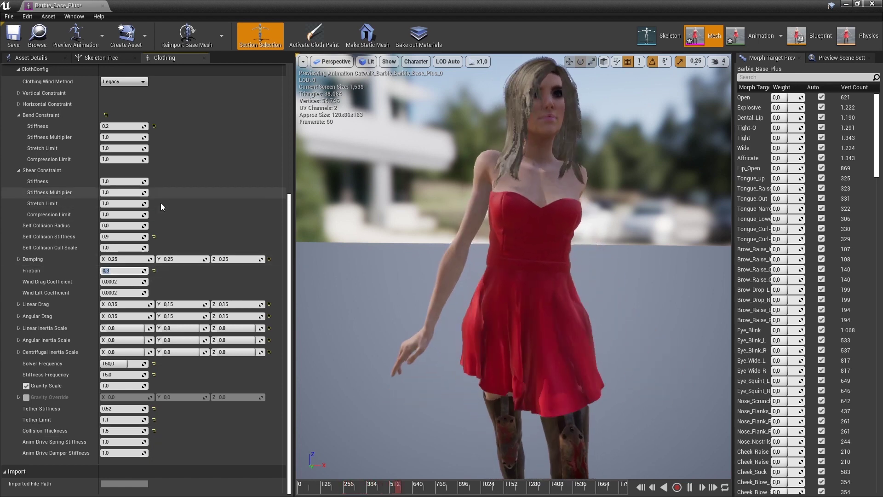
- Set the dress Collision Thickness to 1,6 and Tether Stiffness to 1,0
{"action": "left_click", "coordinate": [115, 409]}
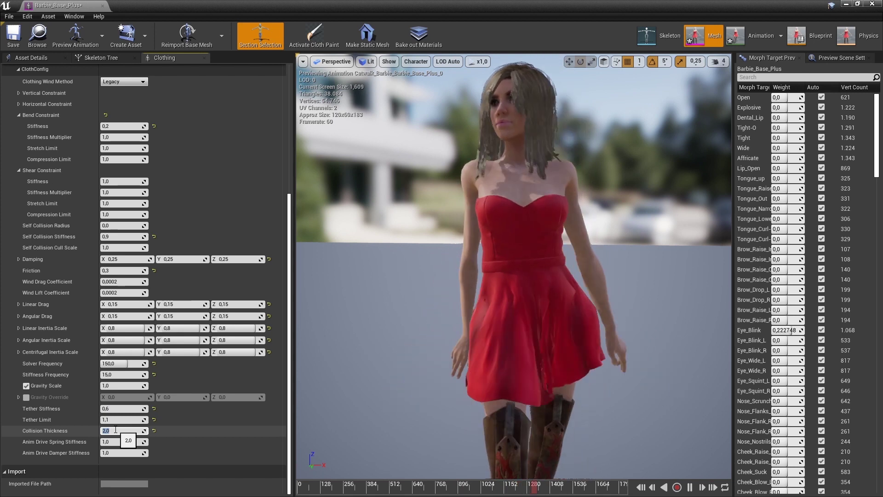
{"action": "type", "text": "1,6"}
{"action": "key", "text": "Return"}
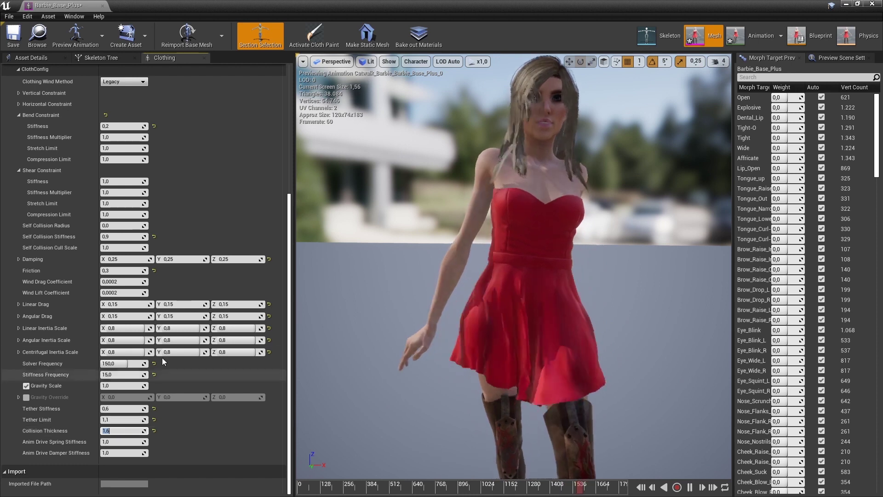
{"action": "left_click", "coordinate": [123, 408]}
{"action": "type", "text": "1,0"}
{"action": "key", "text": "Return"}
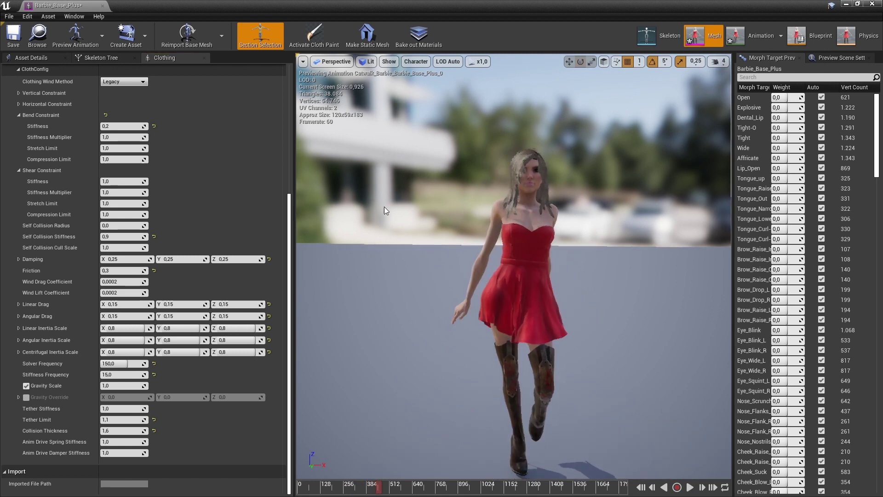
- Save the mesh, then give the hair cloth Gravity Scale 2 and Tether Limit 1,4
{"action": "left_click", "coordinate": [18, 41]}
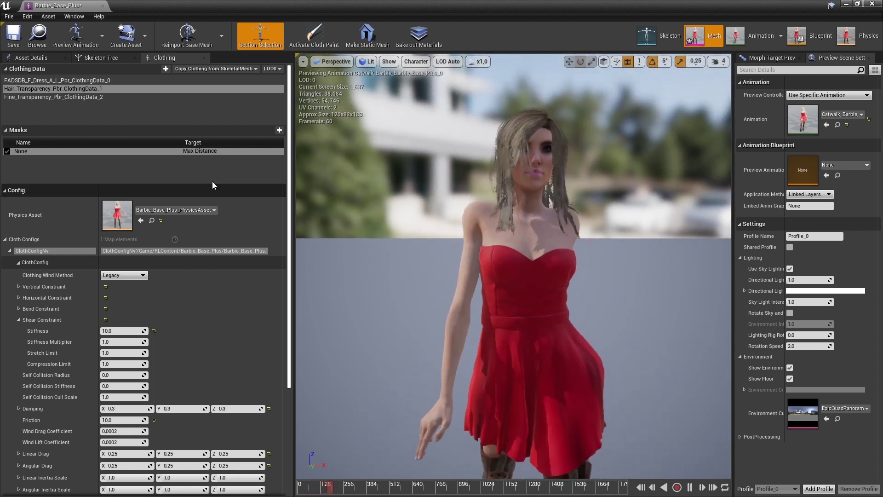
{"action": "scroll", "coordinate": [180, 413], "scroll_direction": "down", "scroll_amount": 5}
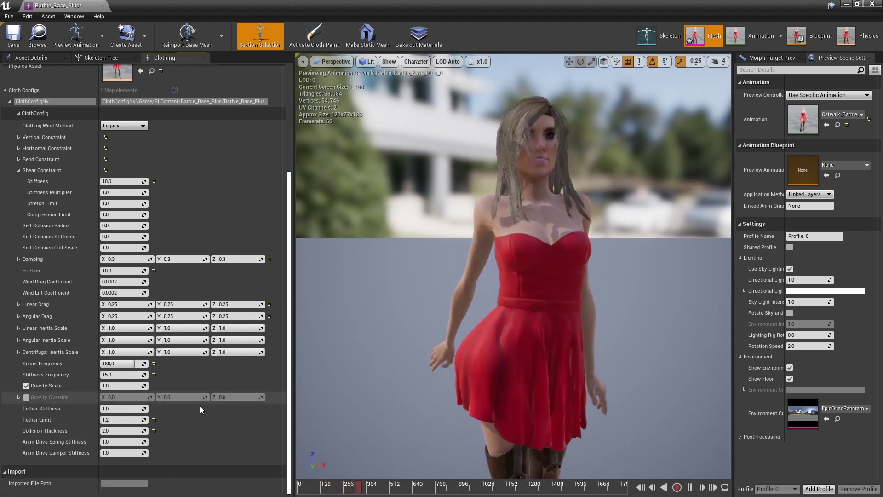
{"action": "left_click", "coordinate": [109, 386]}
{"action": "type", "text": "2"}
{"action": "left_click", "coordinate": [109, 408]}
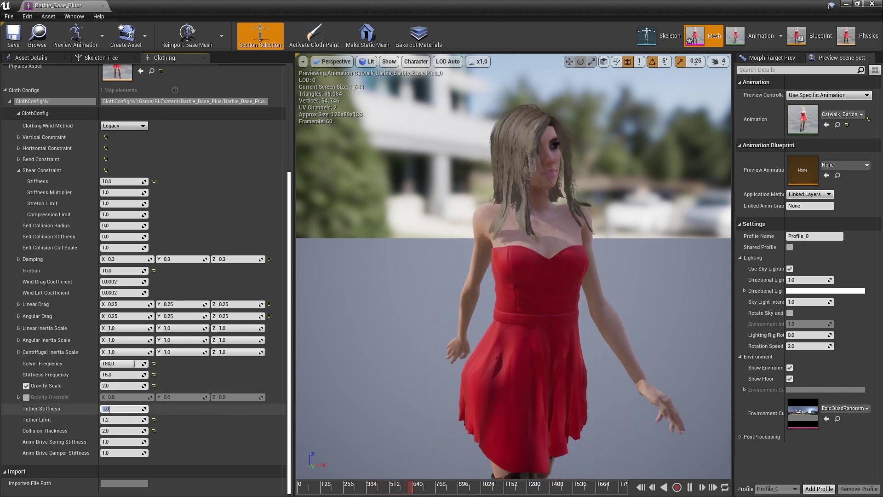
{"action": "left_click", "coordinate": [112, 420]}
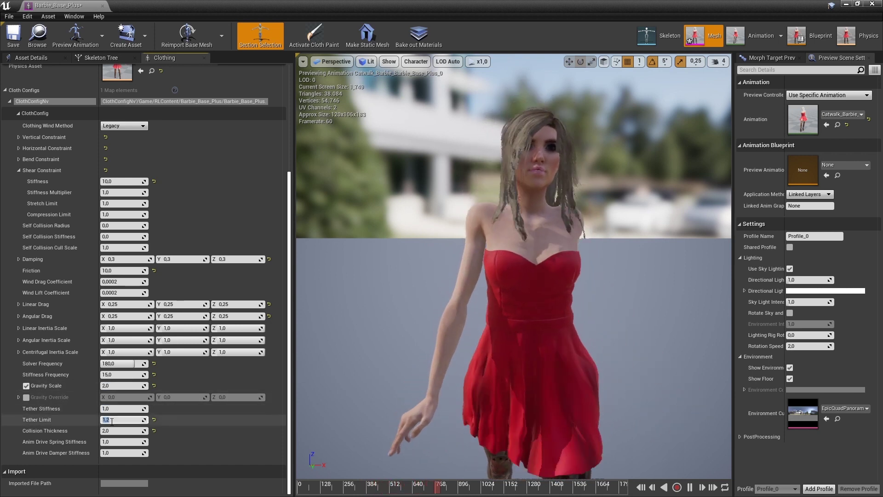
{"action": "type", "text": "1,4"}
{"action": "key", "text": "Return"}
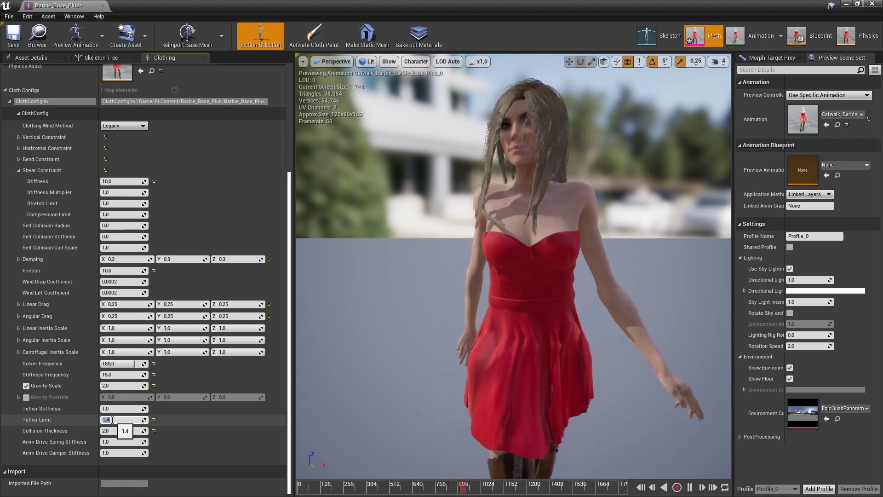
- Review the Fine_Transparency and Hair_Transparency cloth settings
{"action": "scroll", "coordinate": [221, 184], "scroll_direction": "up", "scroll_amount": 5}
{"action": "left_click", "coordinate": [129, 97]}
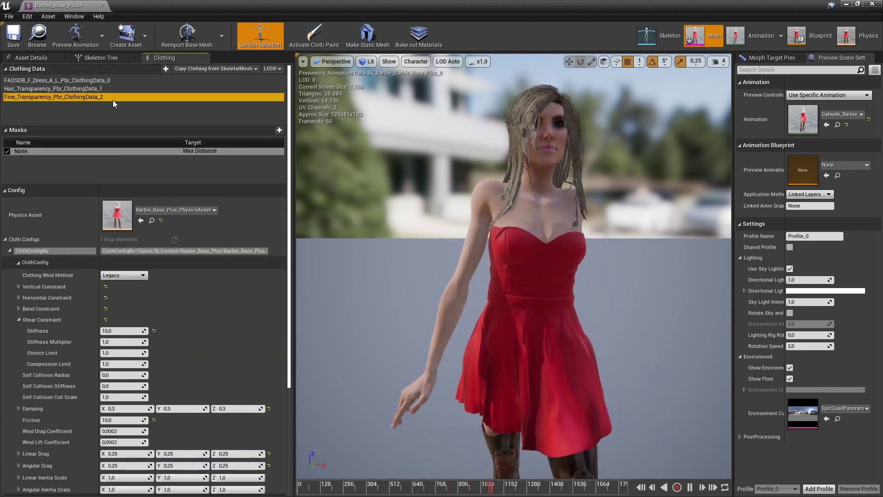
{"action": "left_click_drag", "start_coordinate": [290, 141], "coordinate": [310, 288]}
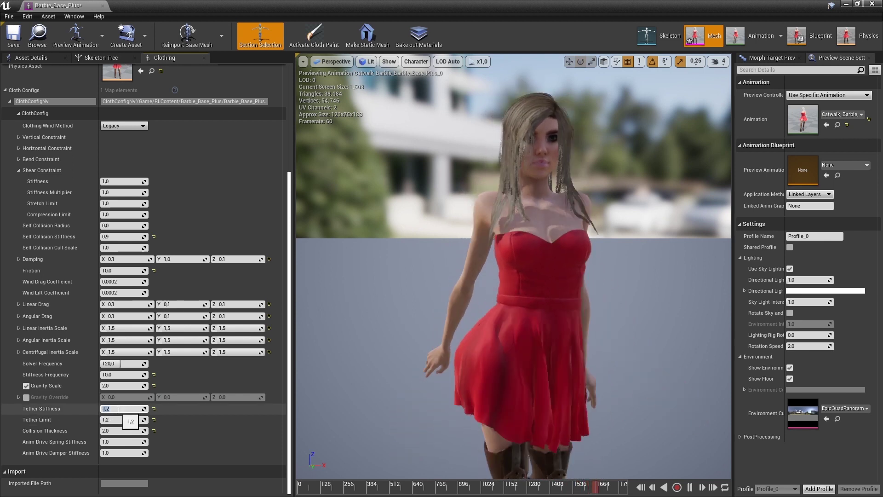
{"action": "left_click_drag", "start_coordinate": [291, 175], "coordinate": [291, 69]}
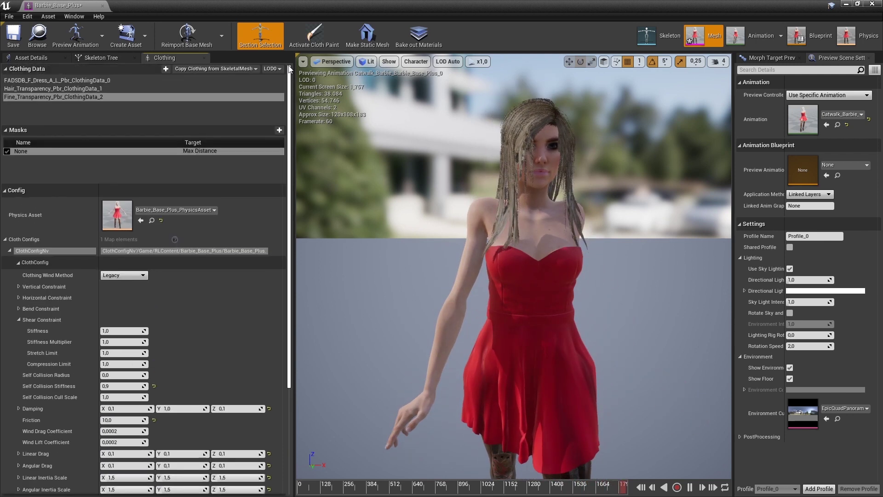
{"action": "left_click", "coordinate": [92, 88]}
{"action": "scroll", "coordinate": [155, 365], "scroll_direction": "down", "scroll_amount": 5}
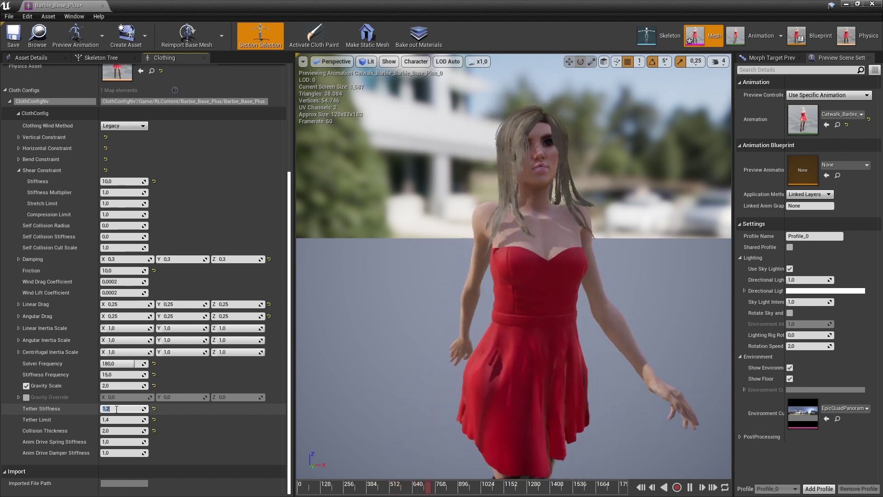
- Switch to the physics asset editor and preview, then stop, the catwalk animation
{"action": "left_click", "coordinate": [845, 37]}
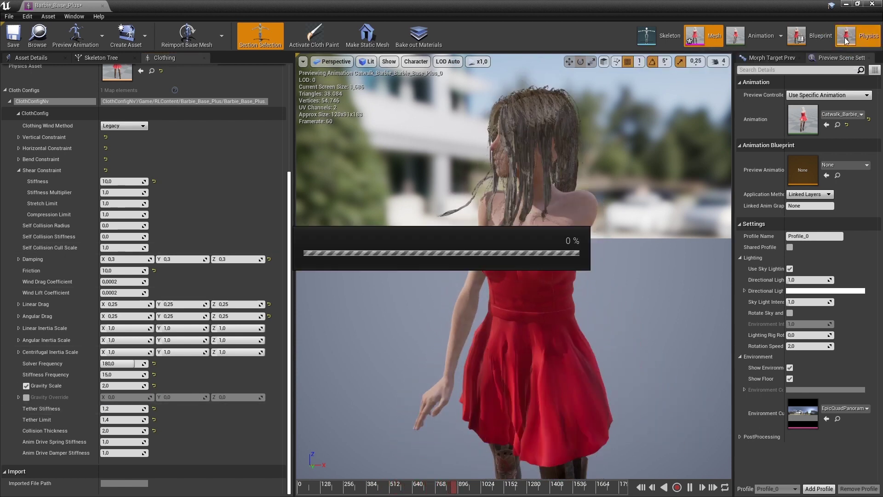
{"action": "scroll", "coordinate": [509, 186], "scroll_direction": "up", "scroll_amount": 5}
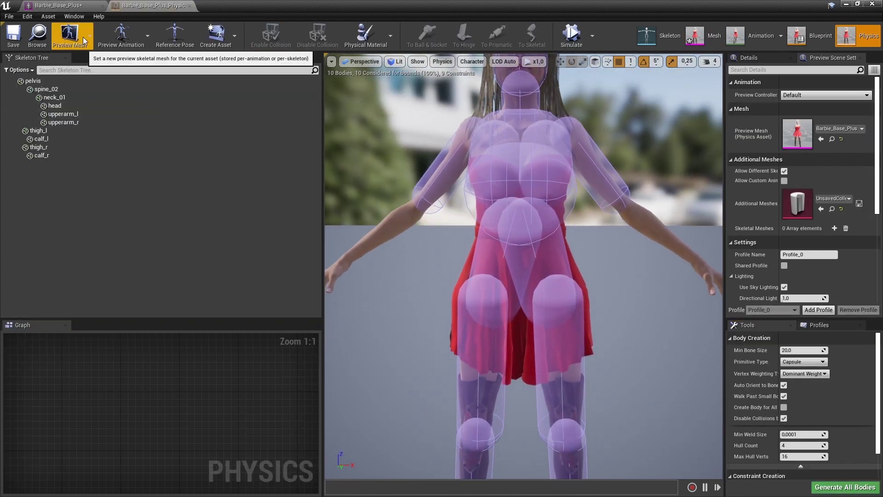
{"action": "left_click", "coordinate": [121, 34]}
{"action": "left_click", "coordinate": [138, 87]}
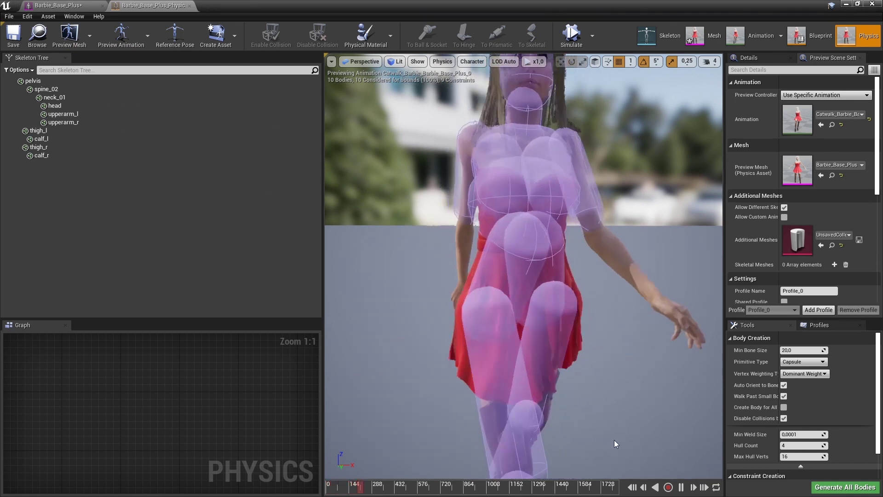
{"action": "left_click", "coordinate": [681, 487]}
- Select both pelvis capsules and the left and right thigh capsules
{"action": "left_click", "coordinate": [496, 285]}
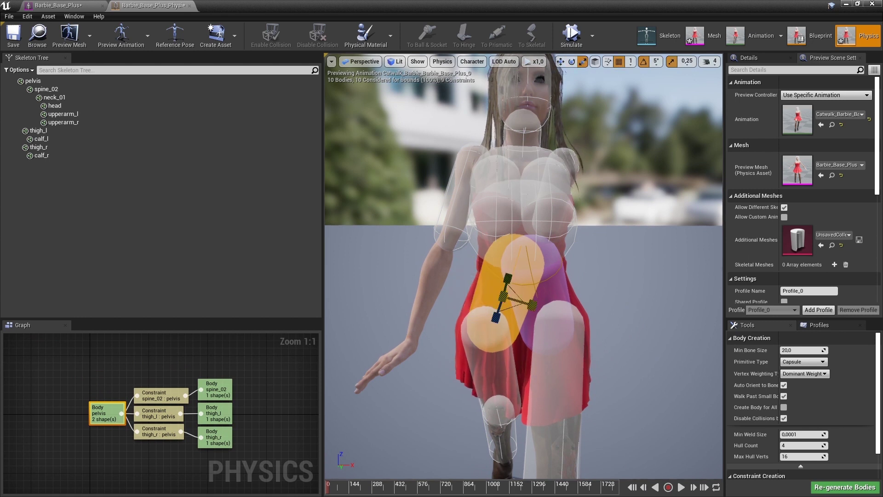
{"action": "left_click", "coordinate": [564, 294]}
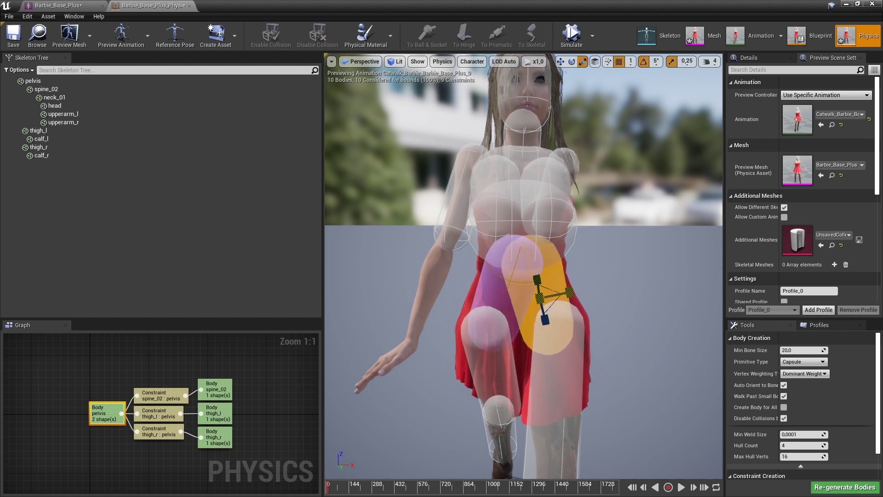
{"action": "left_click", "coordinate": [575, 361]}
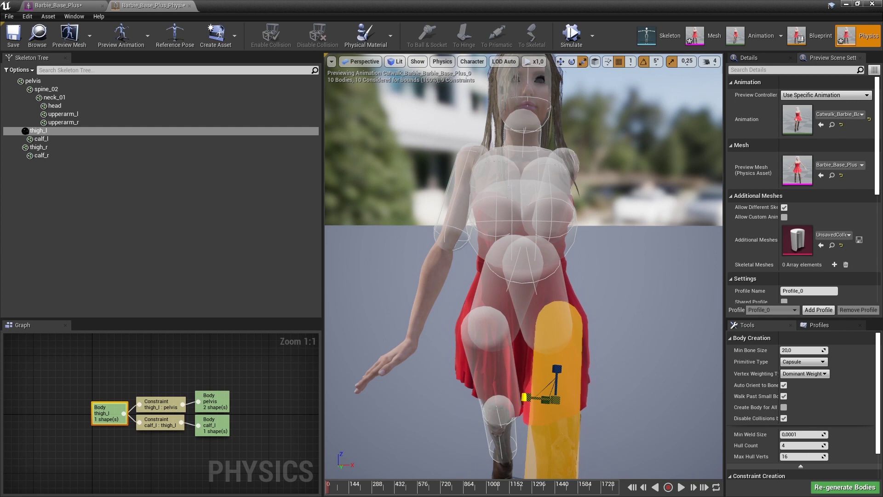
{"action": "left_click", "coordinate": [501, 380]}
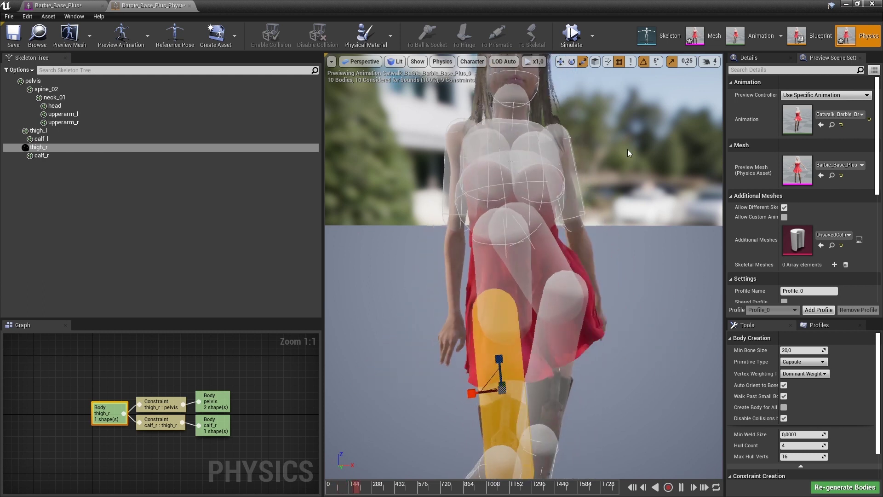
- Show and hide the dress cloth Physical Mesh against the capsules, then return to Mesh mode
{"action": "left_click", "coordinate": [472, 61]}
{"action": "mouse_move", "coordinate": [482, 165]}
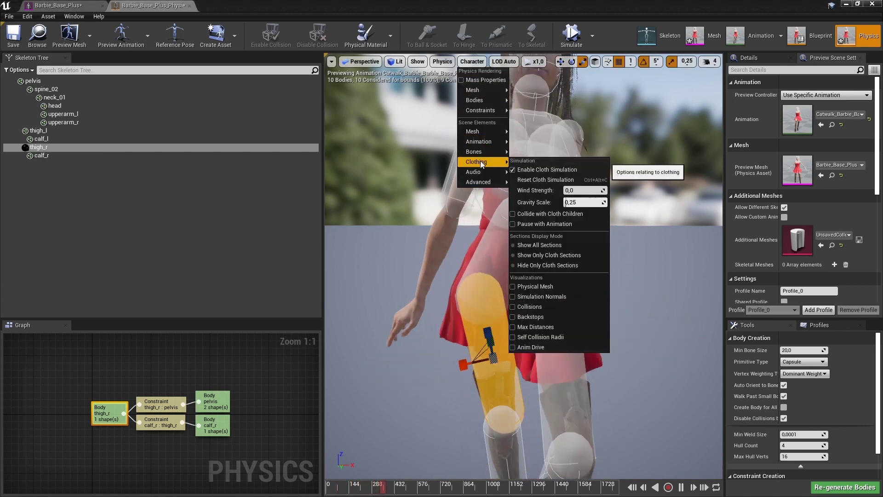
{"action": "left_click", "coordinate": [542, 286]}
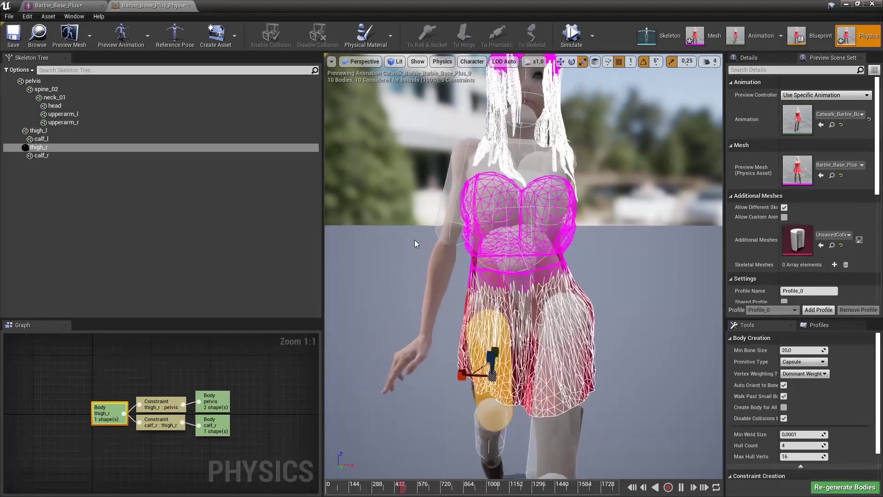
{"action": "left_click", "coordinate": [472, 61]}
{"action": "mouse_move", "coordinate": [482, 163]}
{"action": "left_click", "coordinate": [541, 283]}
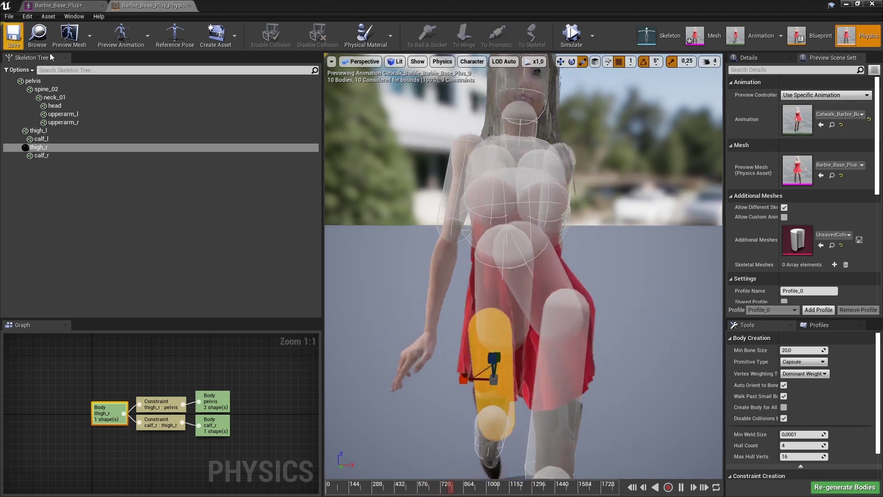
{"action": "left_click", "coordinate": [700, 36]}
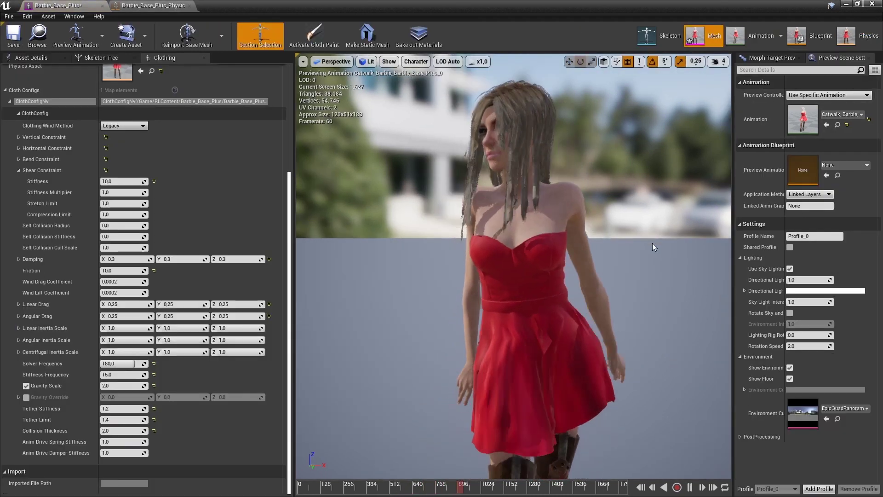
- Pause the preview, enter dress Collision Thickness 1,0, and return to Physics mode
{"action": "left_click", "coordinate": [690, 488]}
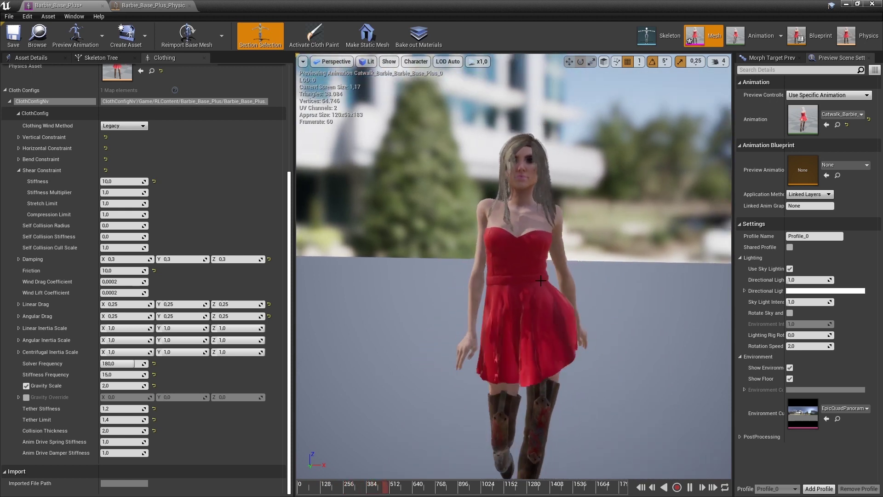
{"action": "scroll", "coordinate": [285, 67], "scroll_direction": "up", "scroll_amount": 5}
{"action": "left_click", "coordinate": [142, 81]}
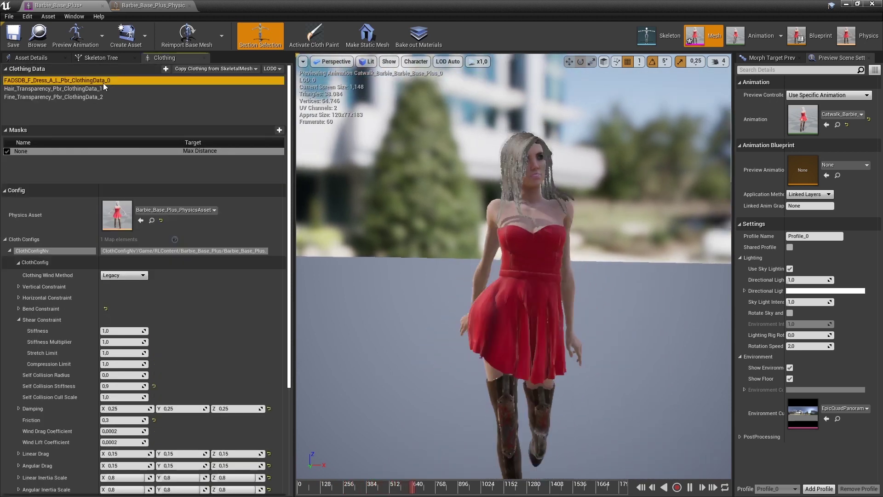
{"action": "scroll", "coordinate": [146, 322], "scroll_direction": "down", "scroll_amount": 5}
{"action": "left_click", "coordinate": [154, 431]}
{"action": "left_click", "coordinate": [126, 431]}
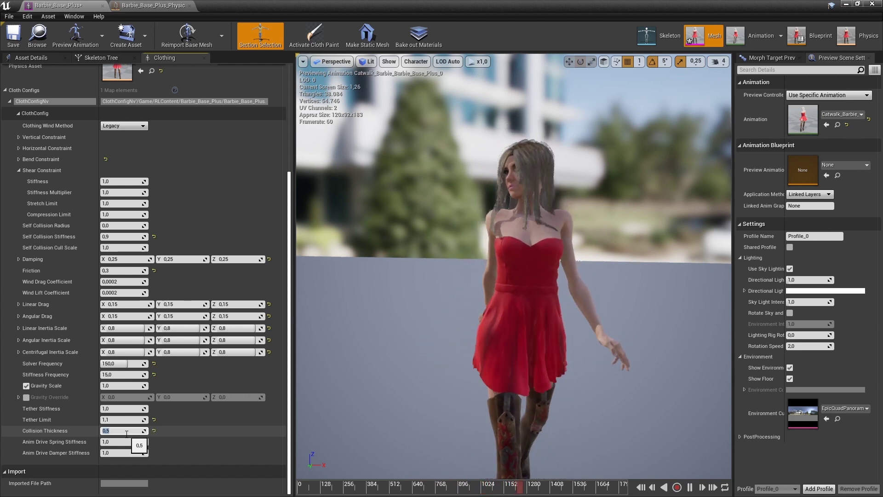
{"action": "type", "text": "1,0"}
{"action": "key", "text": "Return"}
{"action": "left_click", "coordinate": [856, 36]}
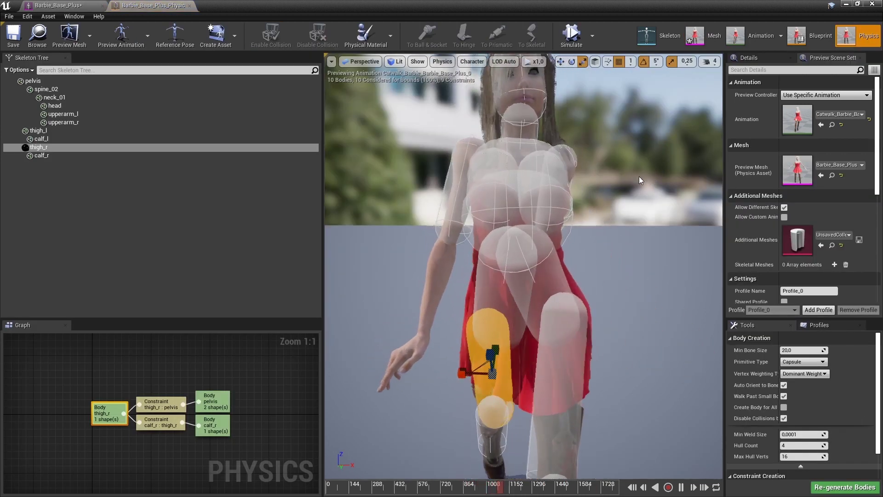
- With the preview paused, rotate the left thigh collision capsule by -5 degrees
{"action": "left_click", "coordinate": [681, 487]}
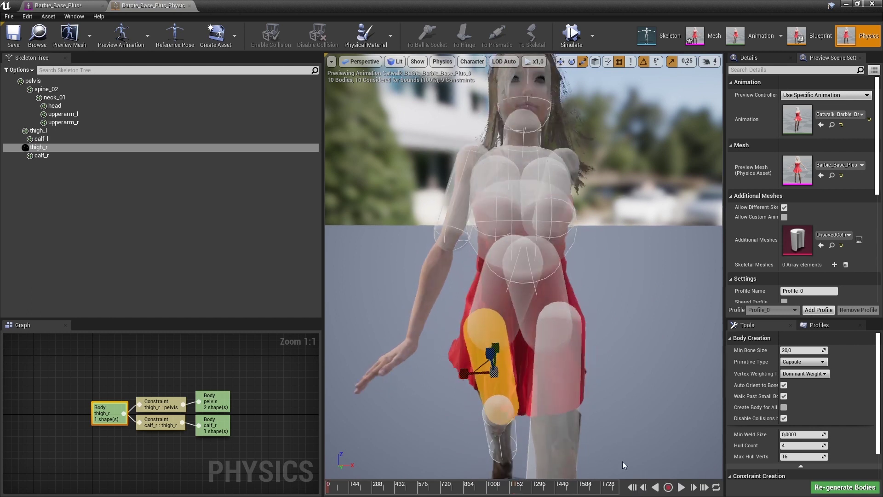
{"action": "left_click", "coordinate": [509, 300]}
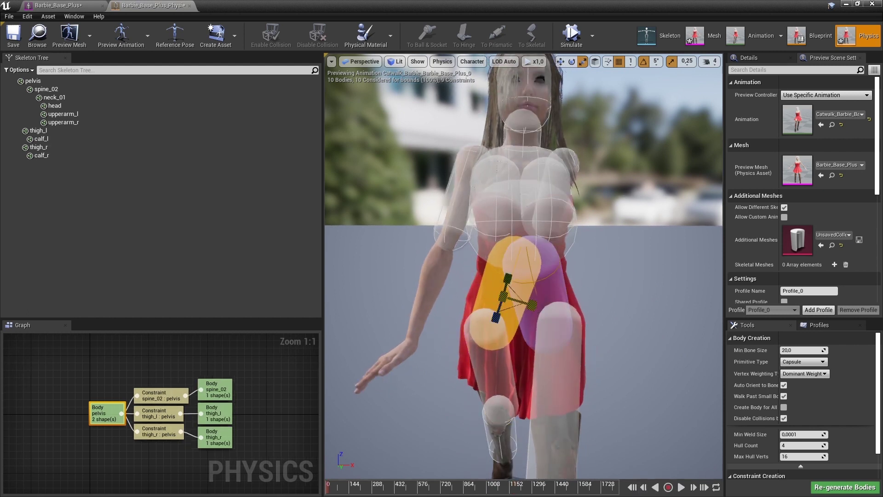
{"action": "left_click", "coordinate": [577, 375]}
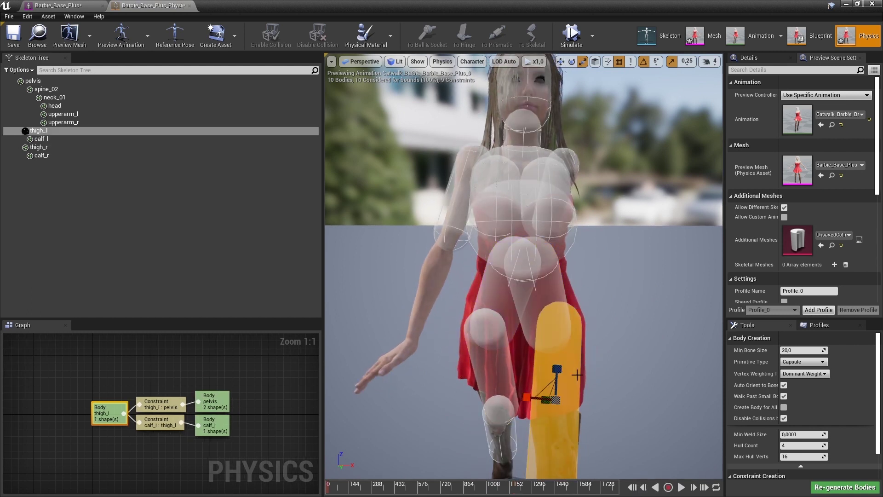
{"action": "left_click", "coordinate": [573, 63]}
{"action": "left_click_drag", "start_coordinate": [510, 417], "coordinate": [506, 401]}
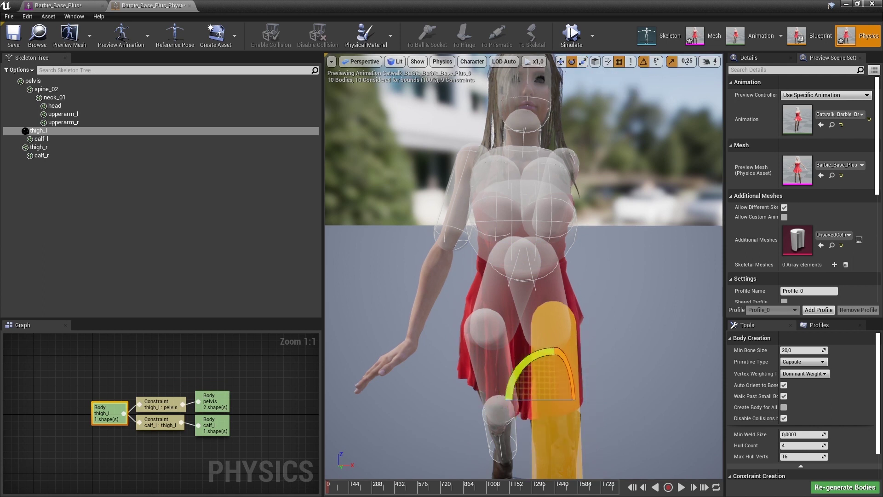
{"action": "left_click", "coordinate": [499, 375]}
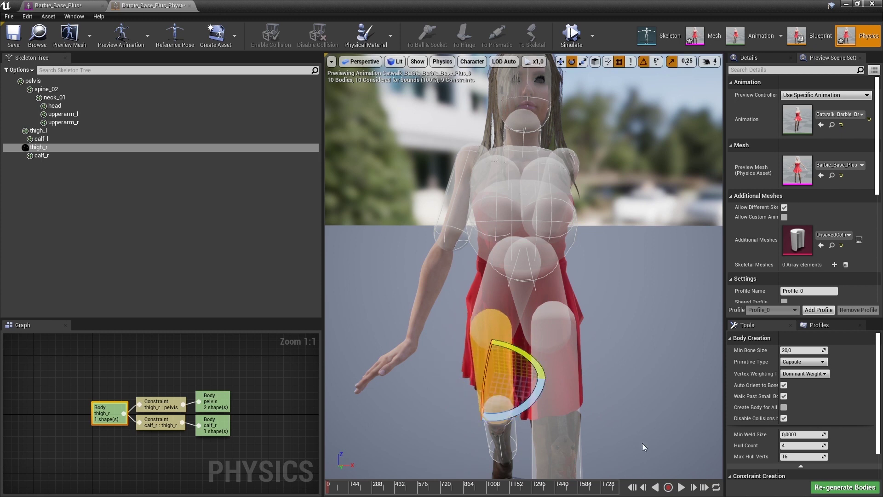
- Play and pause the catwalk preview to check how the pelvis and thigh capsules fit
{"action": "left_click", "coordinate": [681, 488]}
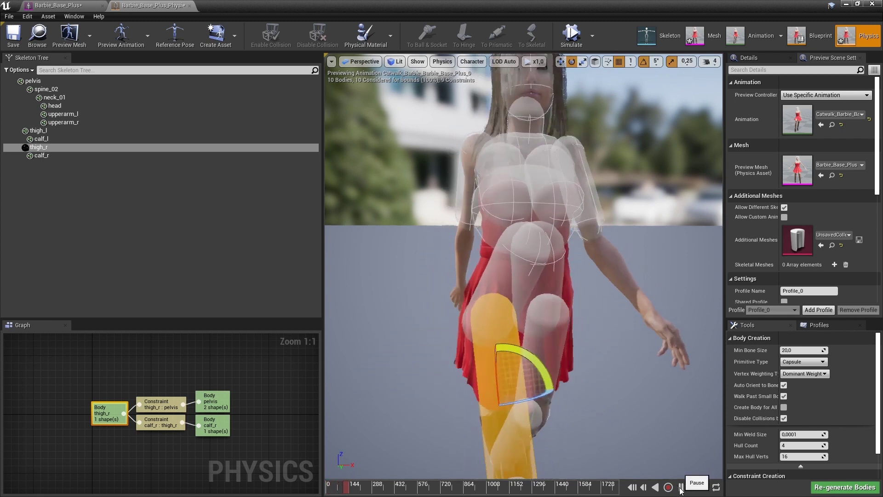
{"action": "left_click", "coordinate": [681, 488]}
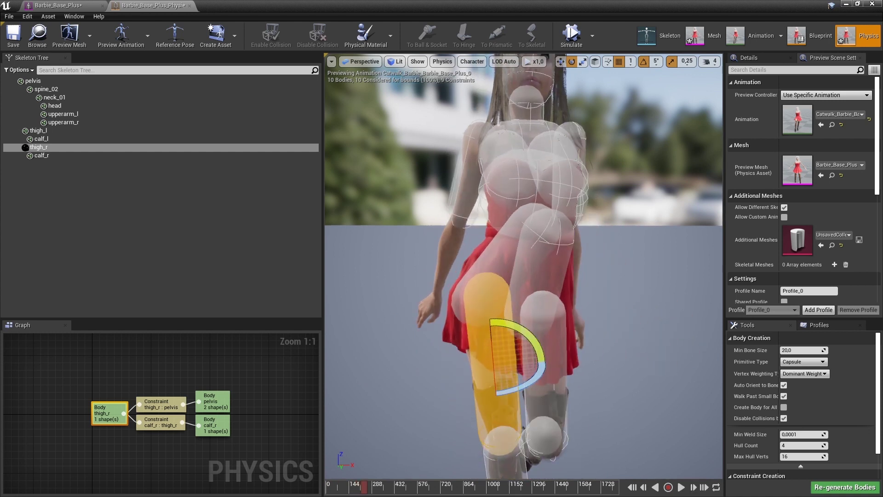
{"action": "left_click", "coordinate": [508, 264]}
{"action": "left_click", "coordinate": [583, 61]}
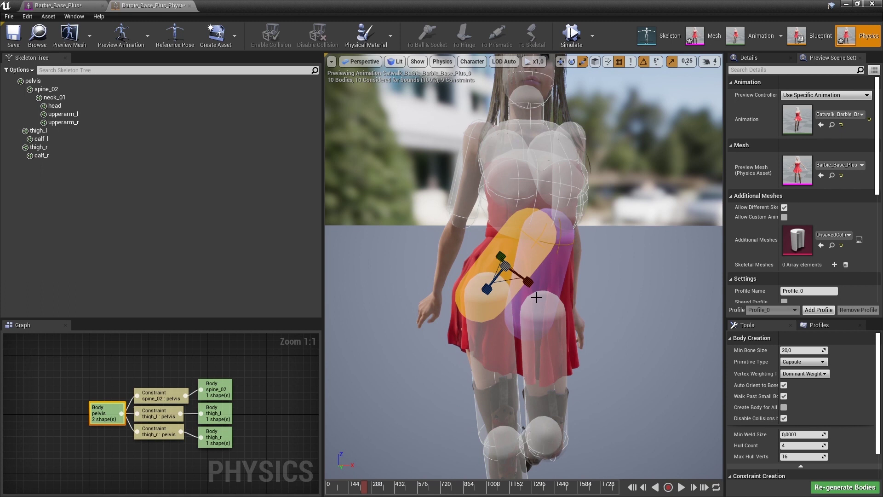
{"action": "left_click", "coordinate": [681, 488]}
{"action": "left_click", "coordinate": [682, 488]}
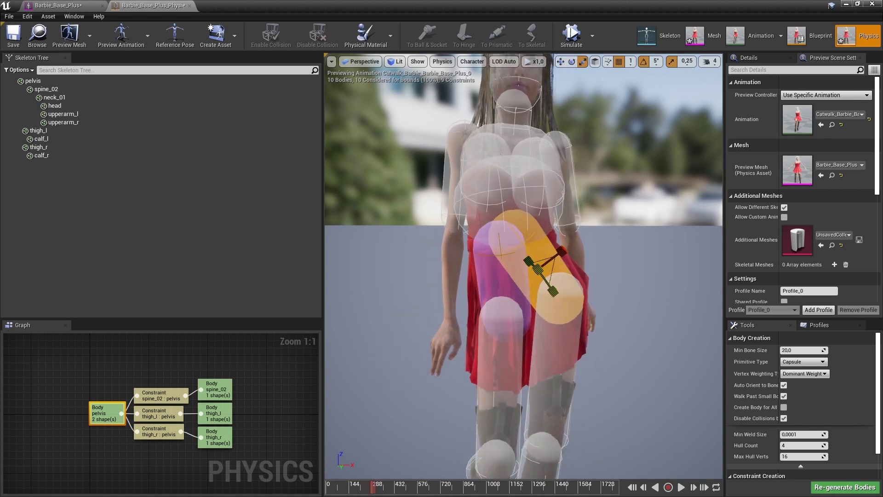
{"action": "left_click", "coordinate": [569, 340]}
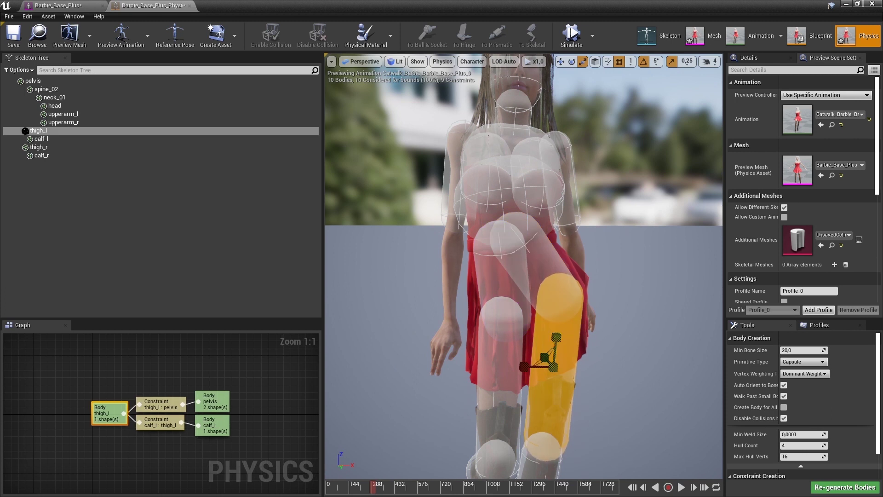
- Save the physics asset and start a play-in-editor session running the Catwalk_Barbie sequence
{"action": "left_click", "coordinate": [13, 37]}
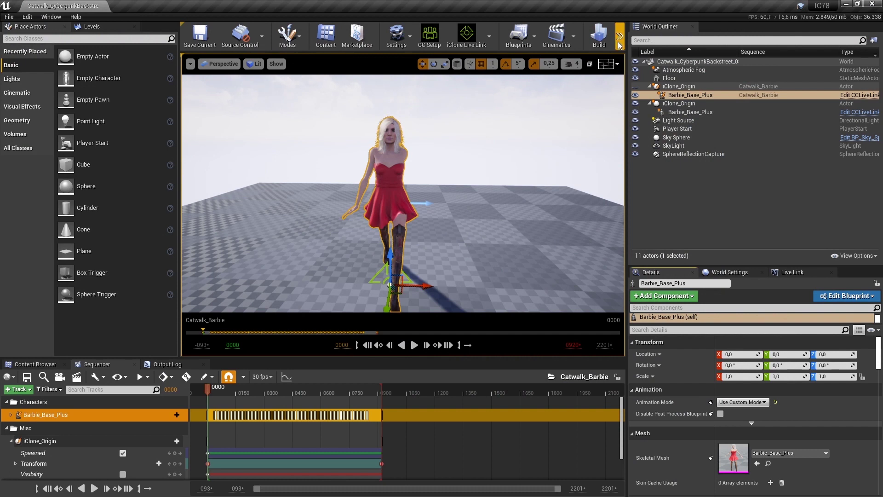
{"action": "left_click", "coordinate": [620, 37]}
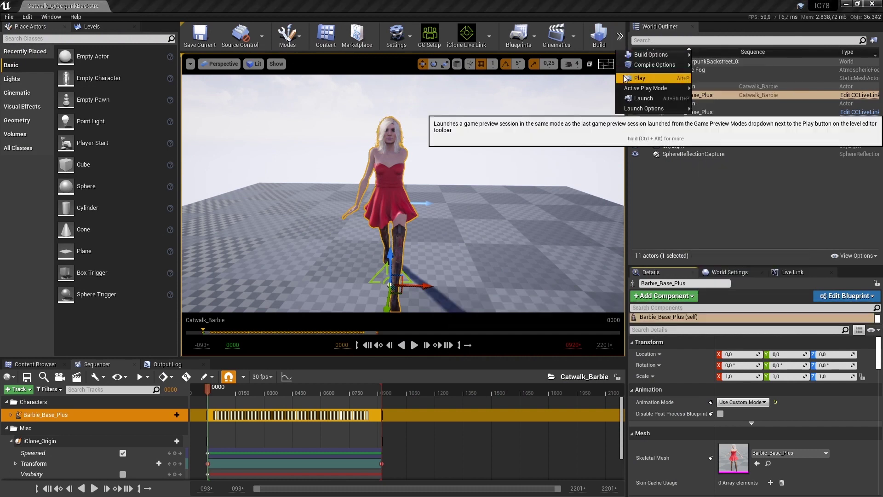
{"action": "left_click", "coordinate": [642, 87]}
{"action": "left_click", "coordinate": [414, 345]}
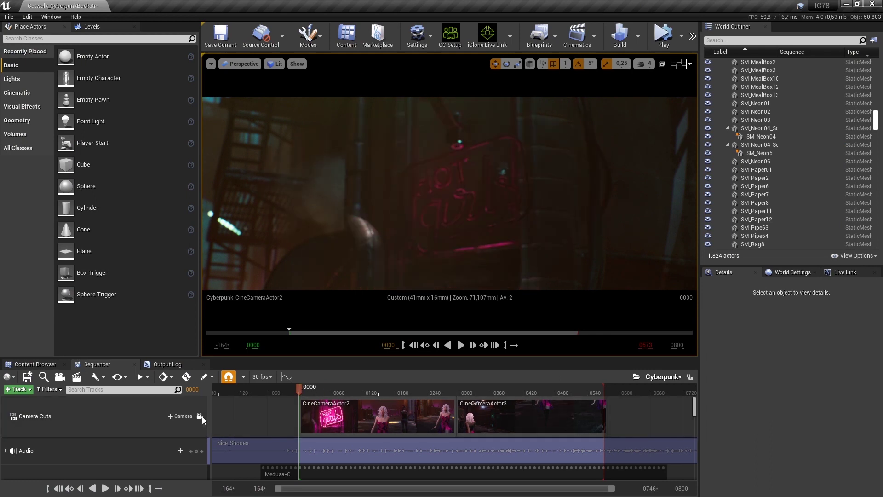
- Lock the viewport to the Camera Cuts and play the Cyberpunk sequence through CineCameraActor2 and CineCameraActor3
{"action": "left_click", "coordinate": [200, 416]}
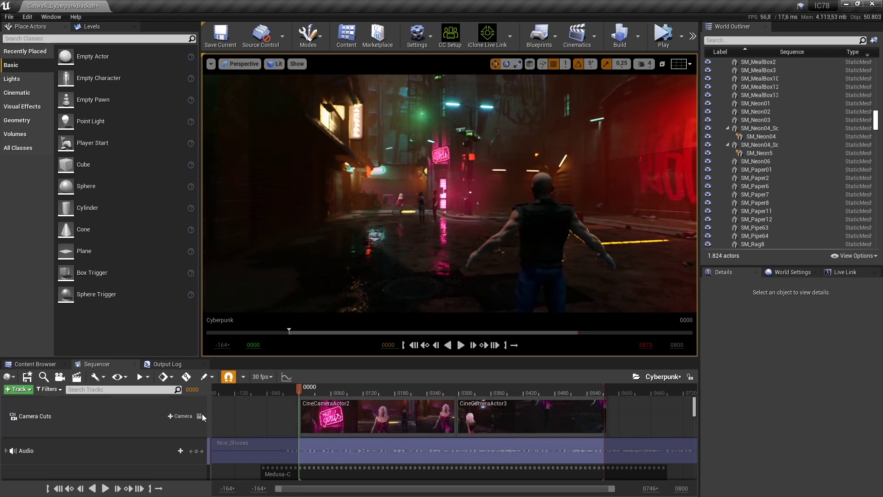
{"action": "left_click", "coordinate": [200, 416]}
{"action": "left_click", "coordinate": [462, 345]}
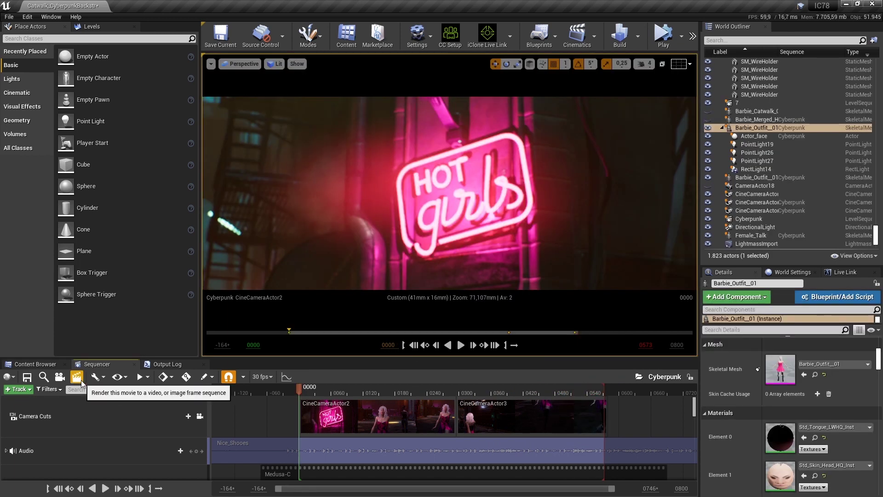
- Capture the Cyberpunk sequence as a 1280x720 Video Sequence (avi), saving modified content first
{"action": "left_click", "coordinate": [80, 380]}
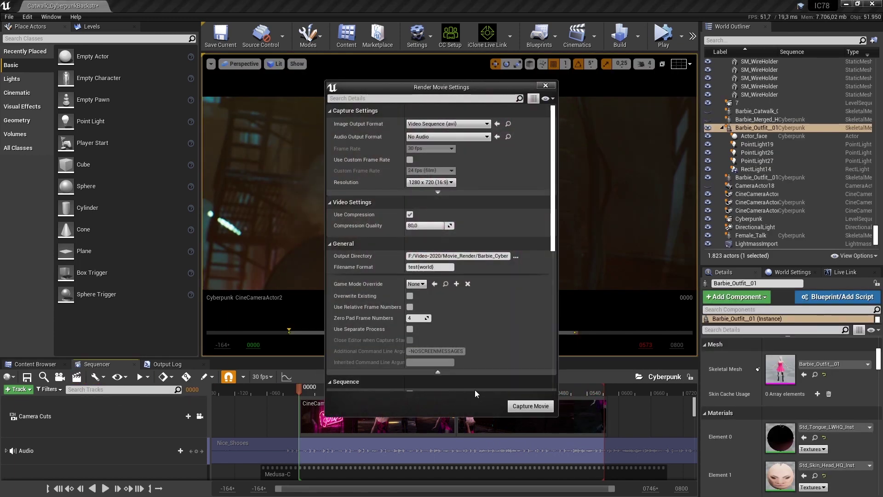
{"action": "left_click", "coordinate": [530, 406]}
{"action": "left_click", "coordinate": [493, 339]}
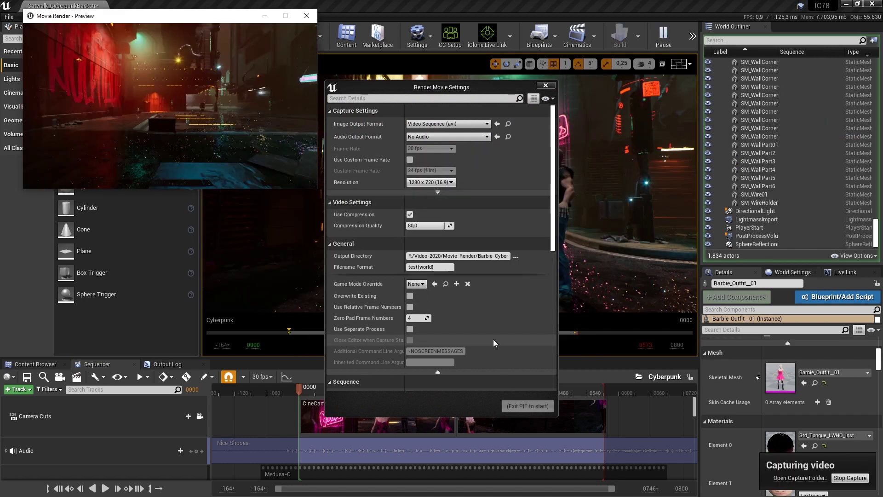
{"action": "left_click_drag", "start_coordinate": [226, 29], "coordinate": [497, 144]}
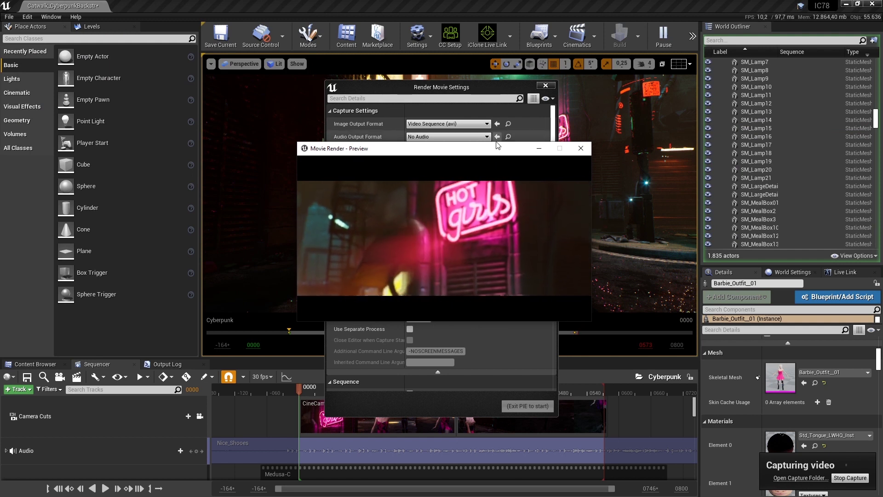